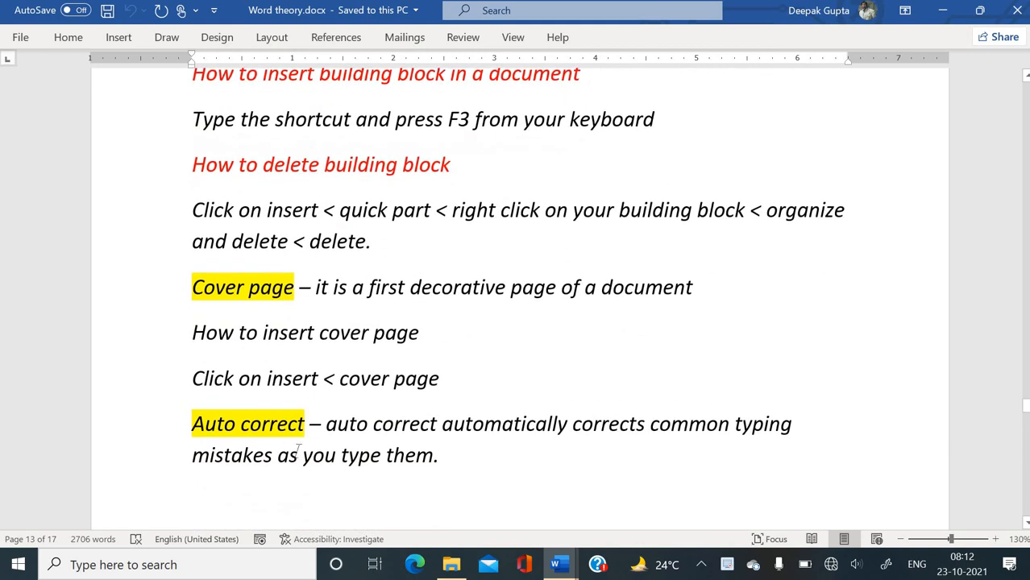
- Find and read the Watermarks definition and the instructions for inserting a watermark in the Word theory notes
{"action": "scroll", "coordinate": [342, 424], "scroll_direction": "down", "scroll_amount": 8}
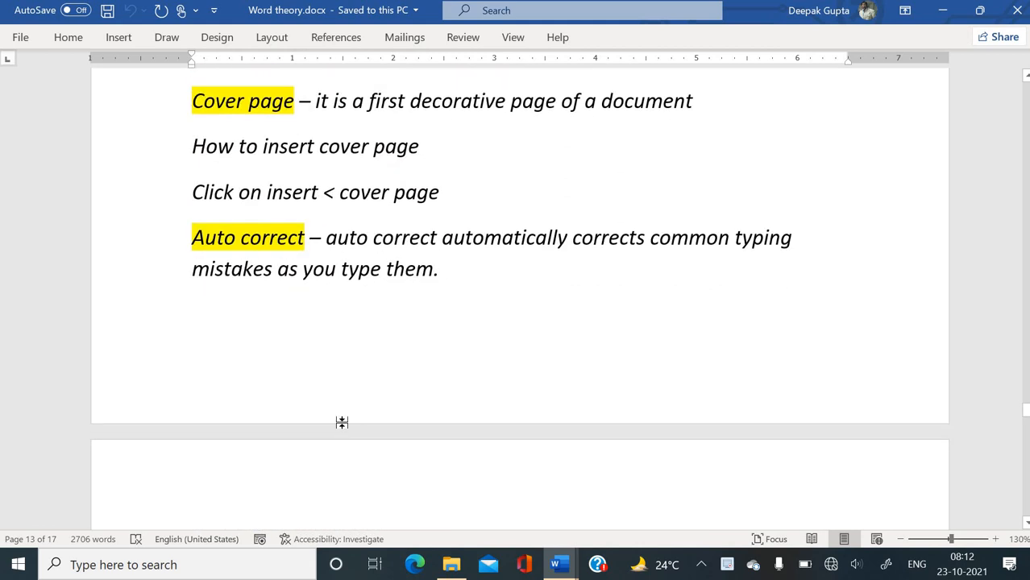
{"action": "scroll", "coordinate": [342, 424], "scroll_direction": "up", "scroll_amount": 10}
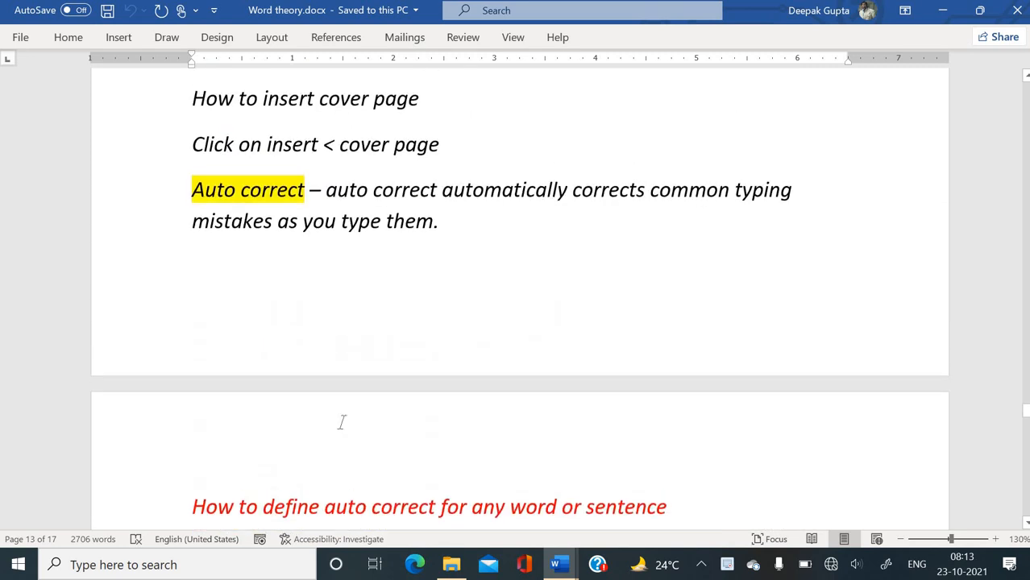
{"action": "scroll", "coordinate": [342, 424], "scroll_direction": "up", "scroll_amount": 3}
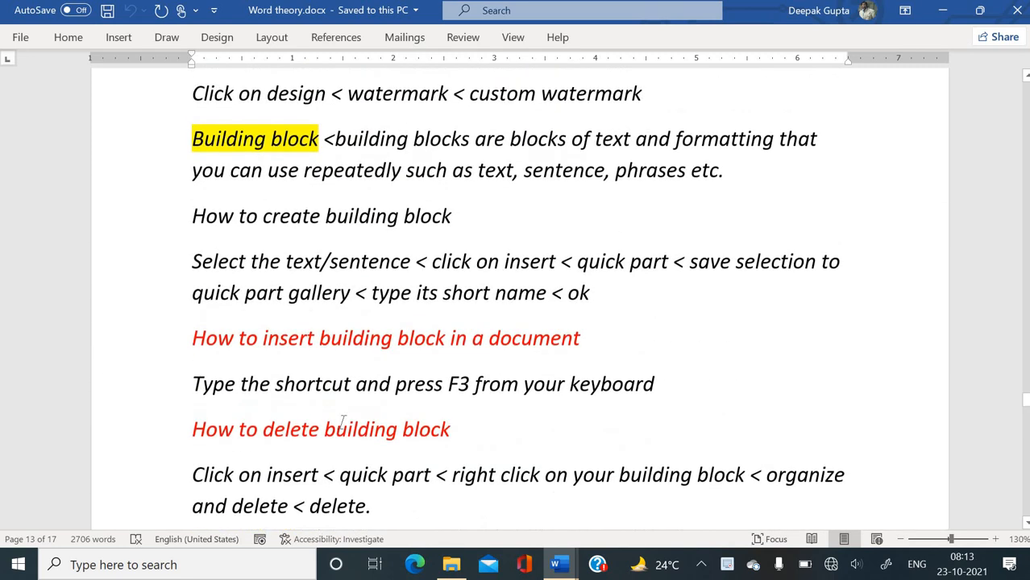
{"action": "scroll", "coordinate": [342, 424], "scroll_direction": "up", "scroll_amount": 3}
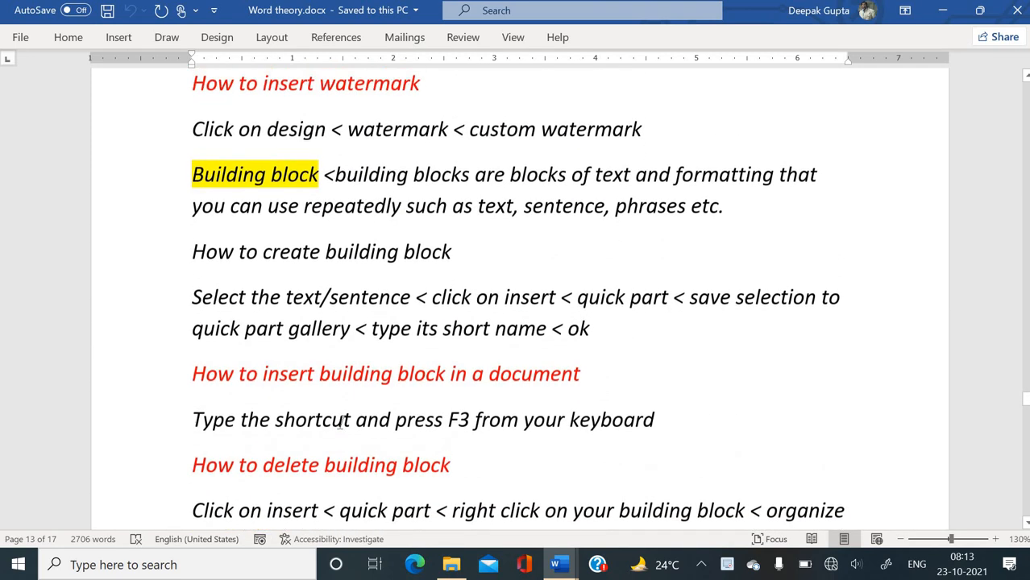
{"action": "scroll", "coordinate": [340, 424], "scroll_direction": "up", "scroll_amount": 1}
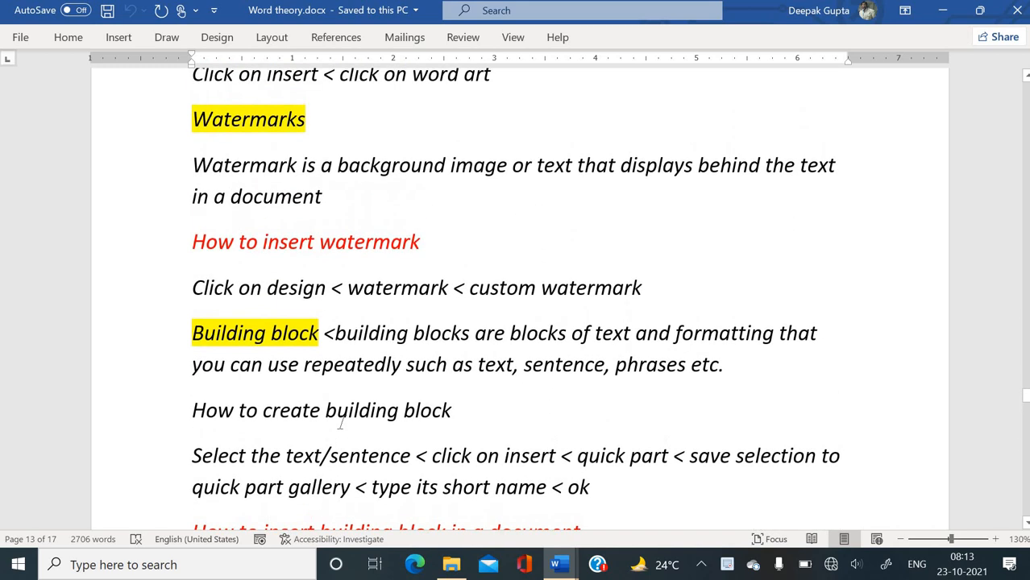
{"action": "scroll", "coordinate": [341, 425], "scroll_direction": "down", "scroll_amount": 1}
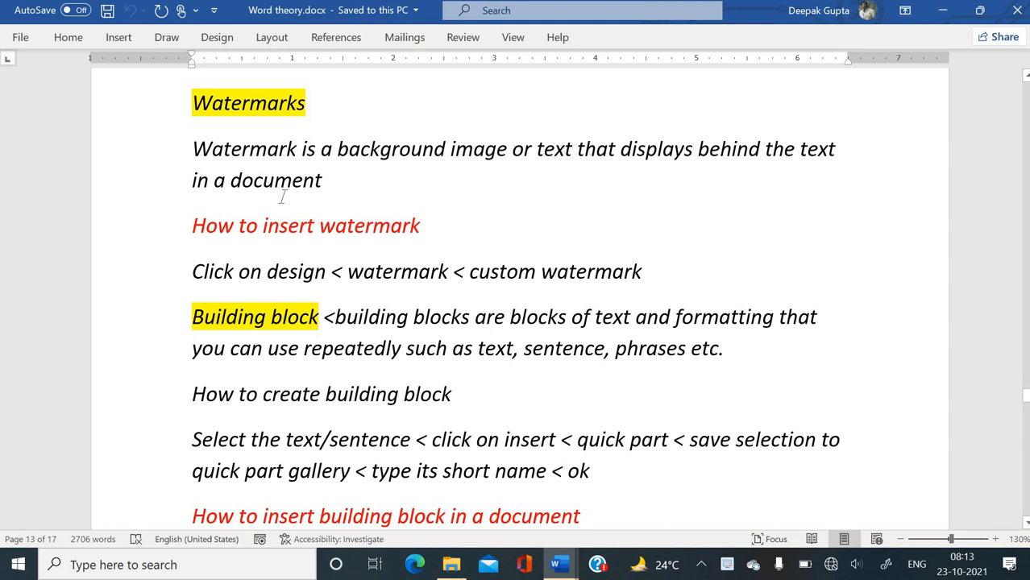
{"action": "left_click", "coordinate": [313, 191]}
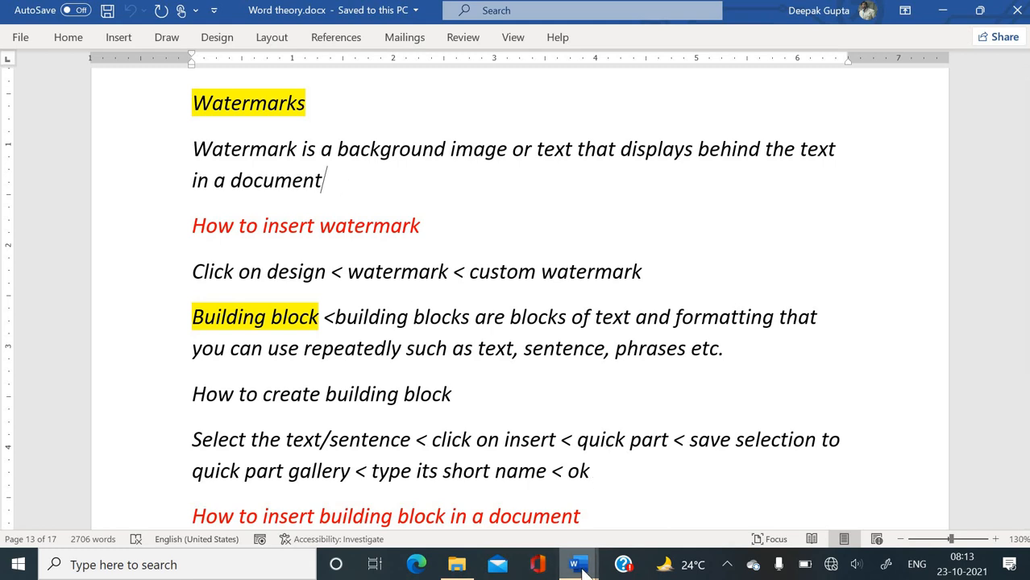
- Switch to the blank Document1 window
{"action": "mouse_move", "coordinate": [582, 564]}
{"action": "left_click", "coordinate": [748, 512]}
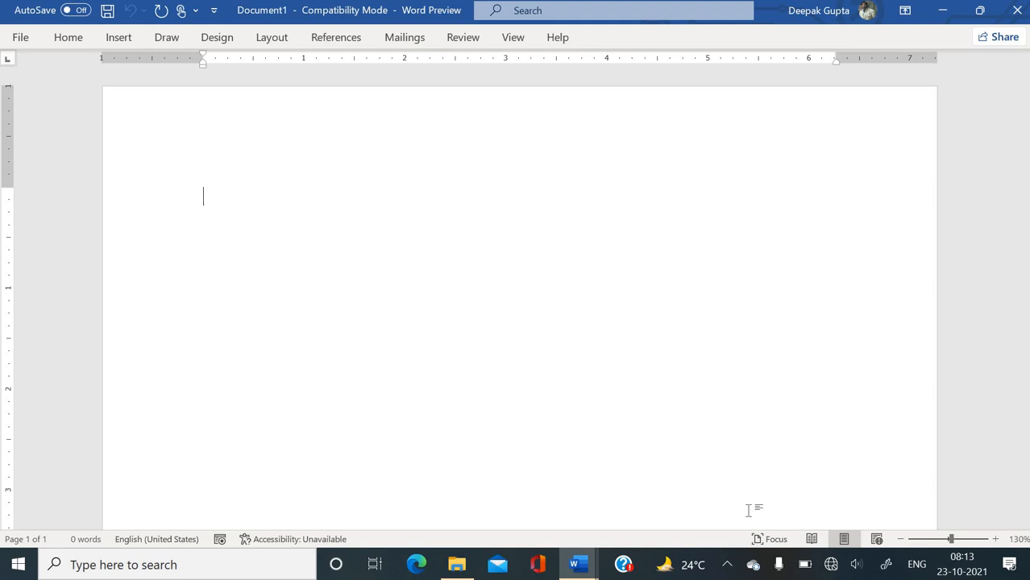
{"action": "type", "text": "=r"}
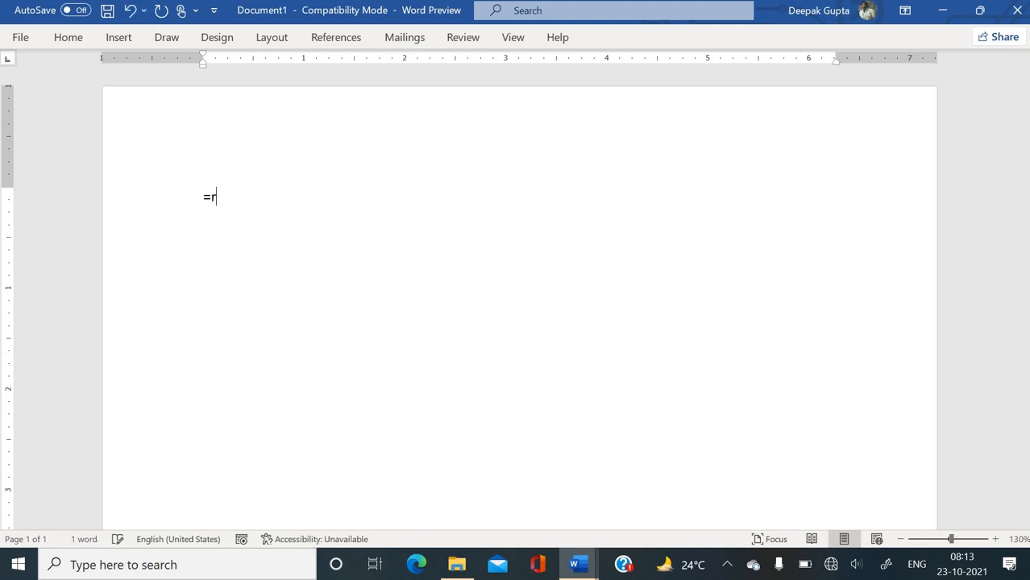
{"action": "type", "text": "and(10.16)"}
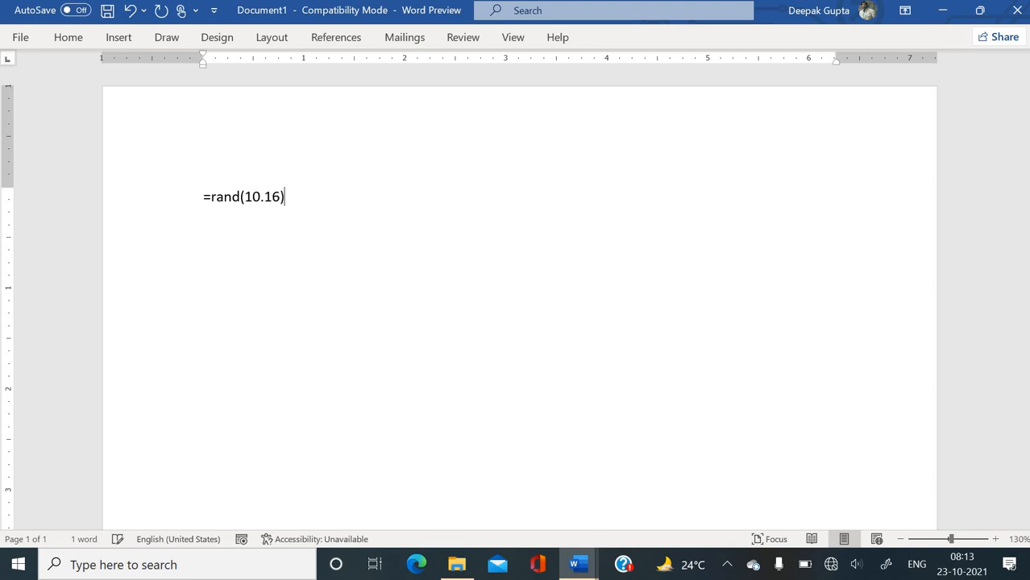
{"action": "key", "text": "Return"}
{"action": "left_click", "coordinate": [266, 200]}
{"action": "key", "text": "BackSpace"}
{"action": "type", "text": ","}
{"action": "key", "text": "Return"}
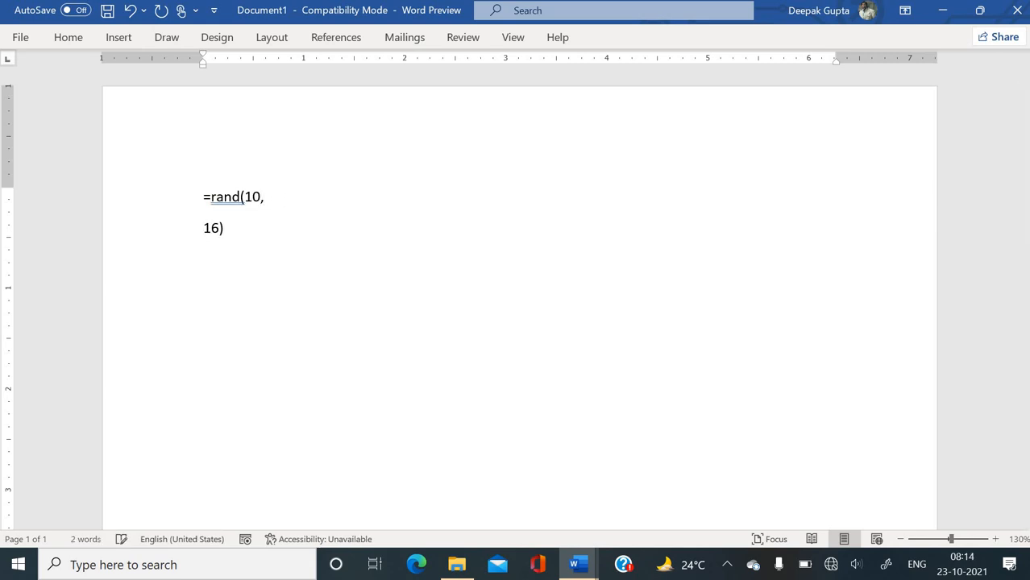
{"action": "key", "text": "BackSpace"}
{"action": "key", "text": "BackSpace"}
{"action": "key", "text": "BackSpace"}
{"action": "key", "text": "BackSpace"}
{"action": "key", "text": "BackSpace"}
{"action": "key", "text": "BackSpace"}
{"action": "key", "text": "BackSpace"}
{"action": "key", "text": "BackSpace"}
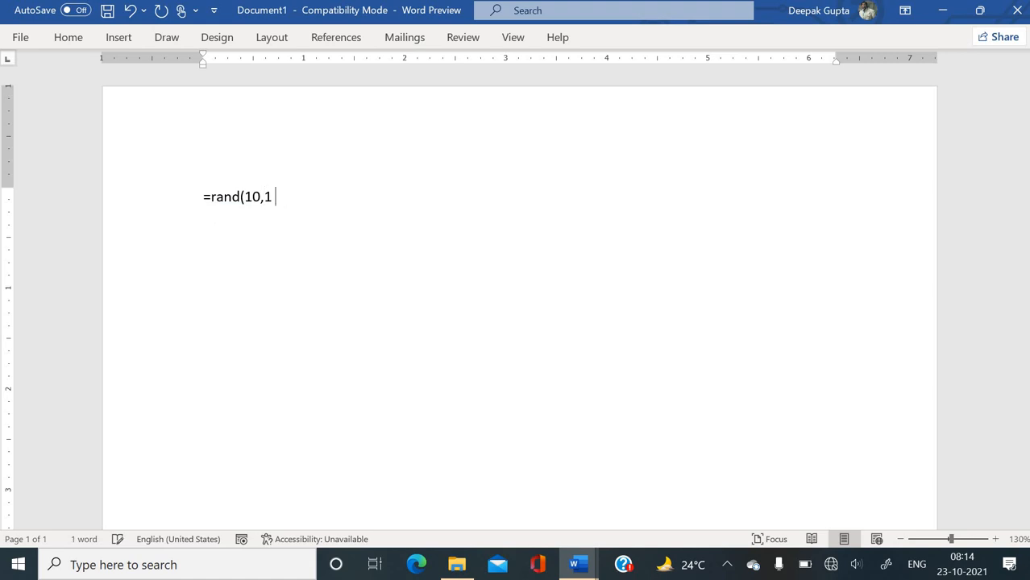
{"action": "key", "text": "BackSpace"}
{"action": "key", "text": "BackSpace"}
{"action": "key", "text": "BackSpace"}
{"action": "key", "text": "BackSpace"}
{"action": "key", "text": "BackSpace"}
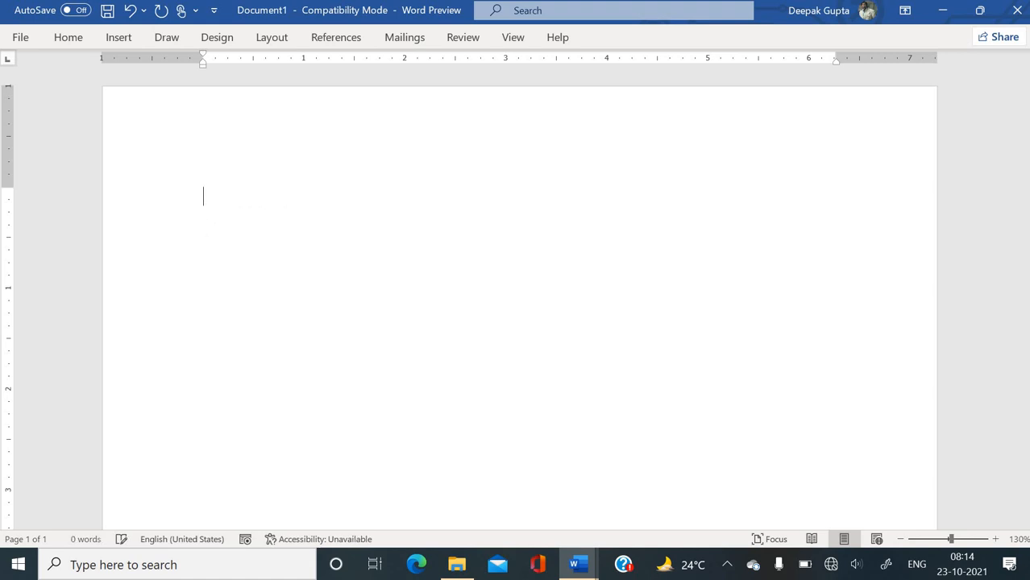
- Generate sample text in the blank document with the formula =rand(10,15) and place the cursor at its beginning
{"action": "type", "text": "=rand(10,1"}
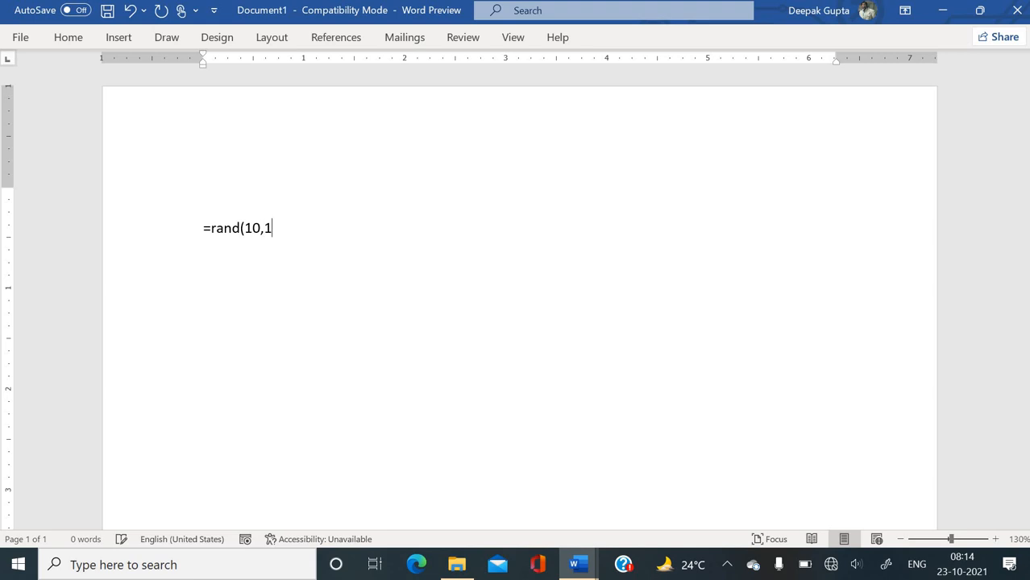
{"action": "type", "text": "5("}
{"action": "key", "text": "BackSpace"}
{"action": "type", "text": ")"}
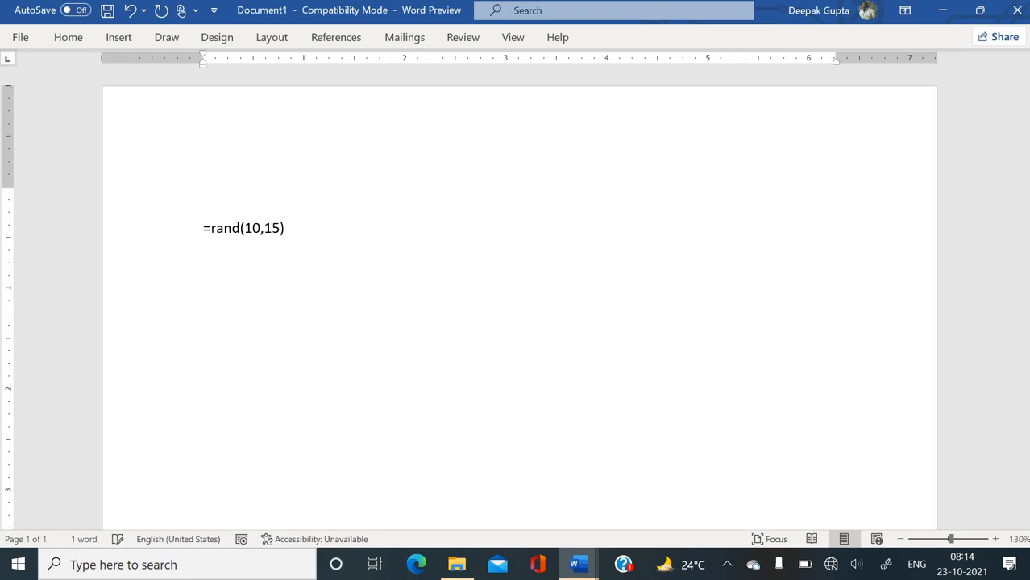
{"action": "key", "text": "Return"}
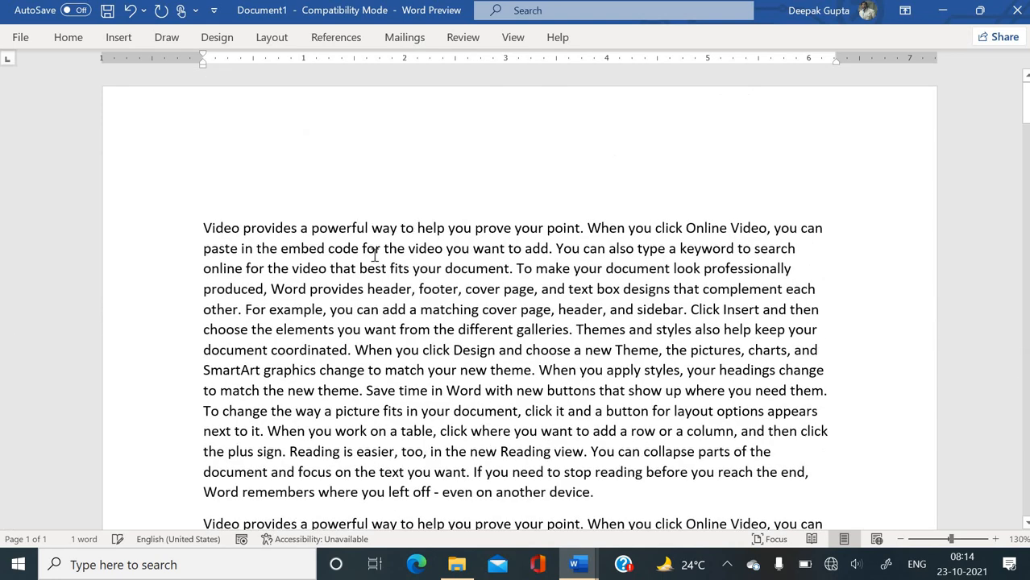
{"action": "left_click", "coordinate": [203, 213]}
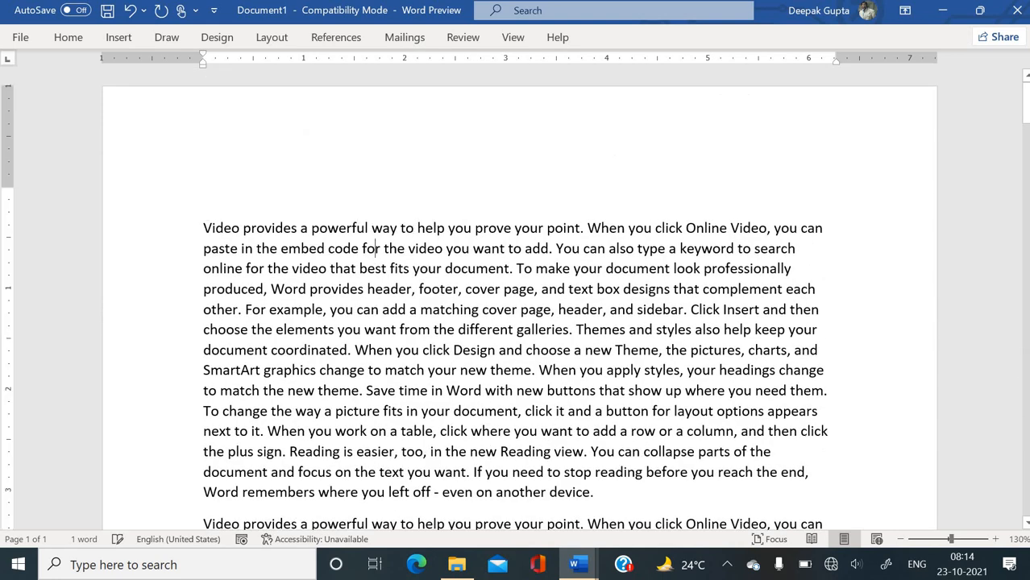
- Open the custom watermark settings and choose a picture watermark
{"action": "left_click", "coordinate": [217, 41]}
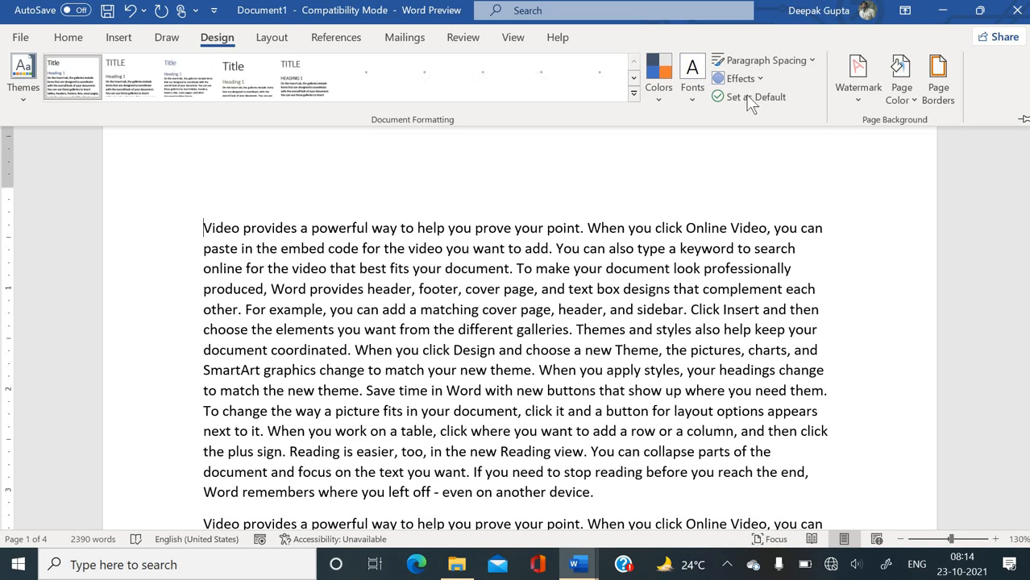
{"action": "left_click", "coordinate": [849, 101]}
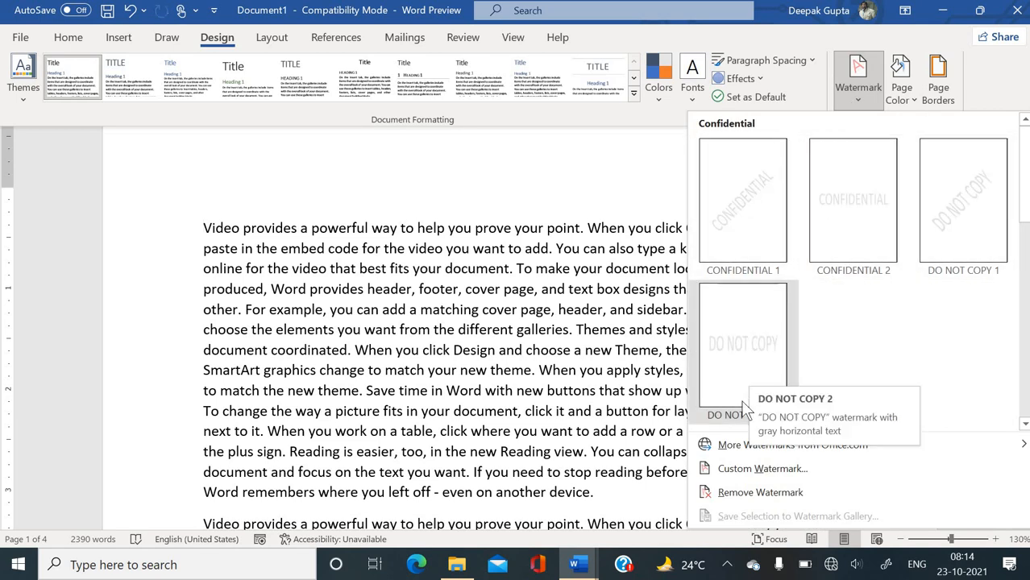
{"action": "left_click", "coordinate": [731, 467]}
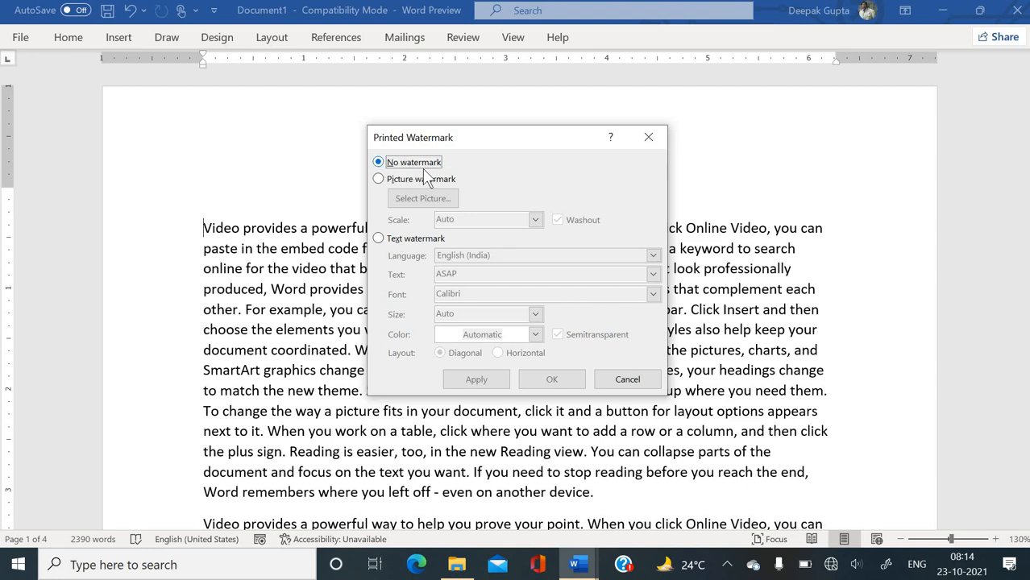
{"action": "left_click", "coordinate": [417, 181]}
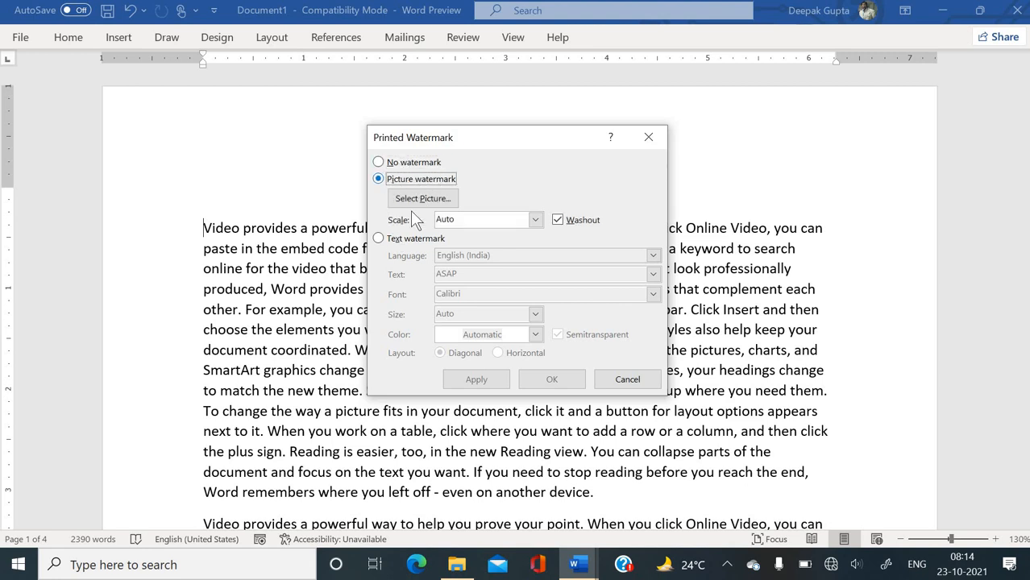
{"action": "left_click", "coordinate": [412, 240]}
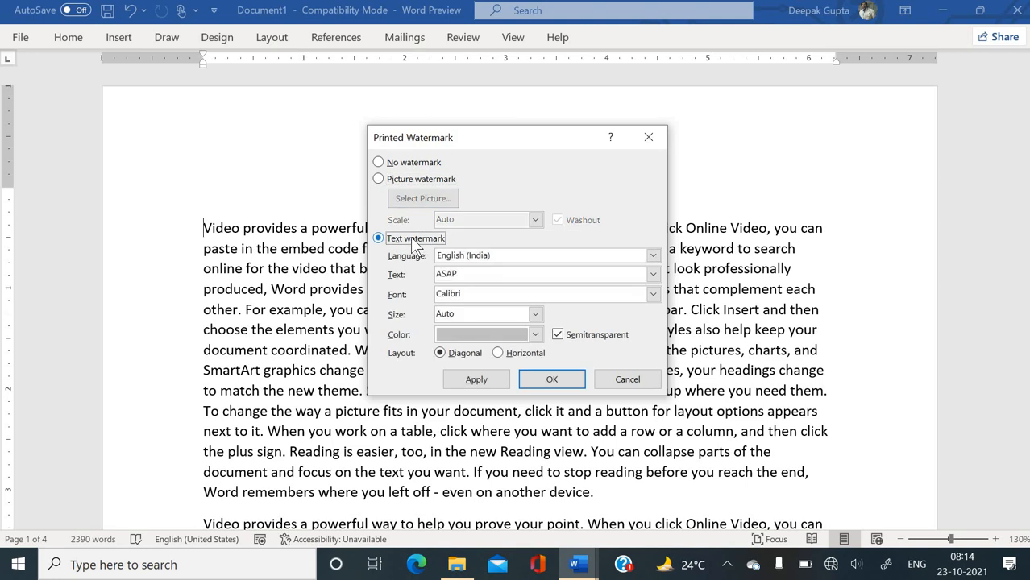
{"action": "left_click", "coordinate": [417, 181]}
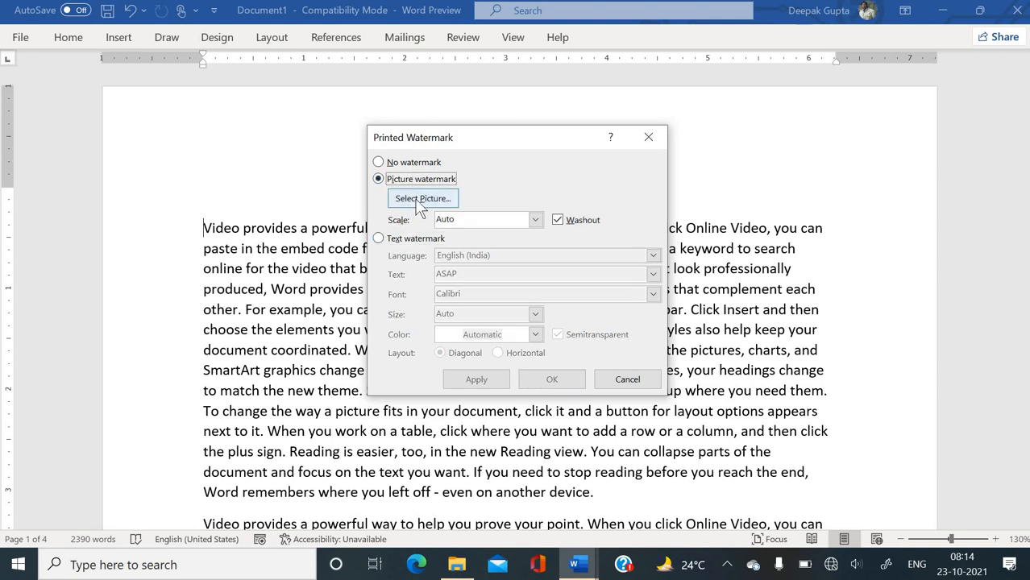
- Load new-era.png from the new era folder on the office (E:) drive as the watermark picture, working offline
{"action": "left_click", "coordinate": [421, 199]}
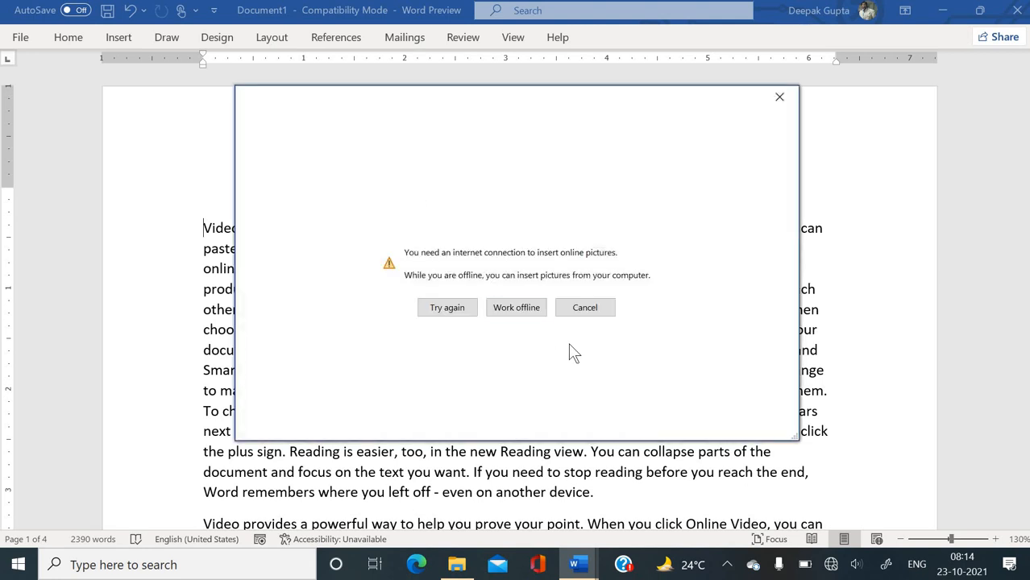
{"action": "left_click", "coordinate": [520, 310]}
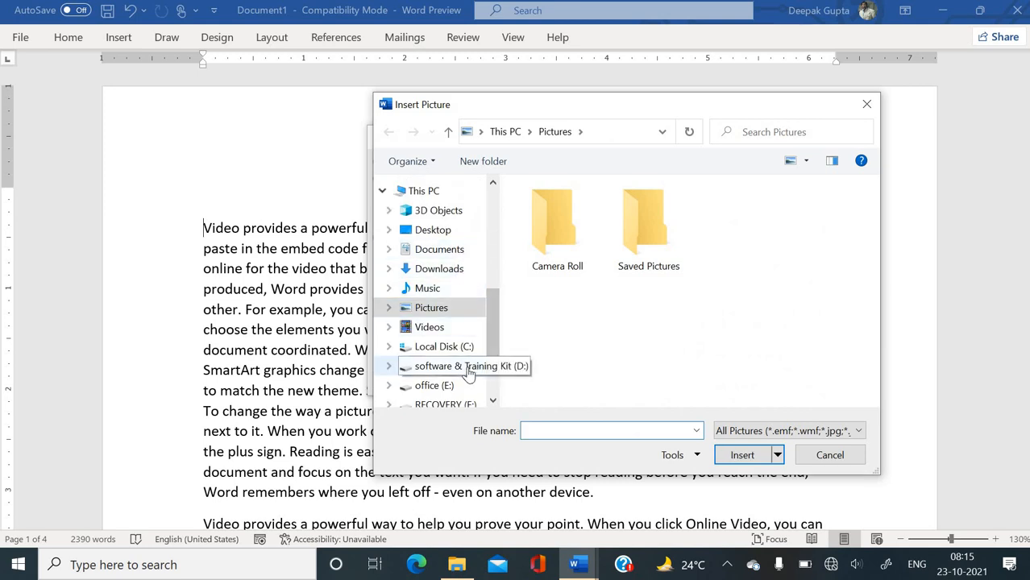
{"action": "left_click", "coordinate": [443, 390]}
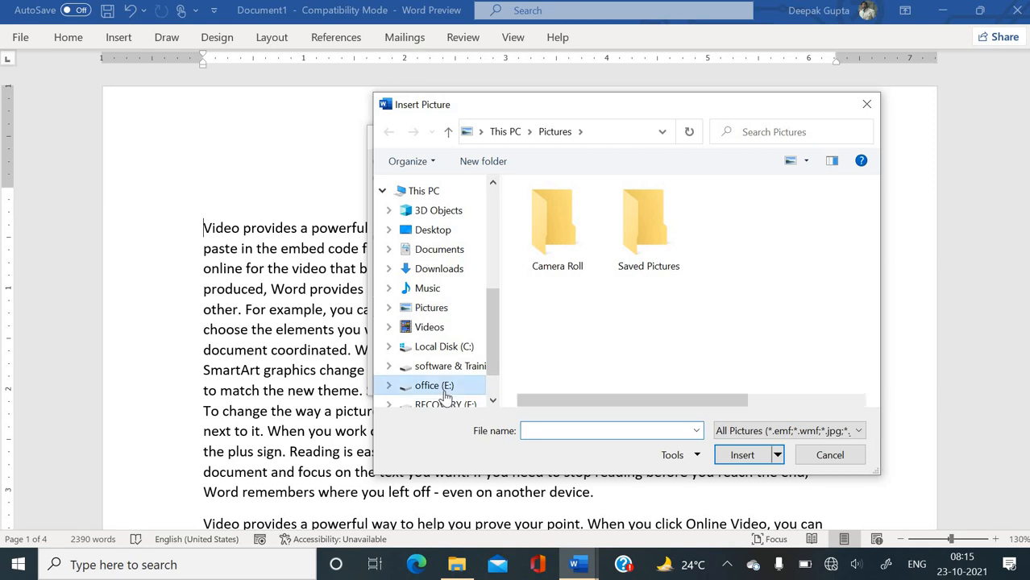
{"action": "left_click", "coordinate": [567, 339]}
{"action": "key", "text": "n"}
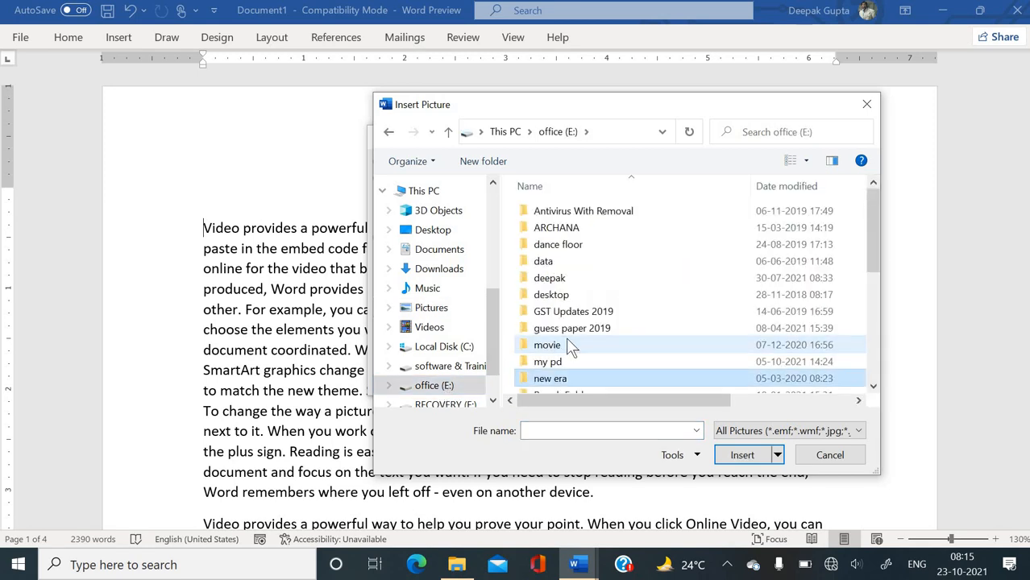
{"action": "key", "text": "Return"}
{"action": "scroll", "coordinate": [566, 340], "scroll_direction": "down", "scroll_amount": 10}
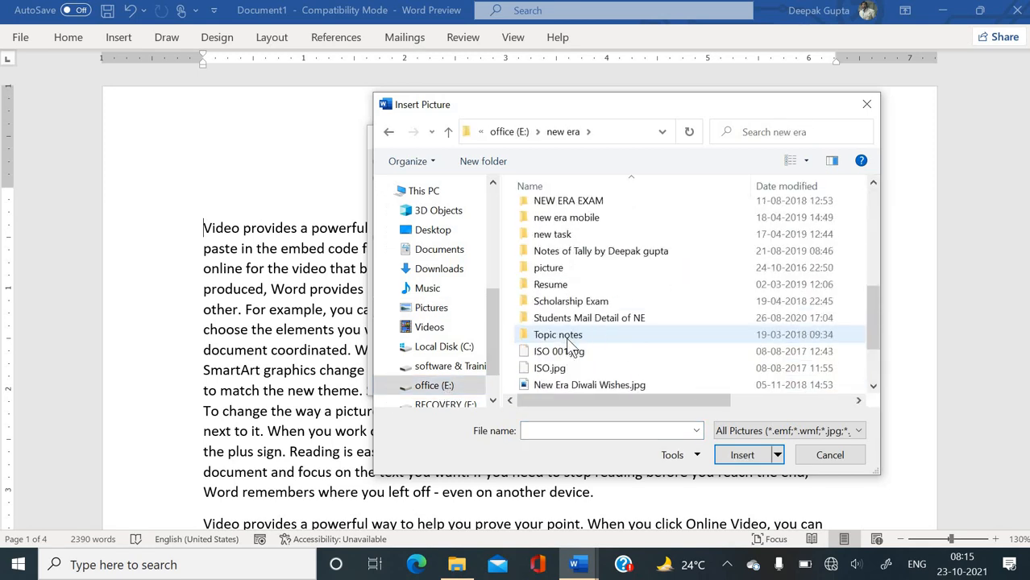
{"action": "left_click", "coordinate": [564, 318]}
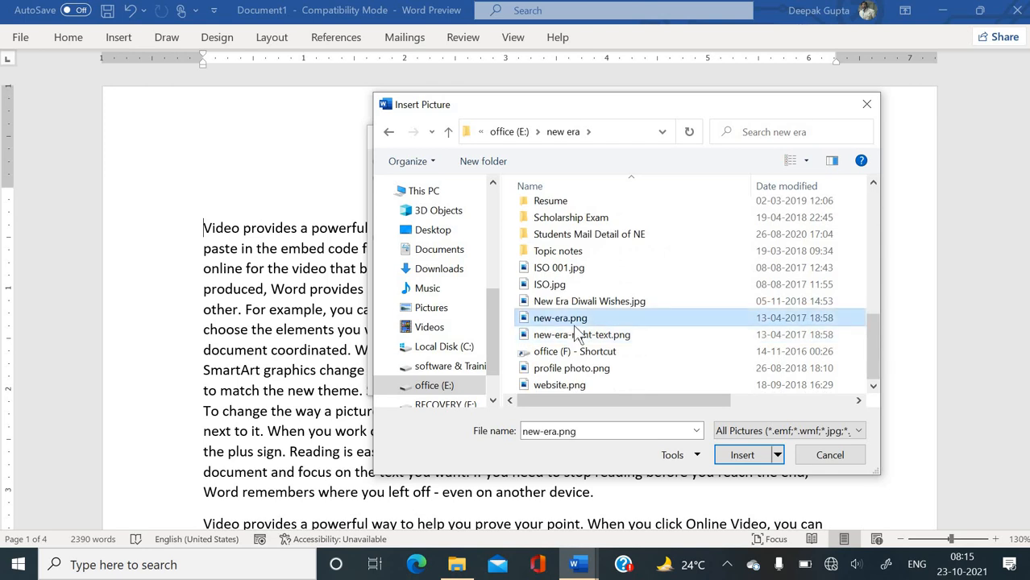
{"action": "left_click", "coordinate": [731, 456]}
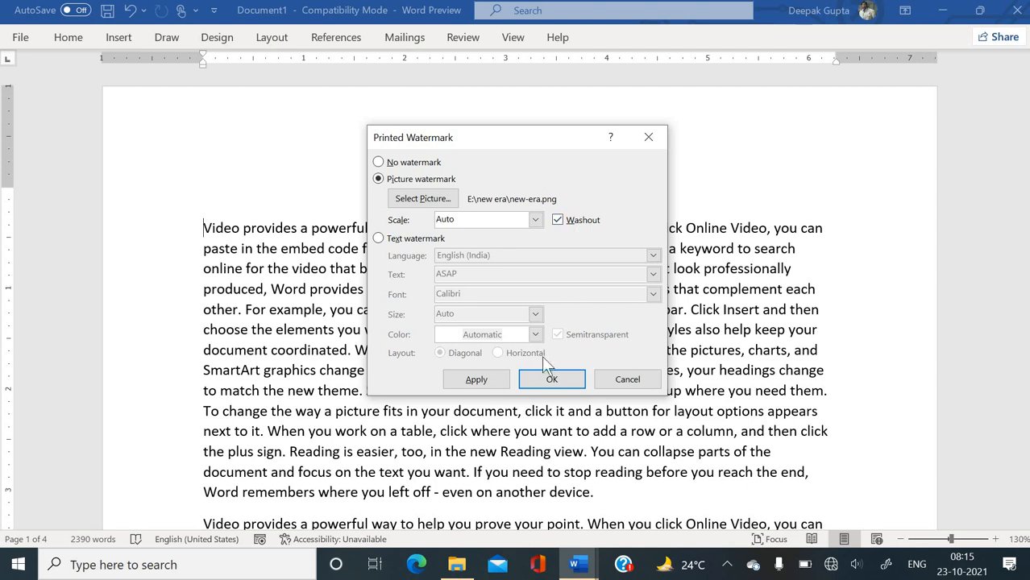
- Set the picture watermark's scale to 50%, apply it to the document and check it behind the text
{"action": "left_click", "coordinate": [534, 220]}
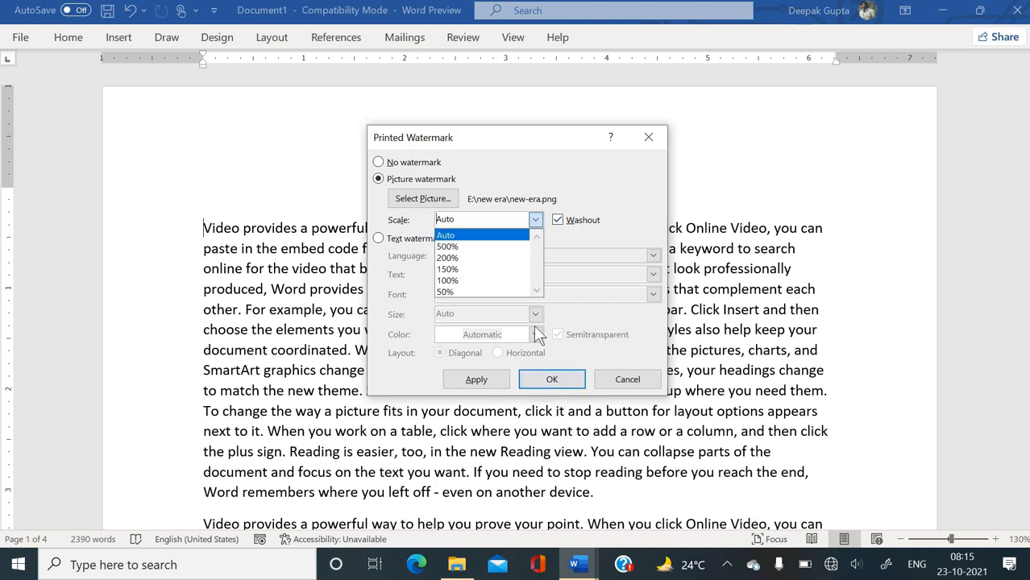
{"action": "left_click", "coordinate": [475, 292]}
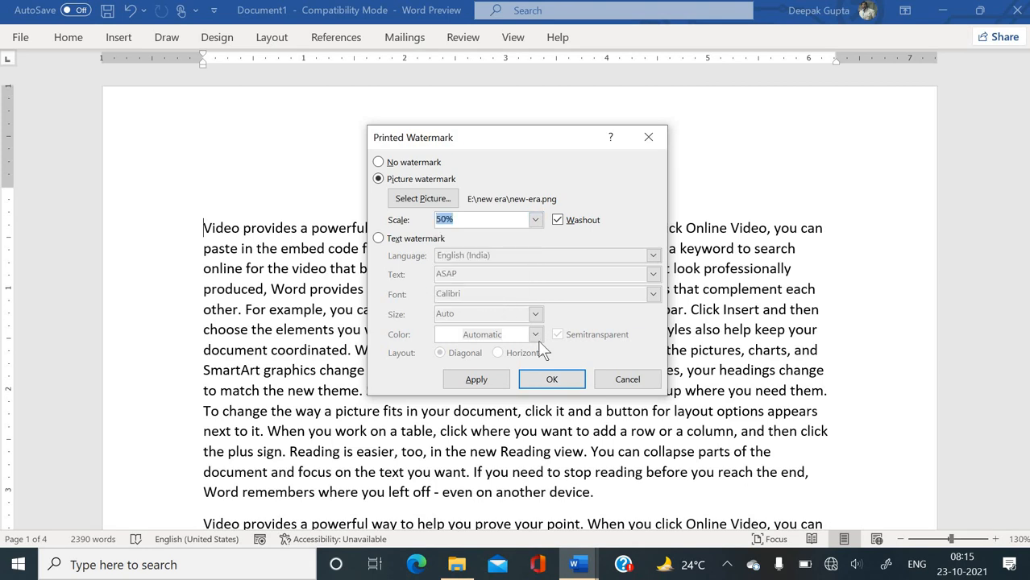
{"action": "left_click", "coordinate": [550, 379]}
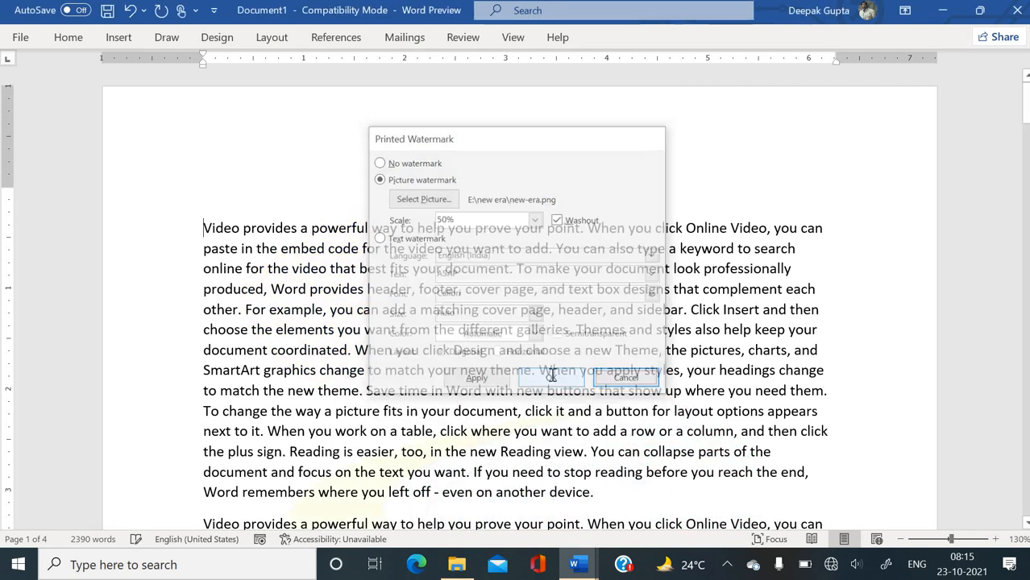
{"action": "scroll", "coordinate": [553, 376], "scroll_direction": "down", "scroll_amount": 8}
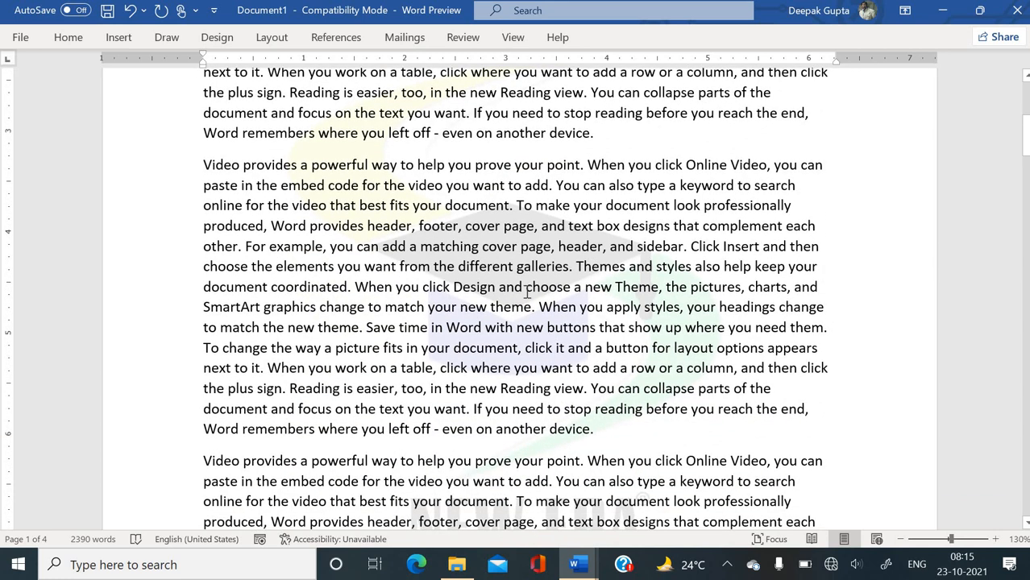
{"action": "scroll", "coordinate": [528, 293], "scroll_direction": "up", "scroll_amount": 2}
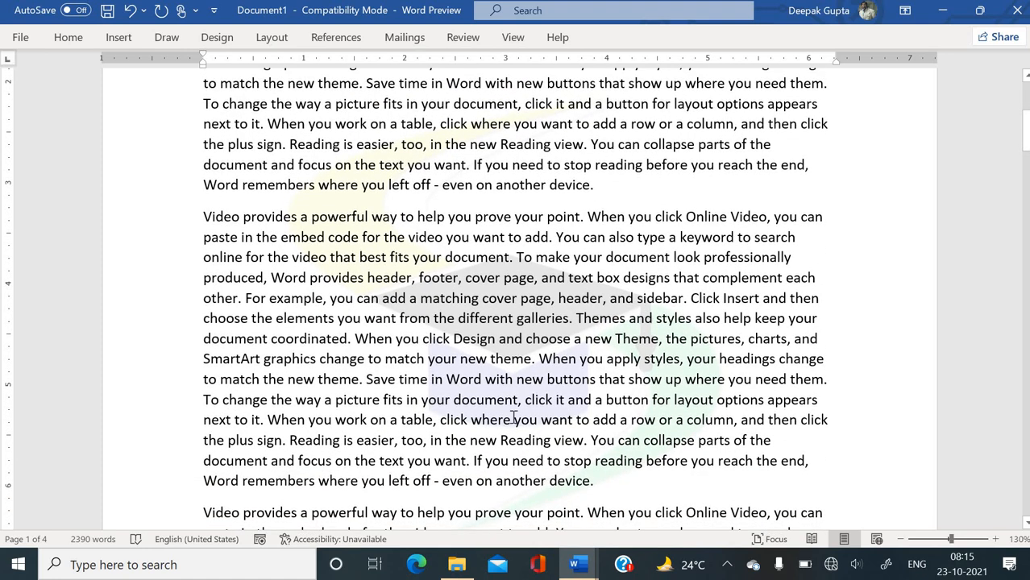
- Reopen the custom watermark settings, switch to a text watermark and set its text to NEW ERA EDUCATION
{"action": "scroll", "coordinate": [561, 400], "scroll_direction": "down", "scroll_amount": 10}
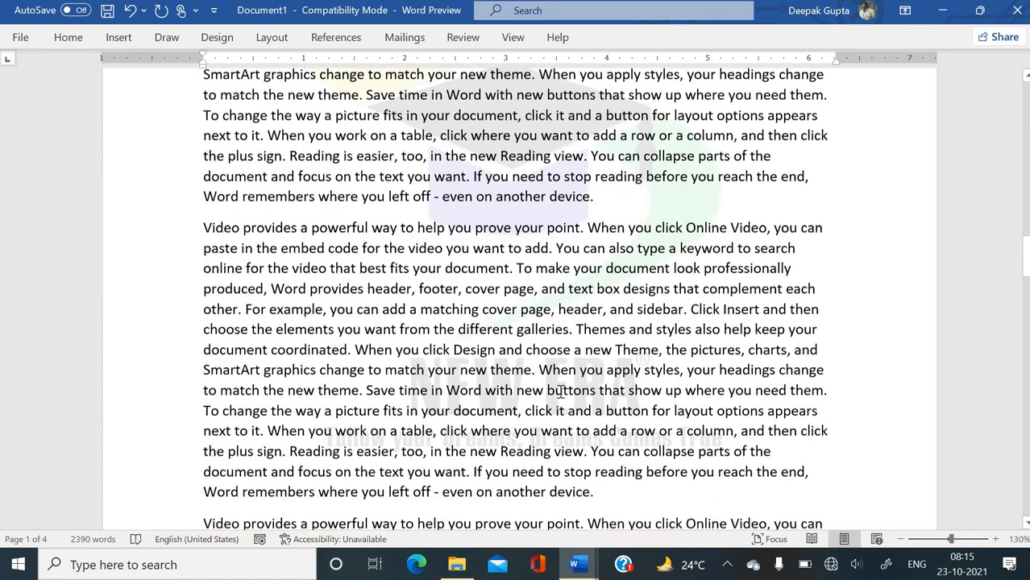
{"action": "scroll", "coordinate": [561, 393], "scroll_direction": "down", "scroll_amount": 10}
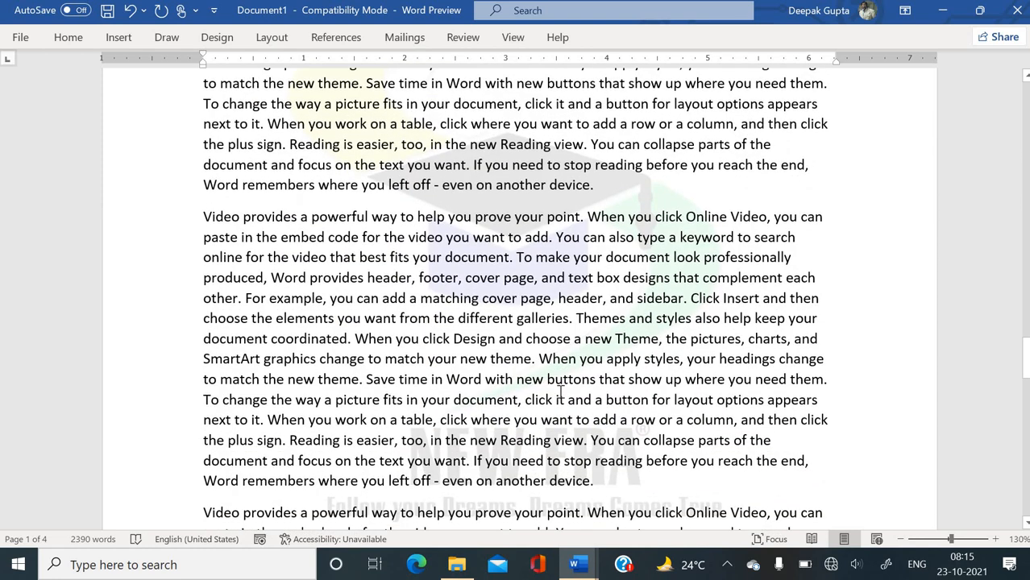
{"action": "scroll", "coordinate": [561, 393], "scroll_direction": "up", "scroll_amount": 10}
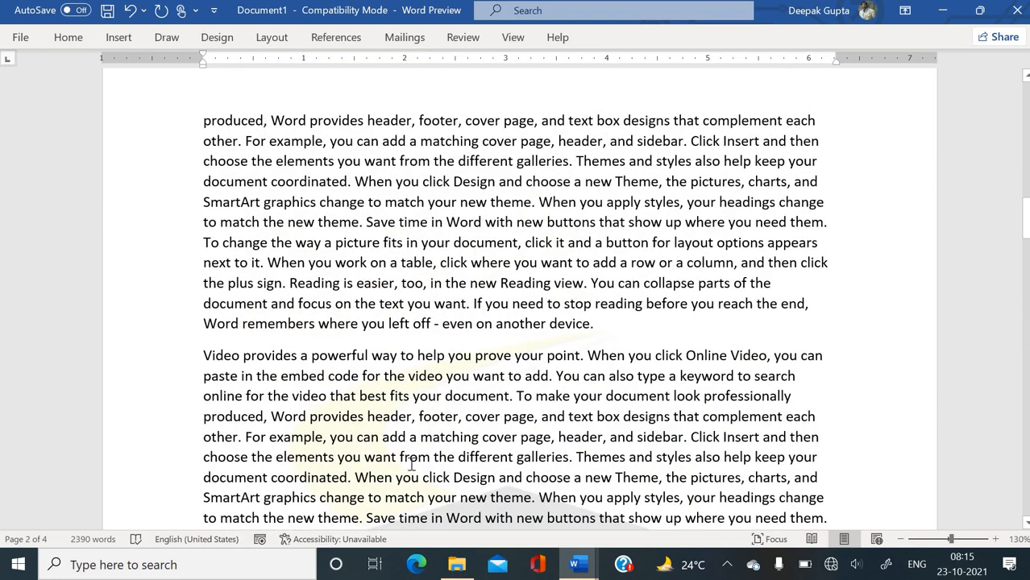
{"action": "key", "text": "ctrl+F1"}
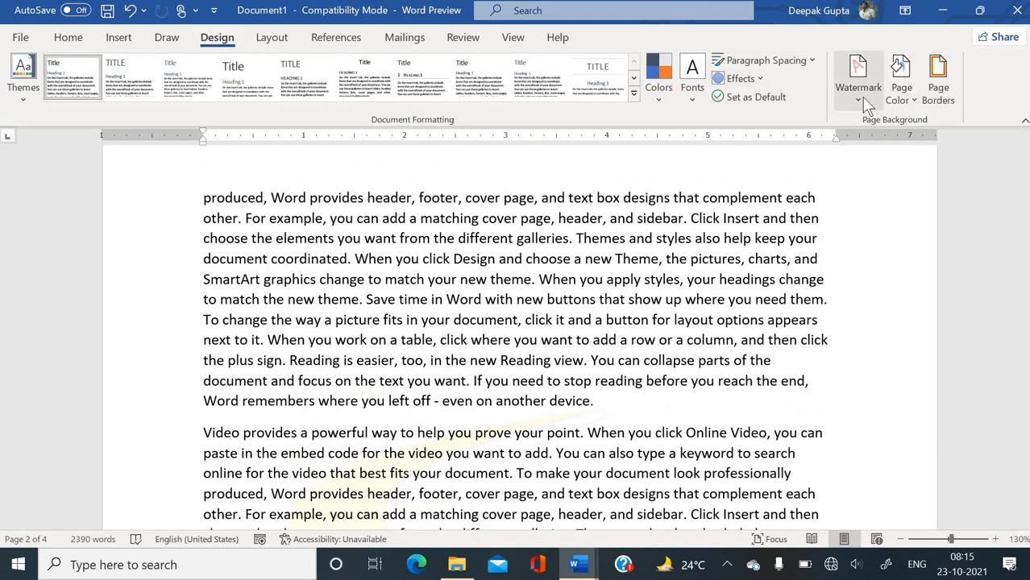
{"action": "left_click", "coordinate": [862, 97]}
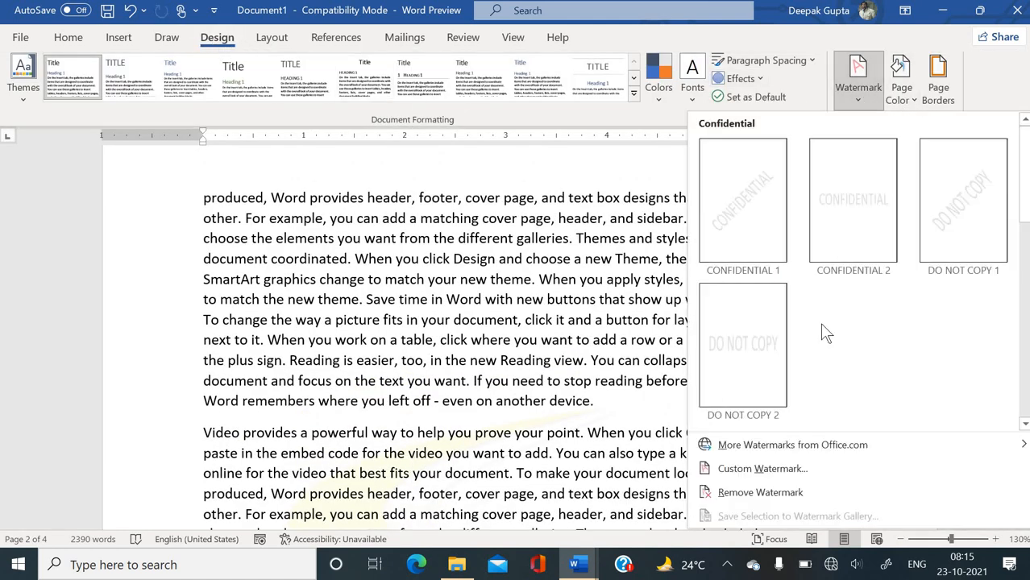
{"action": "left_click", "coordinate": [764, 469]}
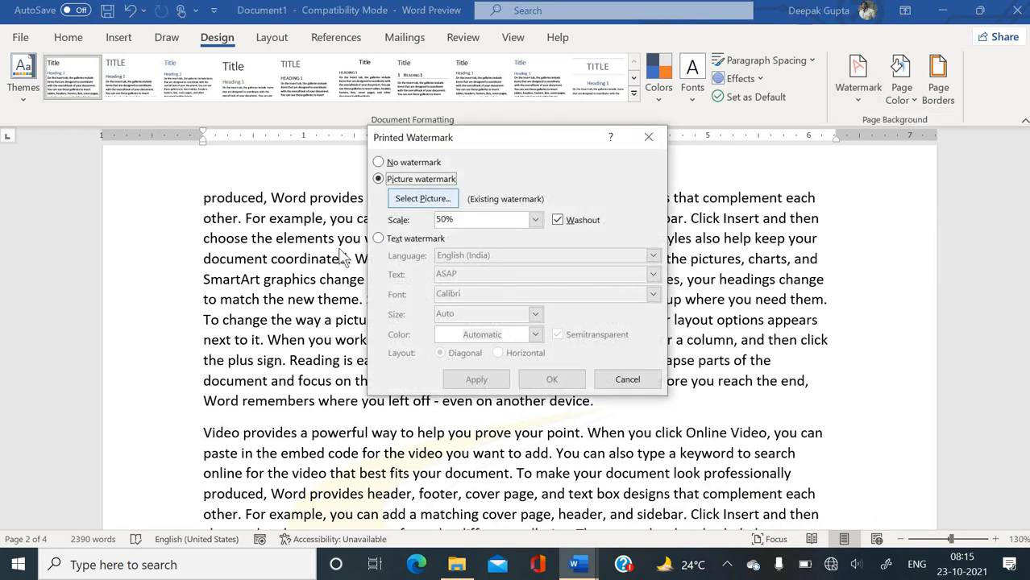
{"action": "left_click", "coordinate": [391, 242]}
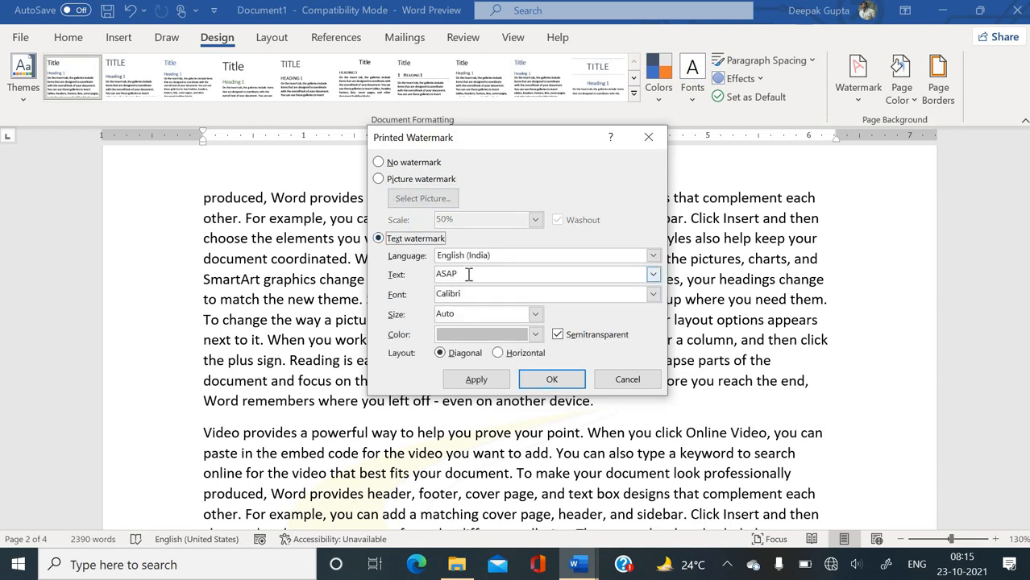
{"action": "left_click_drag", "start_coordinate": [469, 274], "coordinate": [403, 274]}
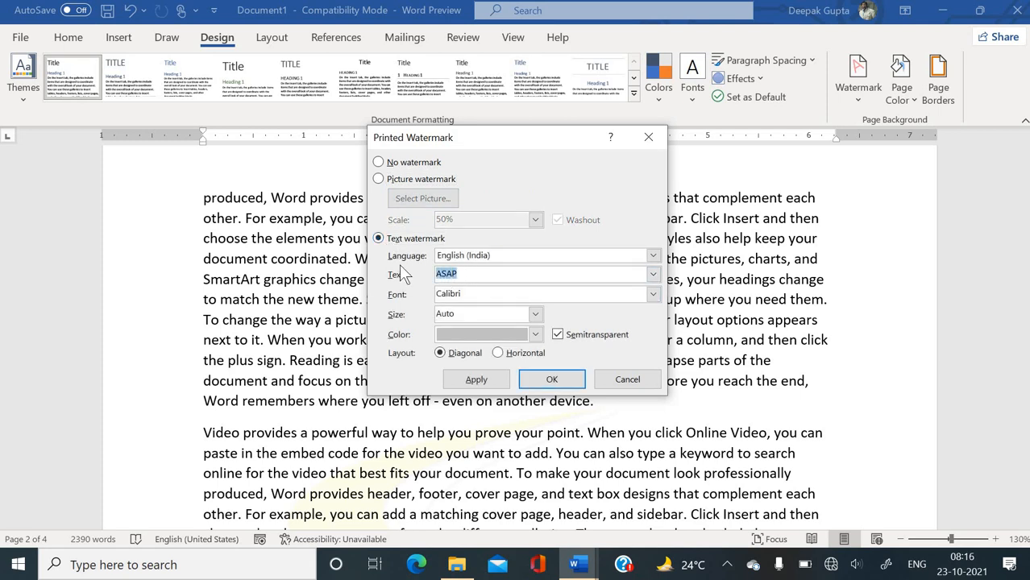
{"action": "type", "text": "NEW ERA EDUCATI"}
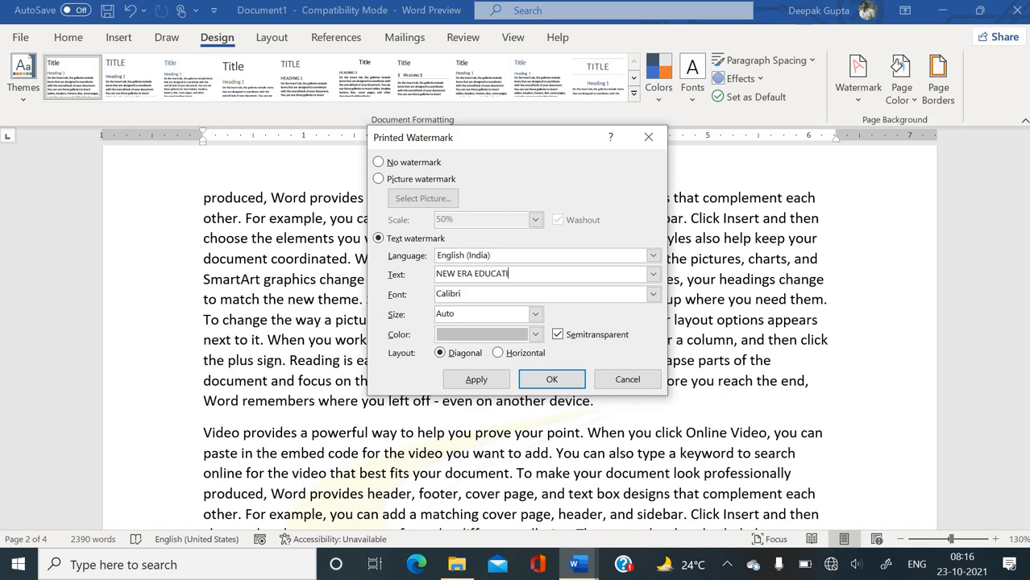
{"action": "type", "text": "ON"}
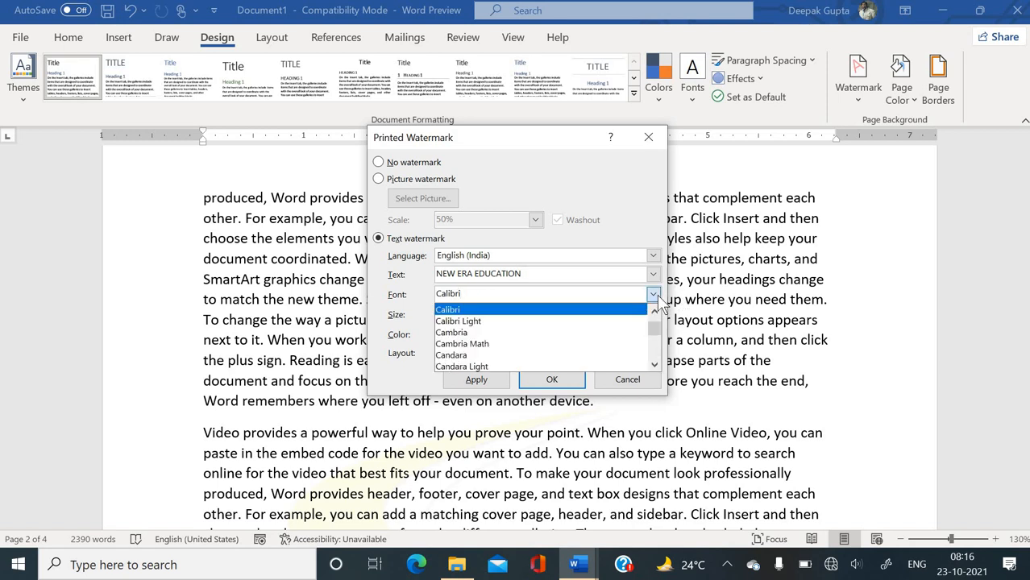
- Keep the text watermark's font at Calibri and size at Auto, choose the blue theme color and apply it to the document
{"action": "left_click", "coordinate": [399, 291]}
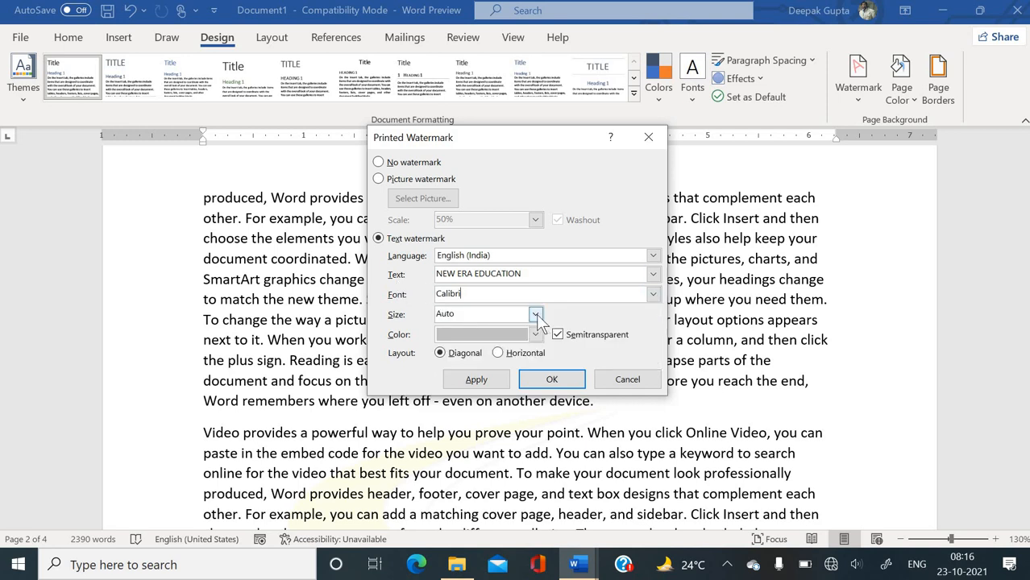
{"action": "left_click", "coordinate": [534, 315]}
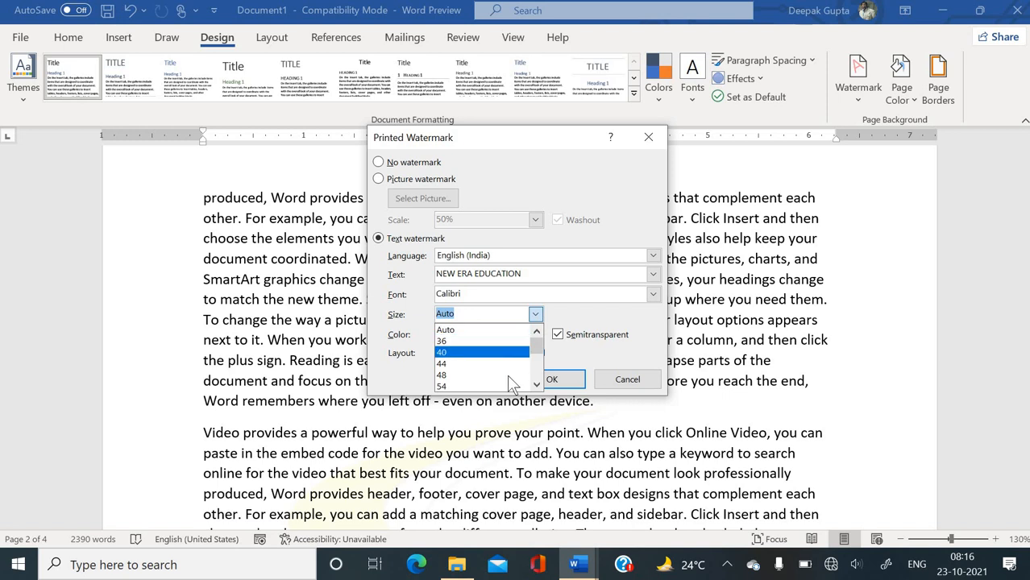
{"action": "left_click", "coordinate": [513, 330]}
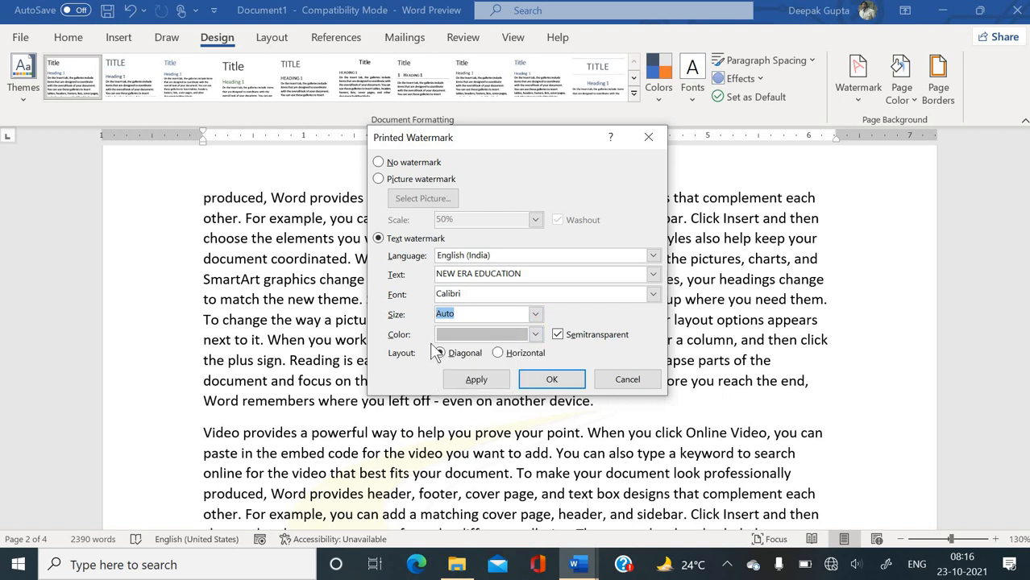
{"action": "left_click", "coordinate": [536, 335]}
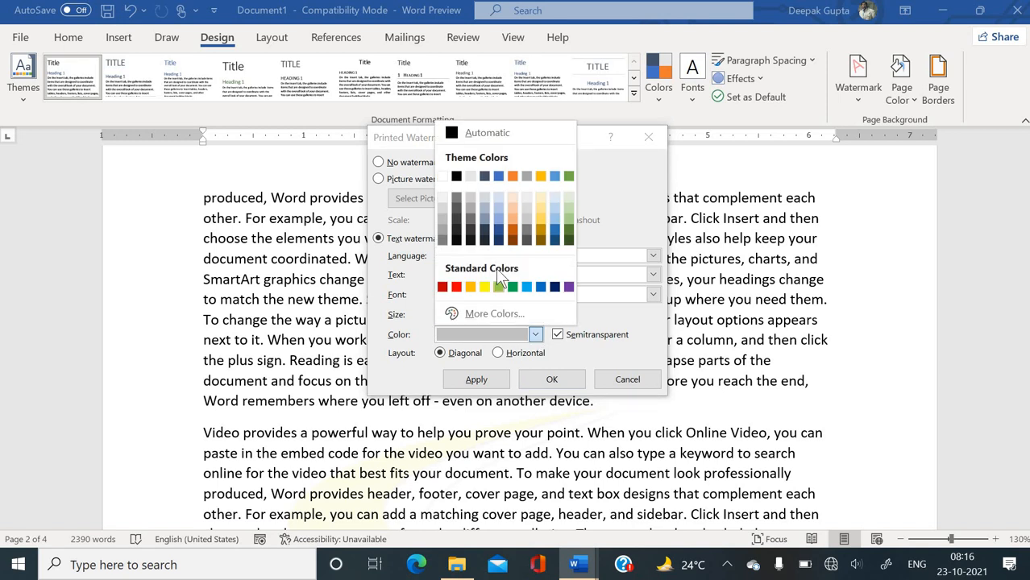
{"action": "left_click", "coordinate": [498, 179]}
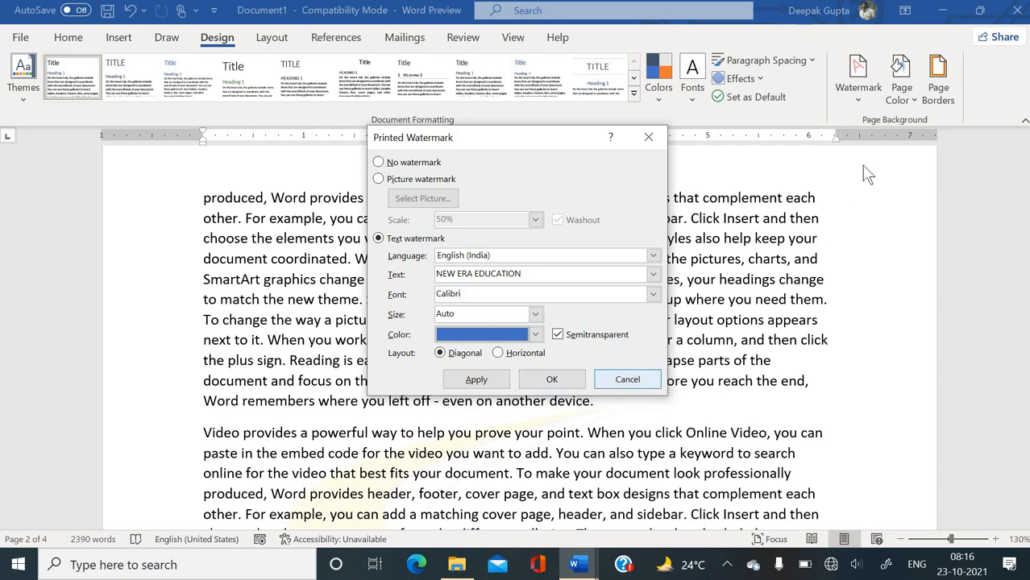
{"action": "left_click", "coordinate": [477, 385]}
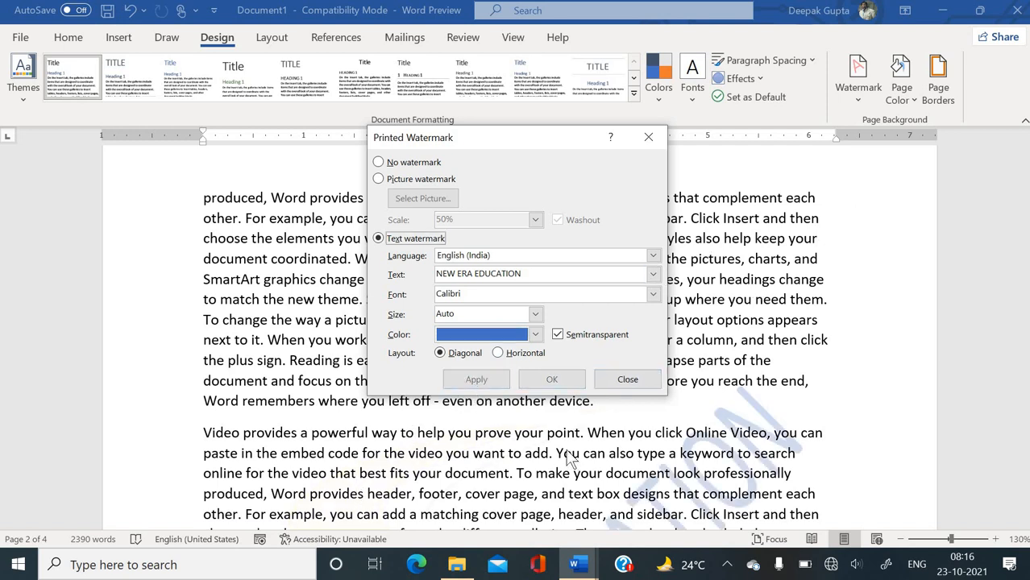
{"action": "left_click", "coordinate": [621, 382]}
- Examine the diagonal text watermark behind the text on the document's pages
{"action": "scroll", "coordinate": [617, 433], "scroll_direction": "down", "scroll_amount": 4}
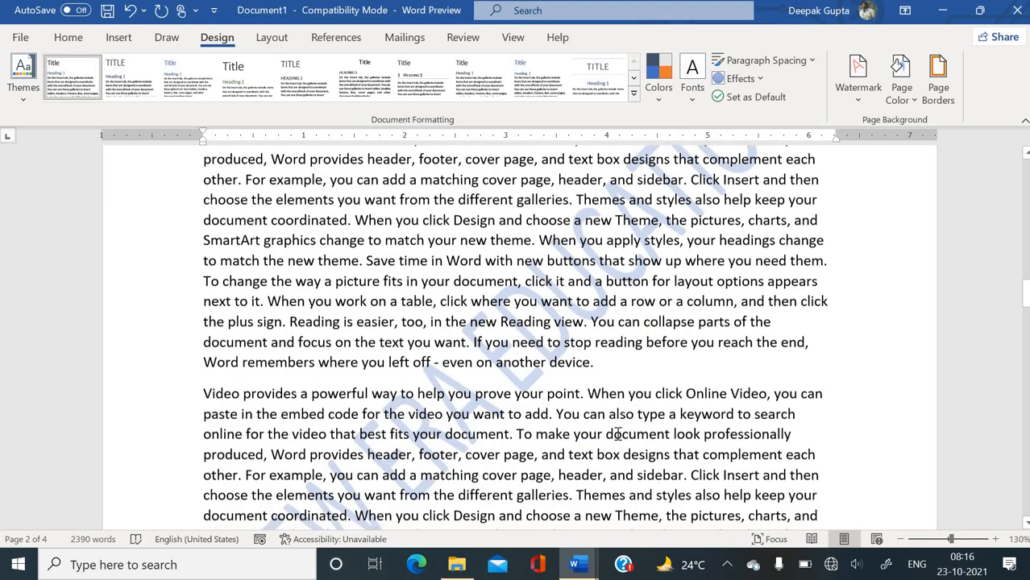
{"action": "scroll", "coordinate": [617, 433], "scroll_direction": "down", "scroll_amount": 4}
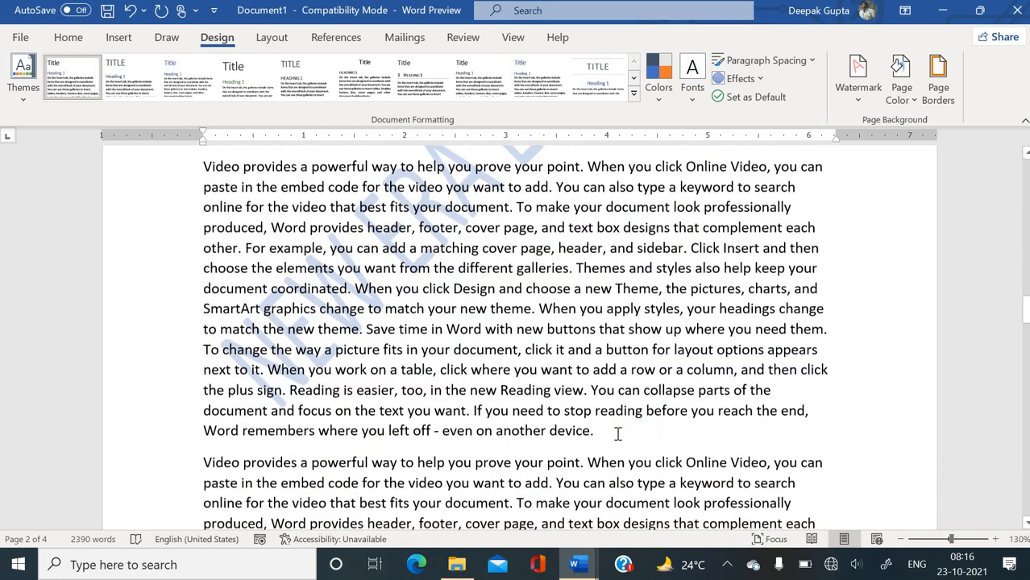
{"action": "scroll", "coordinate": [617, 436], "scroll_direction": "down", "scroll_amount": 6}
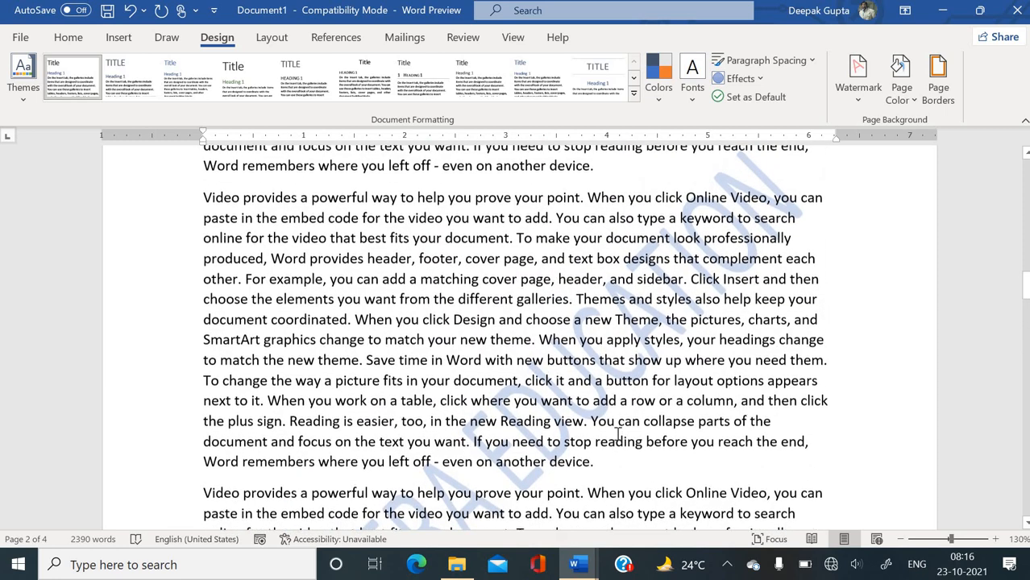
{"action": "scroll", "coordinate": [617, 433], "scroll_direction": "up", "scroll_amount": 1}
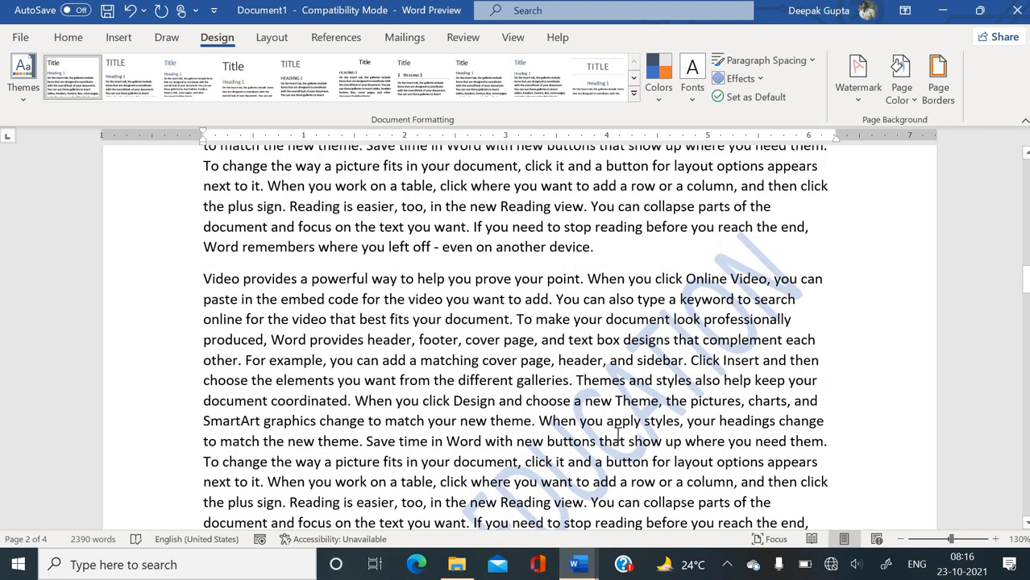
{"action": "scroll", "coordinate": [617, 435], "scroll_direction": "down", "scroll_amount": 15}
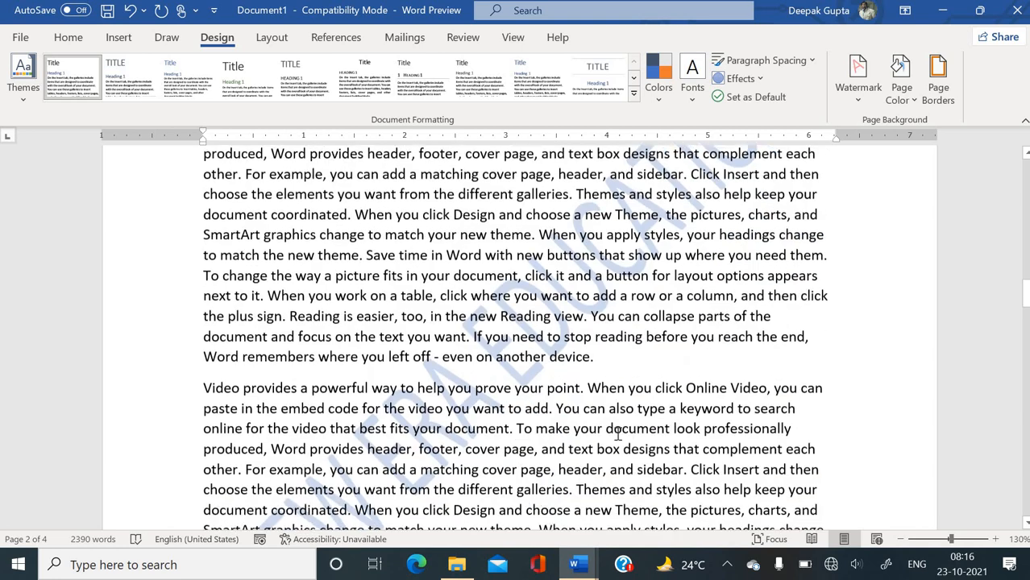
{"action": "scroll", "coordinate": [618, 436], "scroll_direction": "down", "scroll_amount": 15}
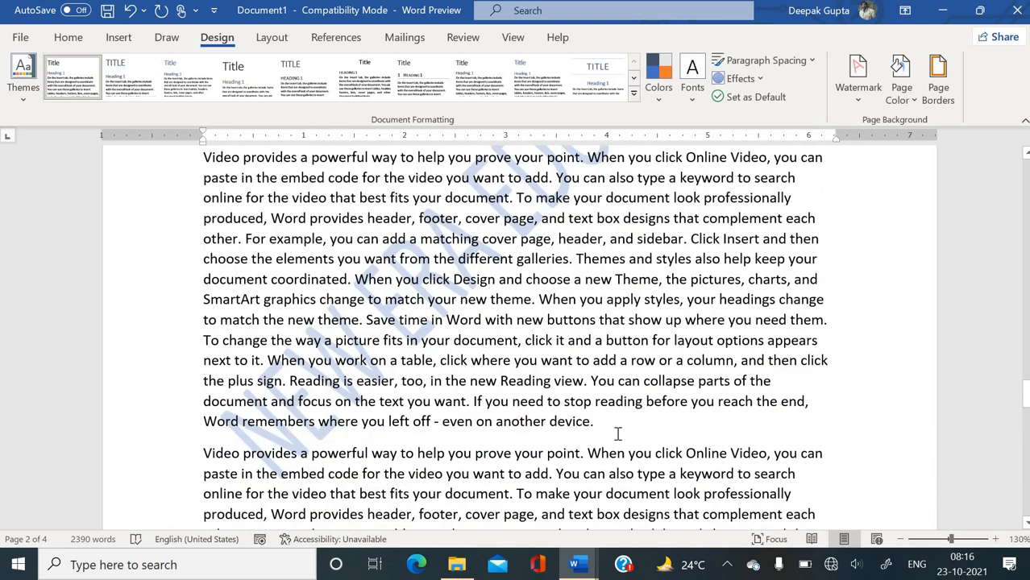
{"action": "scroll", "coordinate": [617, 434], "scroll_direction": "down", "scroll_amount": 15}
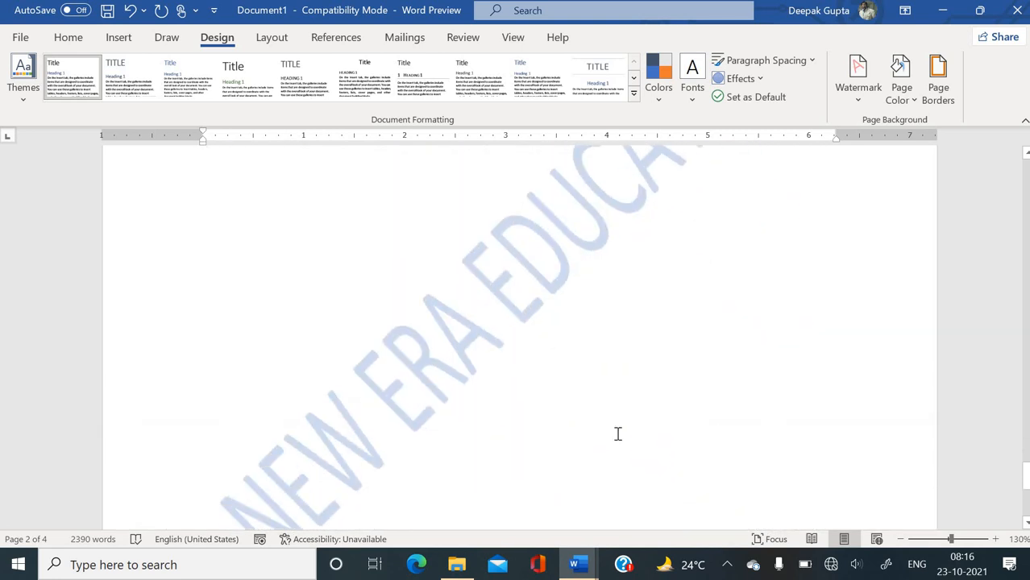
{"action": "scroll", "coordinate": [618, 434], "scroll_direction": "up", "scroll_amount": 10}
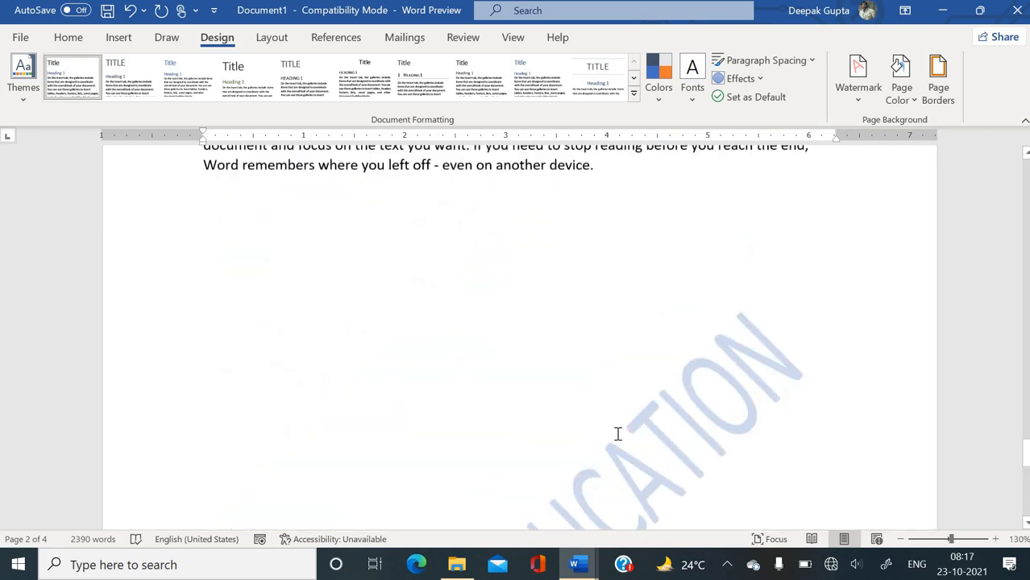
{"action": "scroll", "coordinate": [618, 435], "scroll_direction": "up", "scroll_amount": 3}
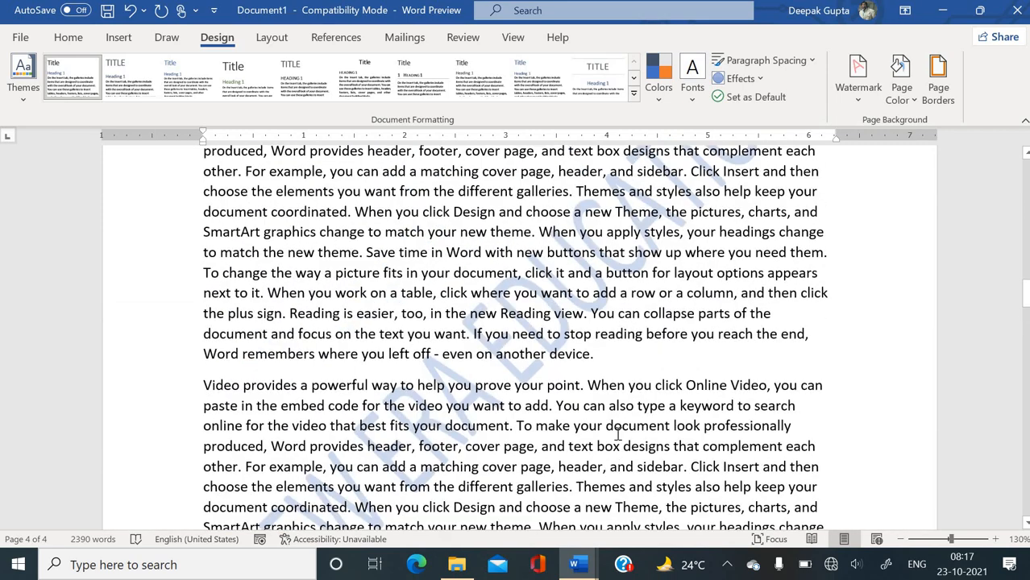
- Remove the watermark from the document and check the pages from beginning to end
{"action": "left_click", "coordinate": [857, 93]}
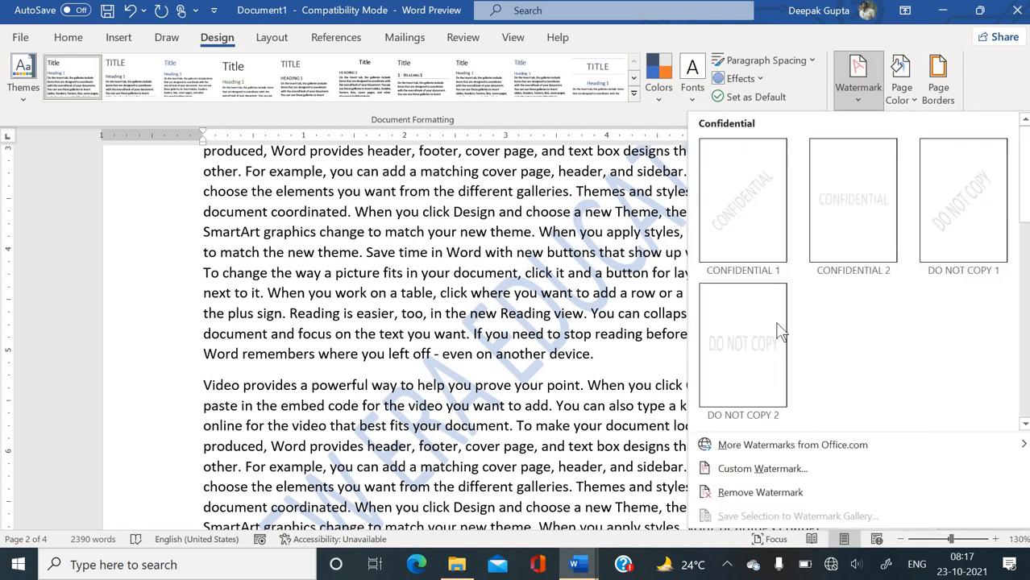
{"action": "left_click", "coordinate": [757, 497]}
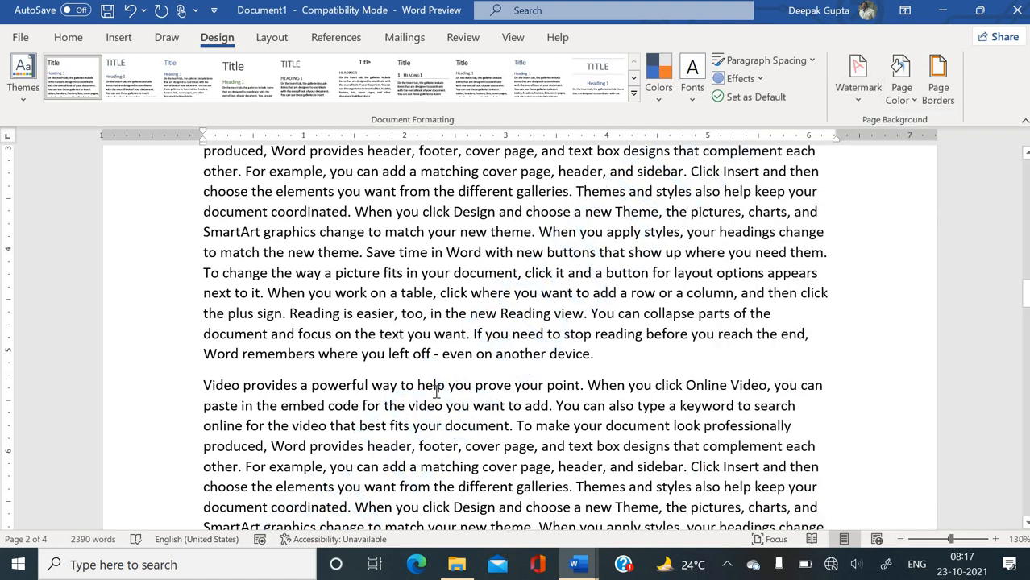
{"action": "scroll", "coordinate": [436, 391], "scroll_direction": "up", "scroll_amount": 5}
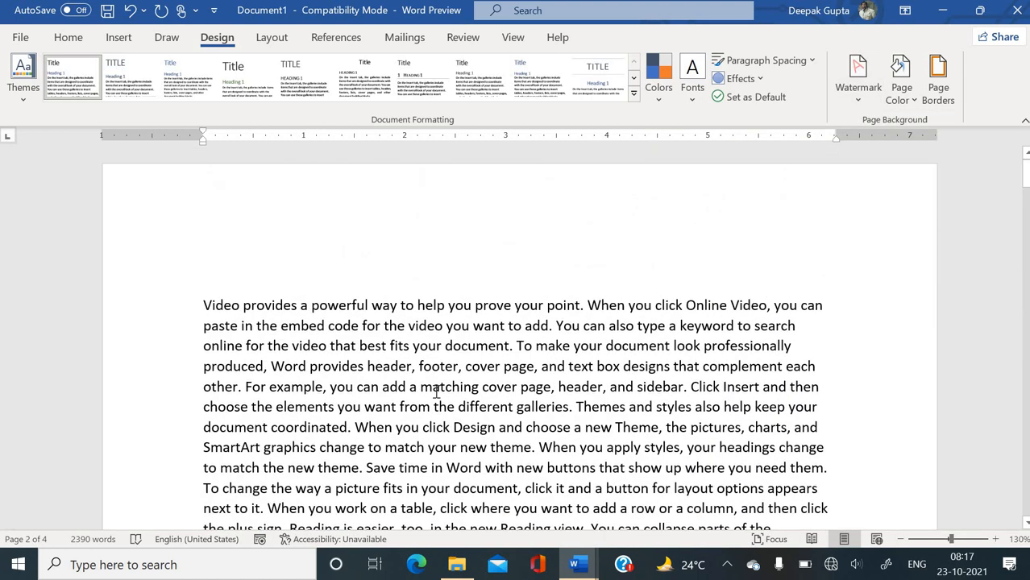
{"action": "scroll", "coordinate": [436, 391], "scroll_direction": "down", "scroll_amount": 15}
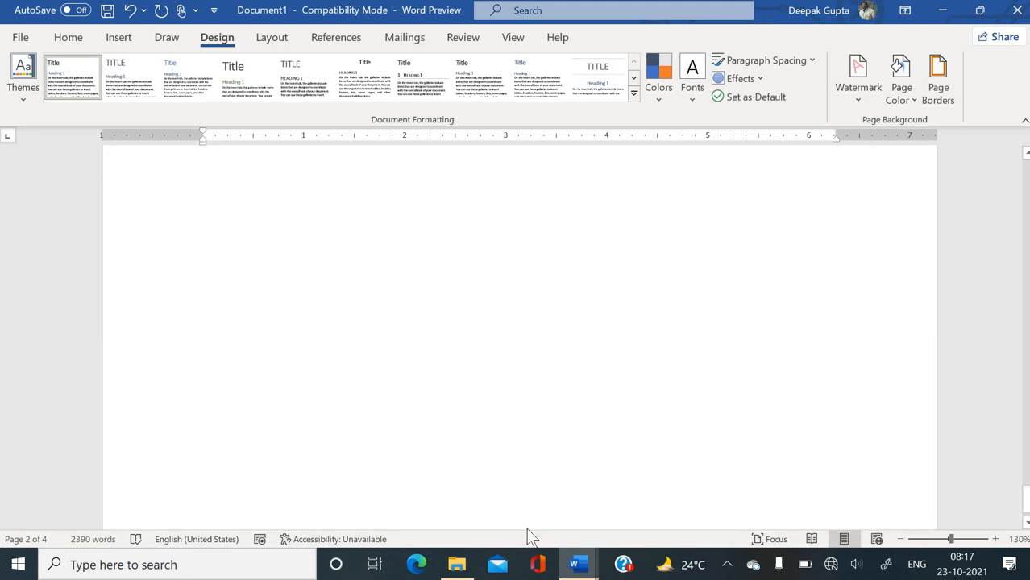
- Switch to Word theory.docx and read the Building block definition and instructions below the Watermarks notes
{"action": "mouse_move", "coordinate": [575, 565]}
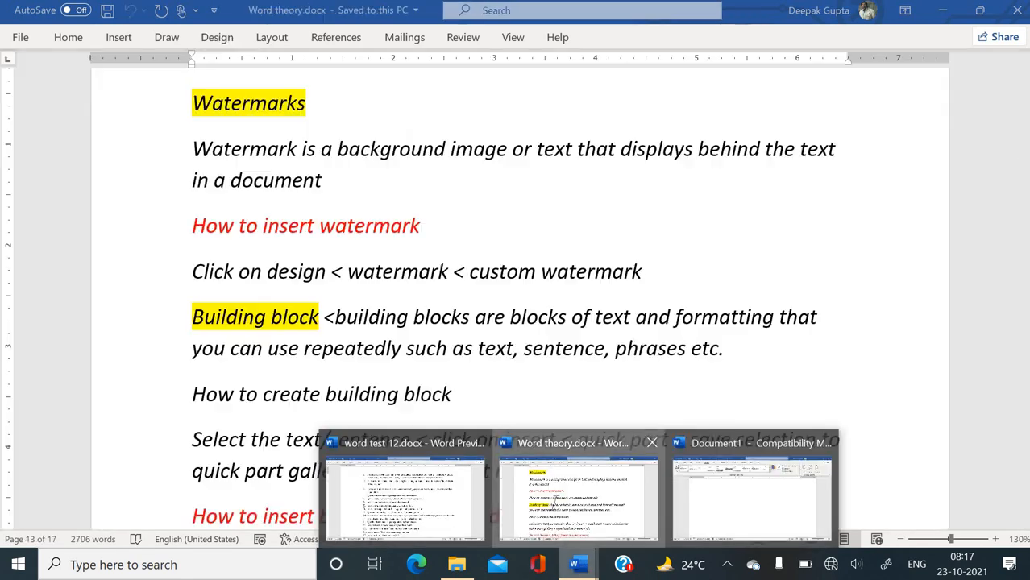
{"action": "left_click", "coordinate": [556, 501]}
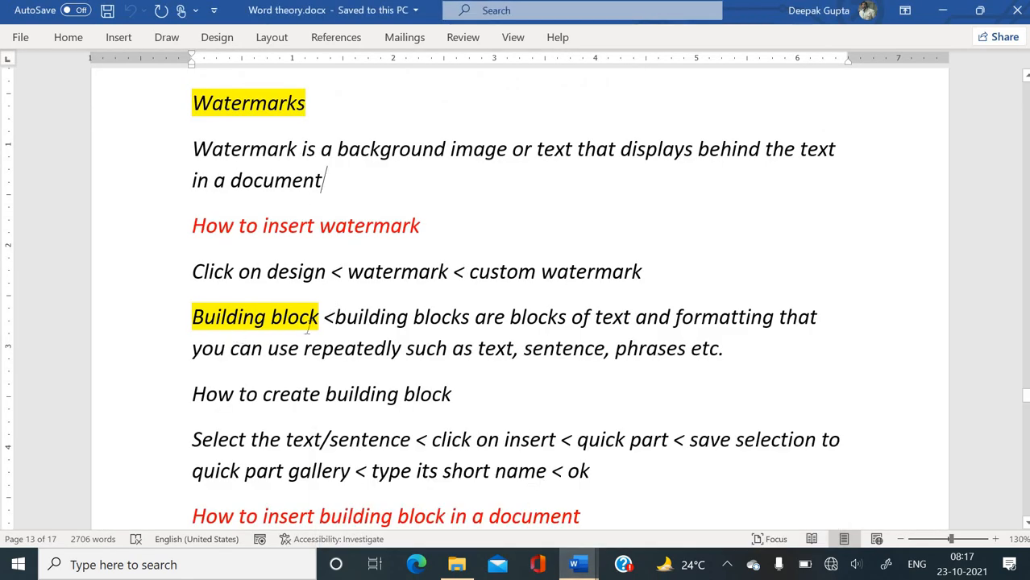
{"action": "scroll", "coordinate": [307, 328], "scroll_direction": "down", "scroll_amount": 4}
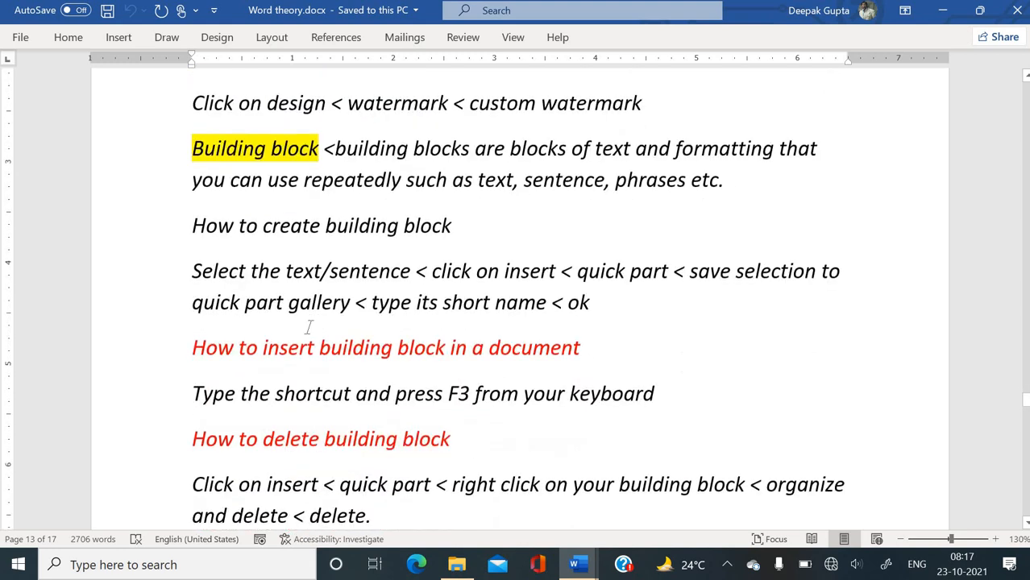
{"action": "scroll", "coordinate": [310, 326], "scroll_direction": "down", "scroll_amount": 1}
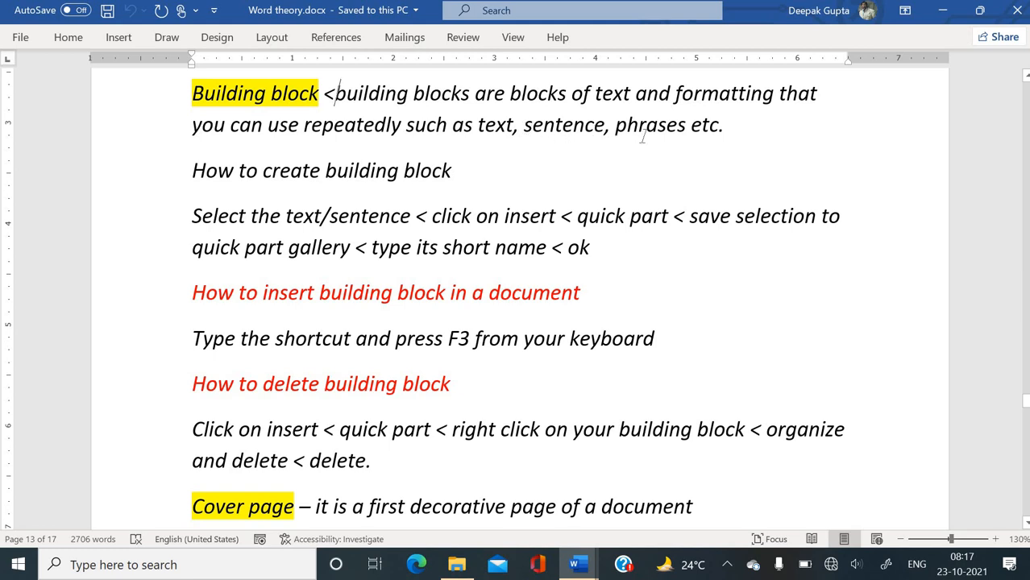
{"action": "left_click", "coordinate": [727, 126]}
- Return to the Document1 window with the sample text
{"action": "left_click", "coordinate": [580, 566]}
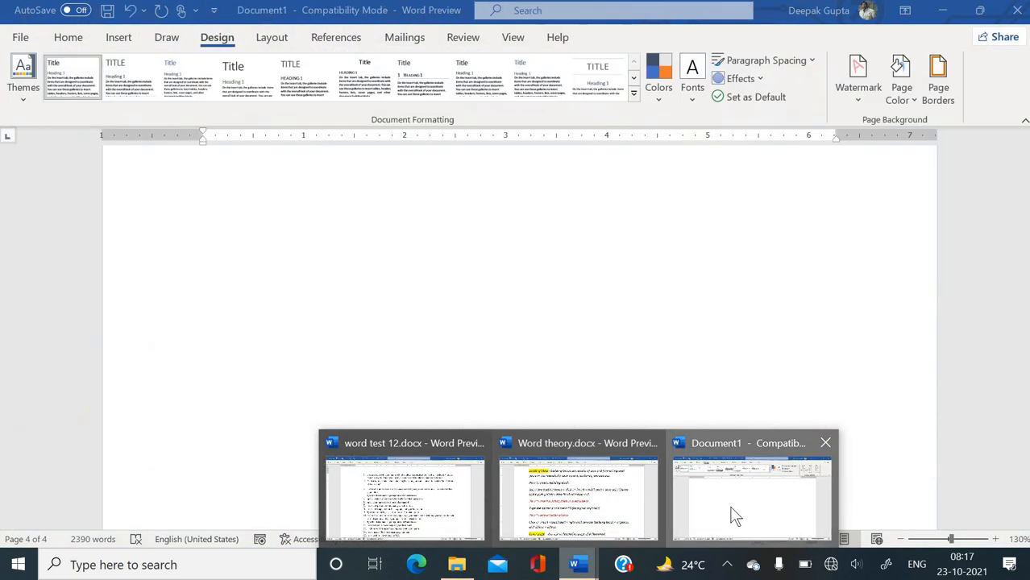
{"action": "left_click", "coordinate": [731, 515]}
{"action": "scroll", "coordinate": [407, 299], "scroll_direction": "up", "scroll_amount": 1}
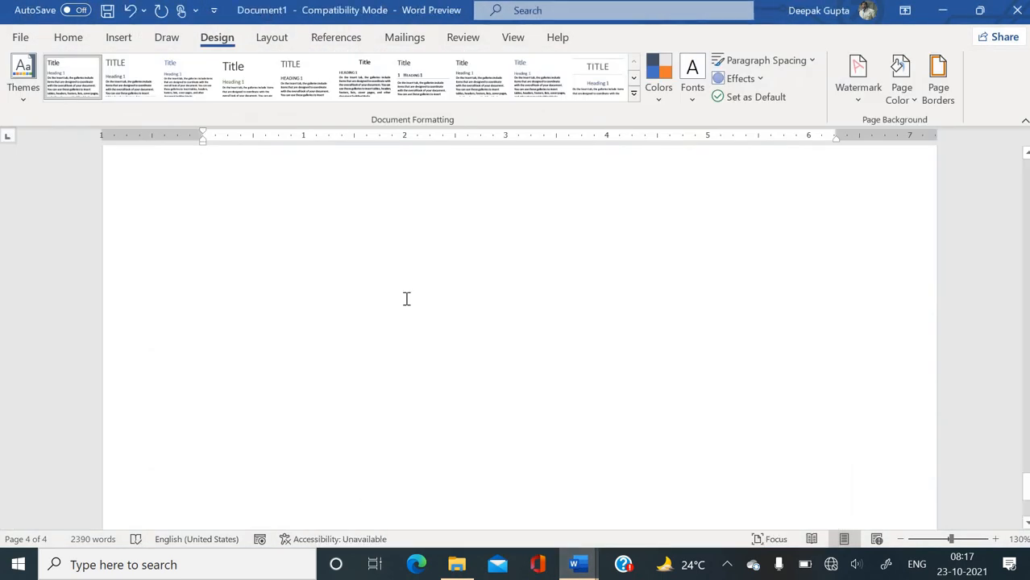
{"action": "left_click", "coordinate": [379, 249]}
{"action": "scroll", "coordinate": [380, 258], "scroll_direction": "up", "scroll_amount": 3}
{"action": "scroll", "coordinate": [379, 255], "scroll_direction": "down", "scroll_amount": 1}
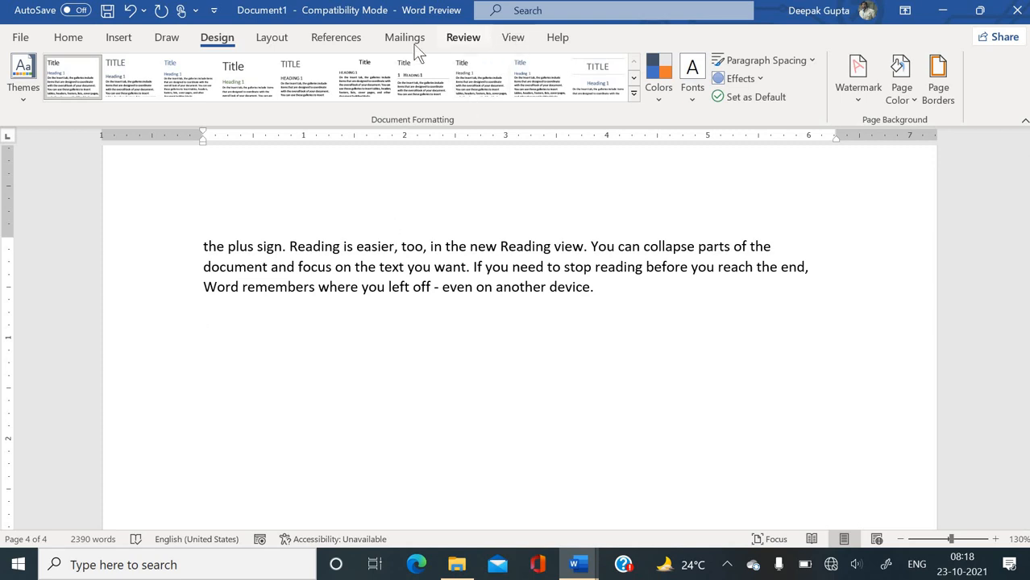
{"action": "left_click", "coordinate": [275, 38]}
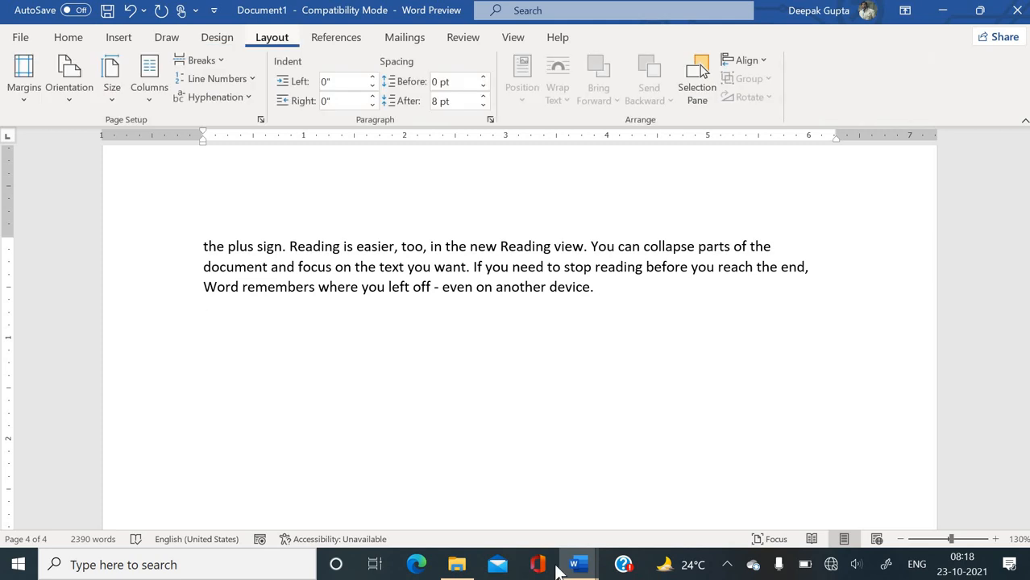
- Switch to Word theory.docx and reread the notes on creating, inserting and deleting building blocks
{"action": "mouse_move", "coordinate": [582, 562]}
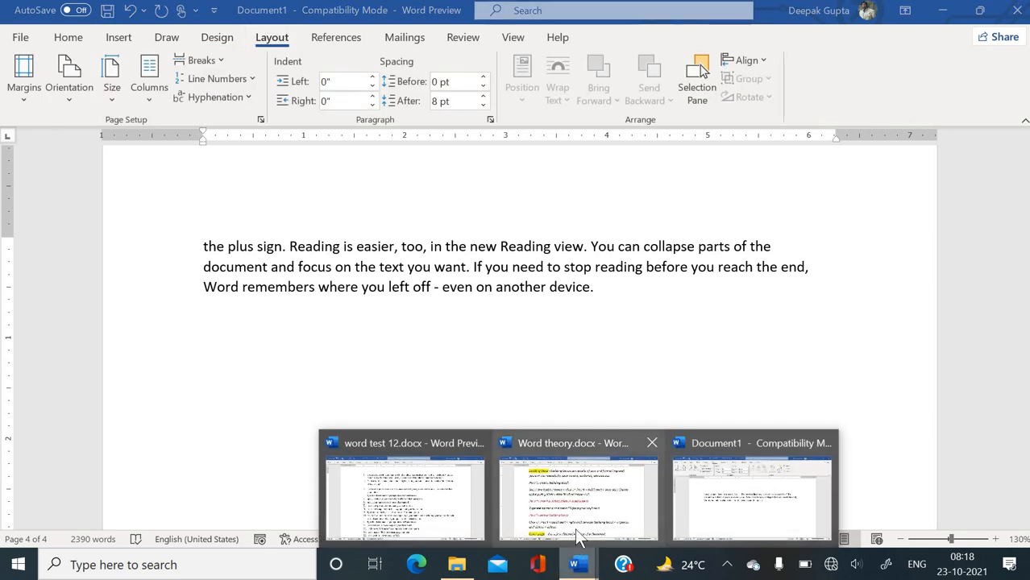
{"action": "left_click", "coordinate": [578, 427]}
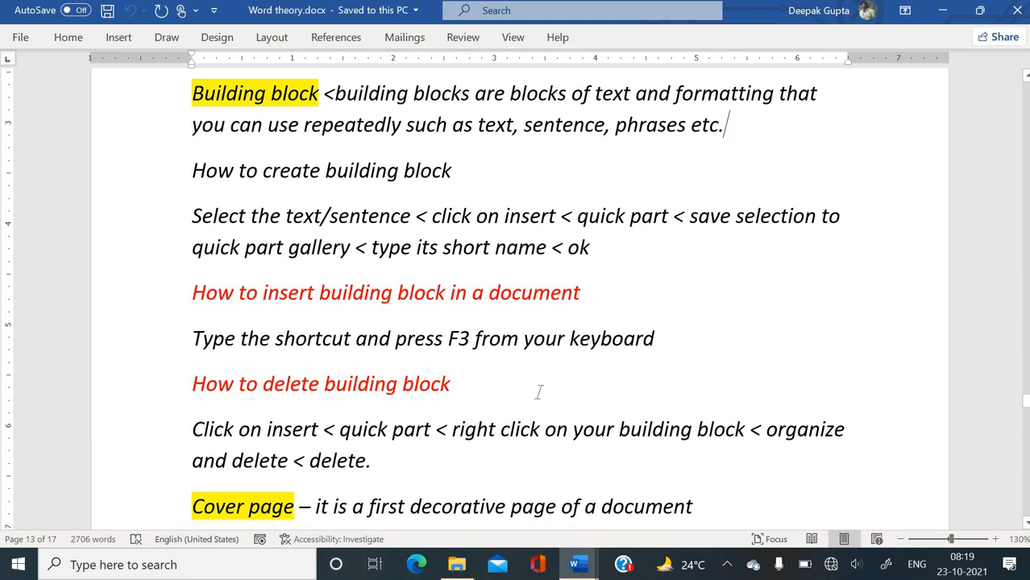
- Return to Document1 and enter "New Era Computer Education Centre" on its own line below the last paragraph of the sample text
{"action": "left_click", "coordinate": [582, 562]}
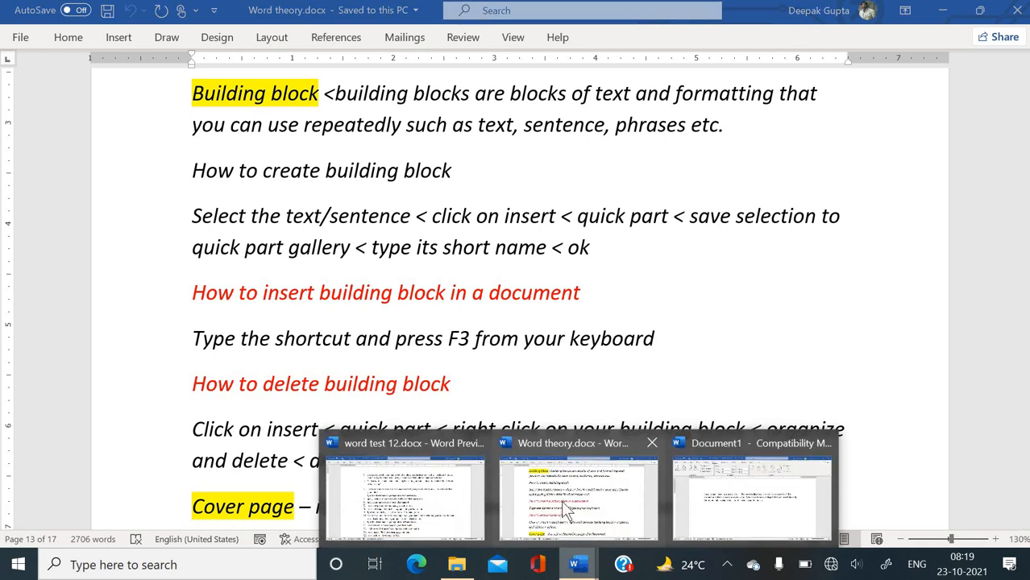
{"action": "left_click", "coordinate": [732, 502]}
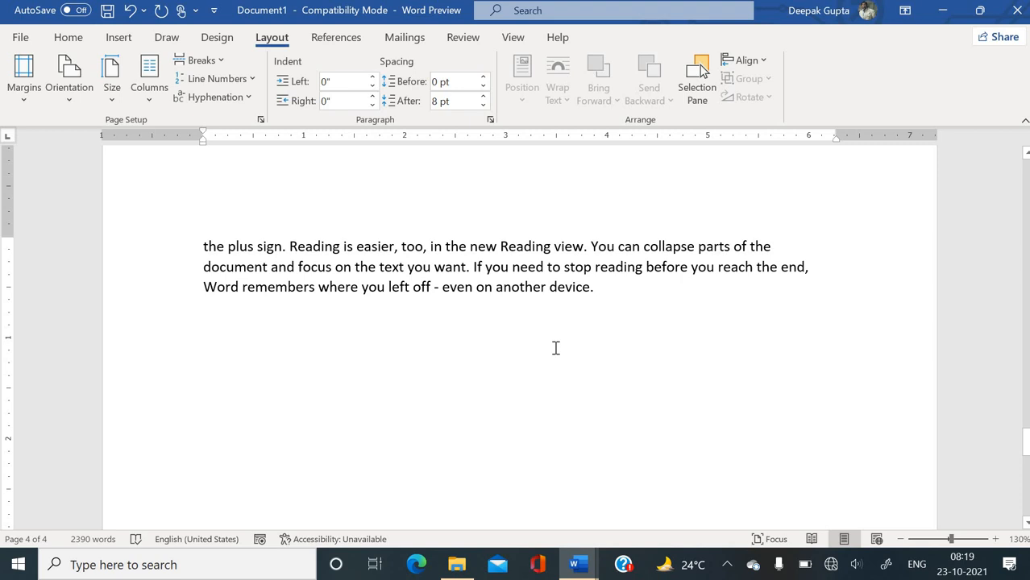
{"action": "type", "text": "n"}
{"action": "key", "text": "BackSpace"}
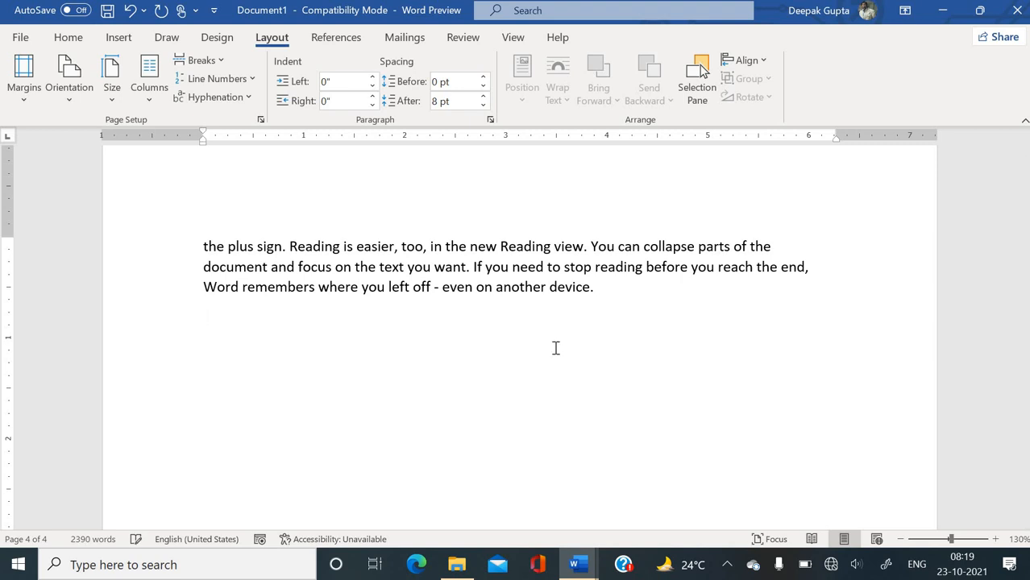
{"action": "type", "text": "New EraComp"}
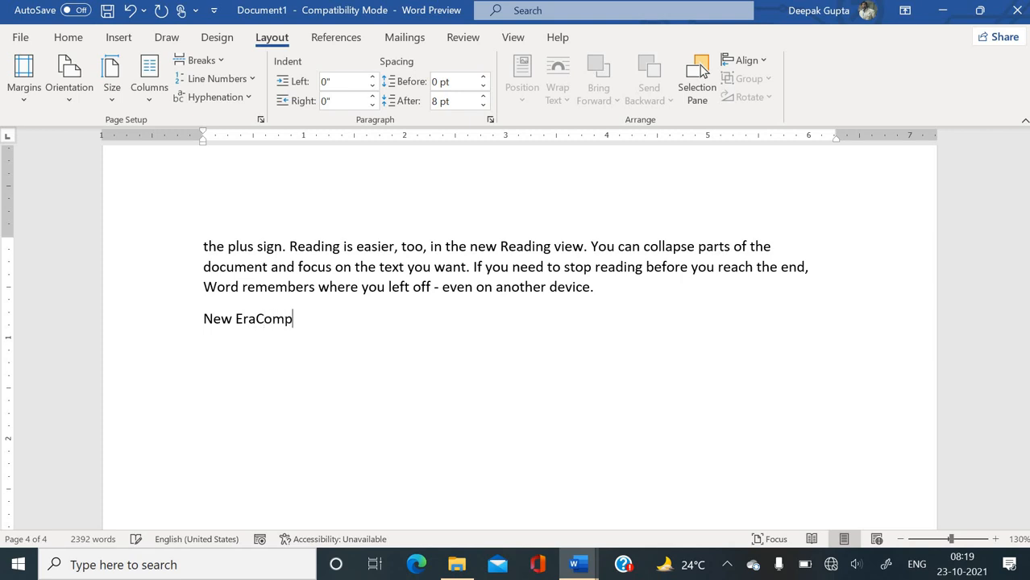
{"action": "type", "text": "uter"}
{"action": "key", "text": "BackSpace"}
{"action": "key", "text": "BackSpace"}
{"action": "key", "text": "BackSpace"}
{"action": "key", "text": "BackSpace"}
{"action": "key", "text": "BackSpace"}
{"action": "key", "text": "BackSpace"}
{"action": "key", "text": "BackSpace"}
{"action": "key", "text": "BackSpace"}
{"action": "type", "text": "COmputer"}
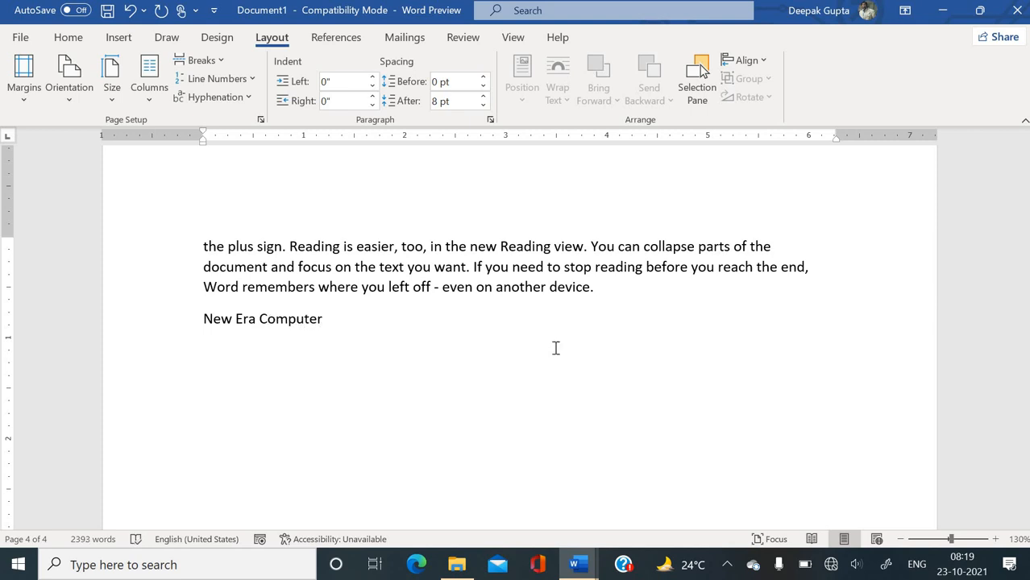
{"action": "type", "text": " Educatio"}
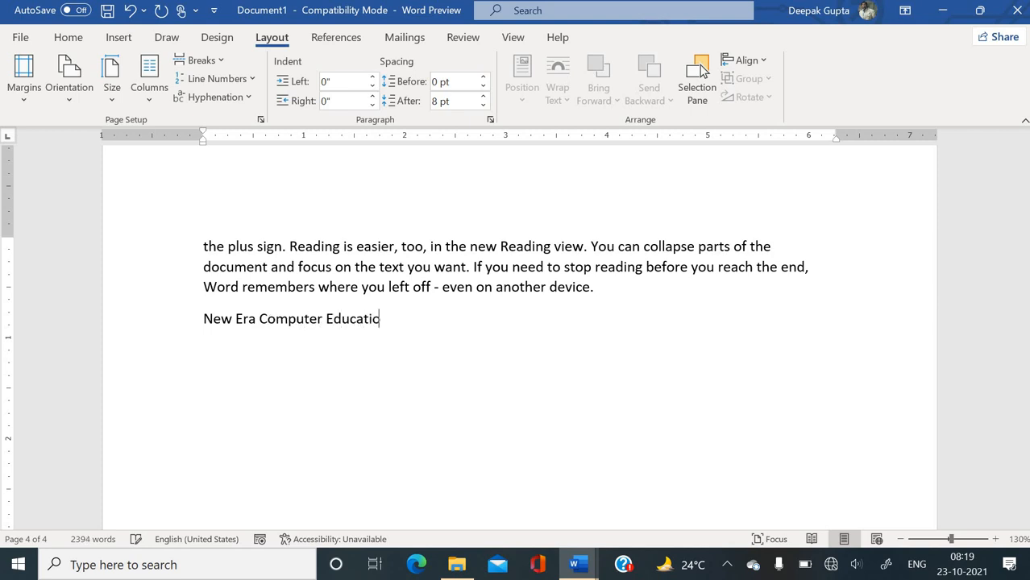
{"action": "type", "text": "n Cent"}
{"action": "type", "text": "re"}
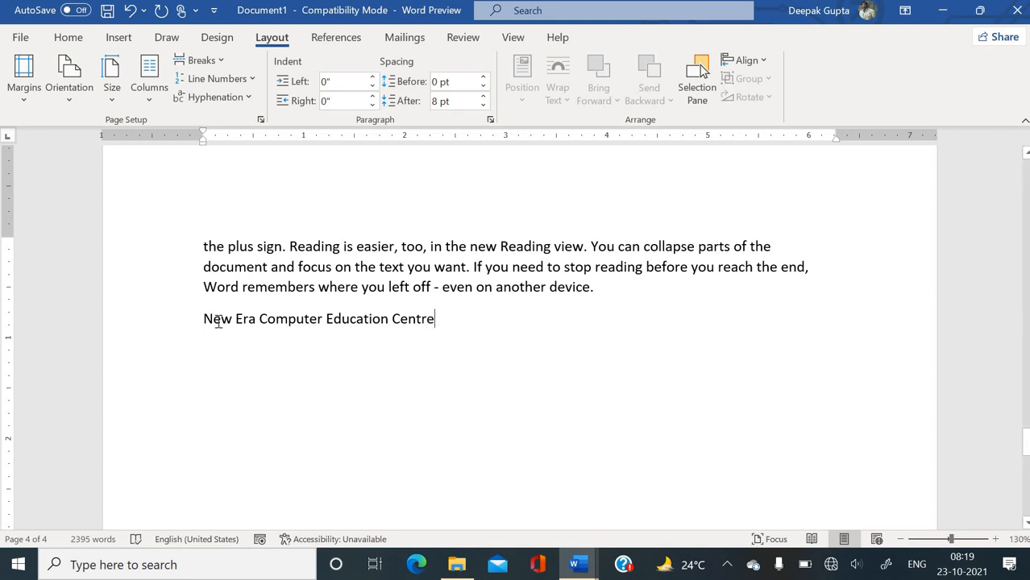
- Format the line "New Era Computer Education Centre" in the standard purple font color and bold
{"action": "left_click_drag", "start_coordinate": [204, 320], "coordinate": [436, 319]}
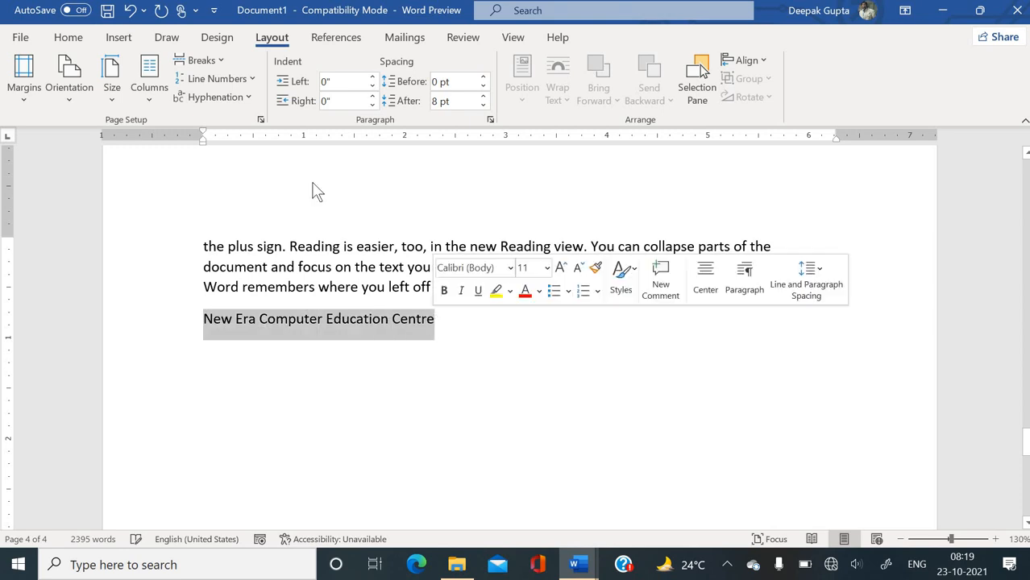
{"action": "left_click", "coordinate": [68, 40]}
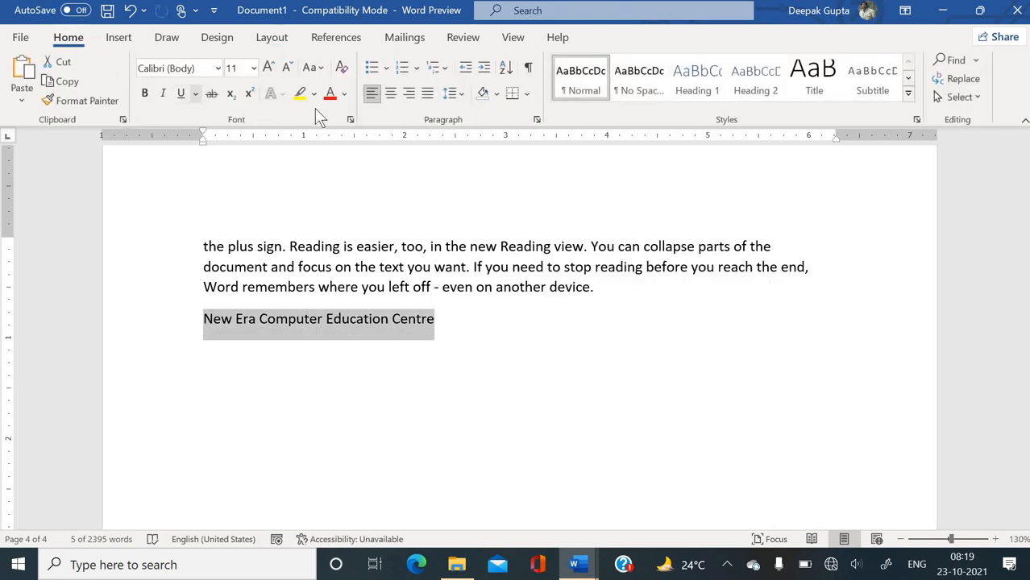
{"action": "left_click", "coordinate": [343, 95]}
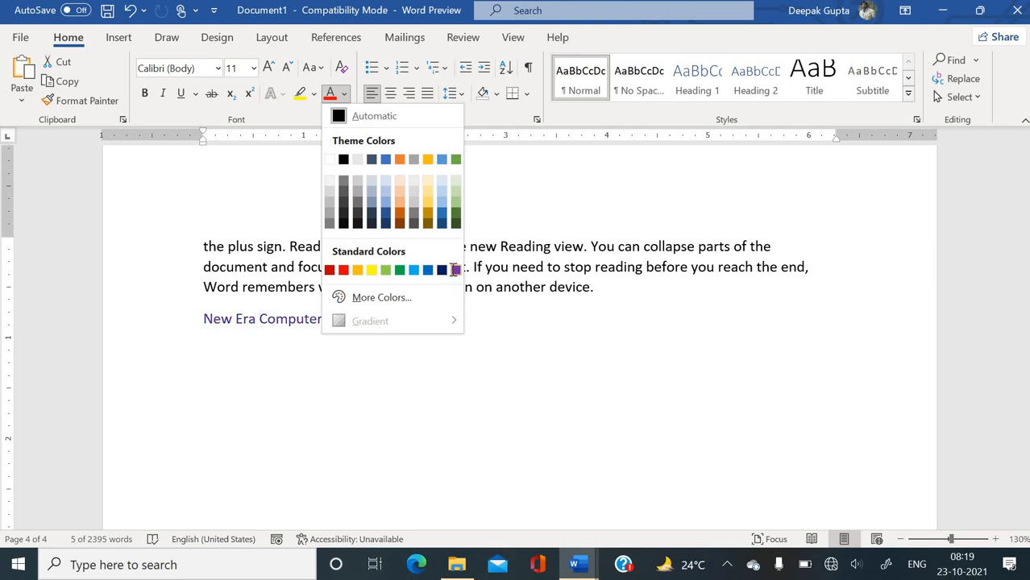
{"action": "left_click", "coordinate": [455, 270]}
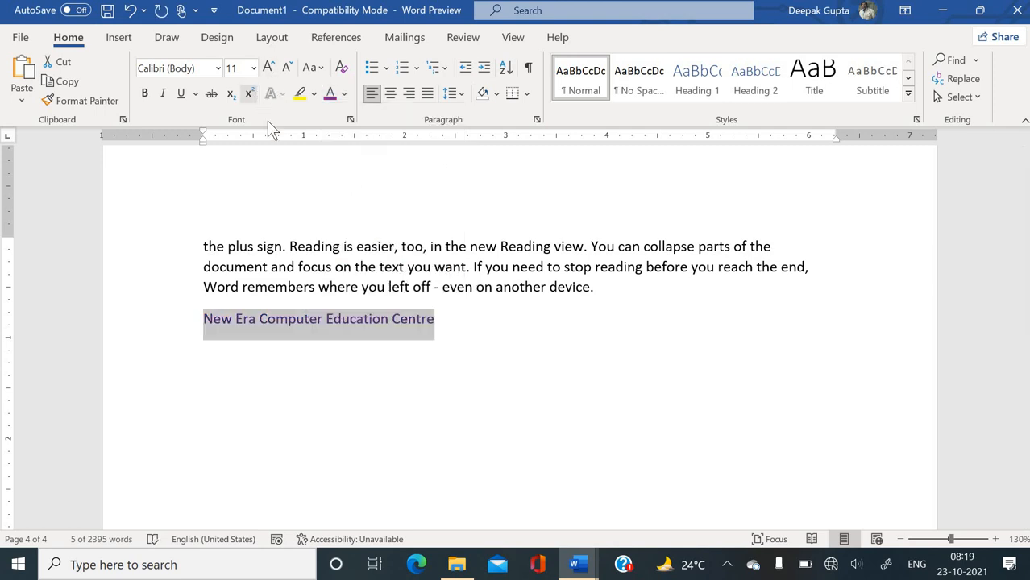
{"action": "left_click", "coordinate": [144, 94]}
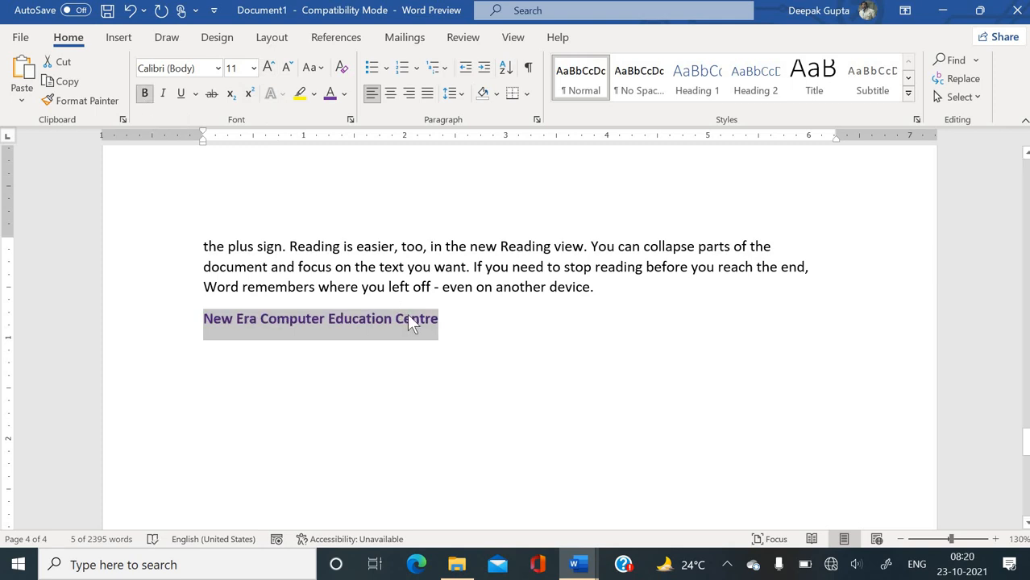
- Start saving the formatted line to the Quick Part gallery and shorten the building block's name to "New Era"
{"action": "left_click", "coordinate": [118, 37]}
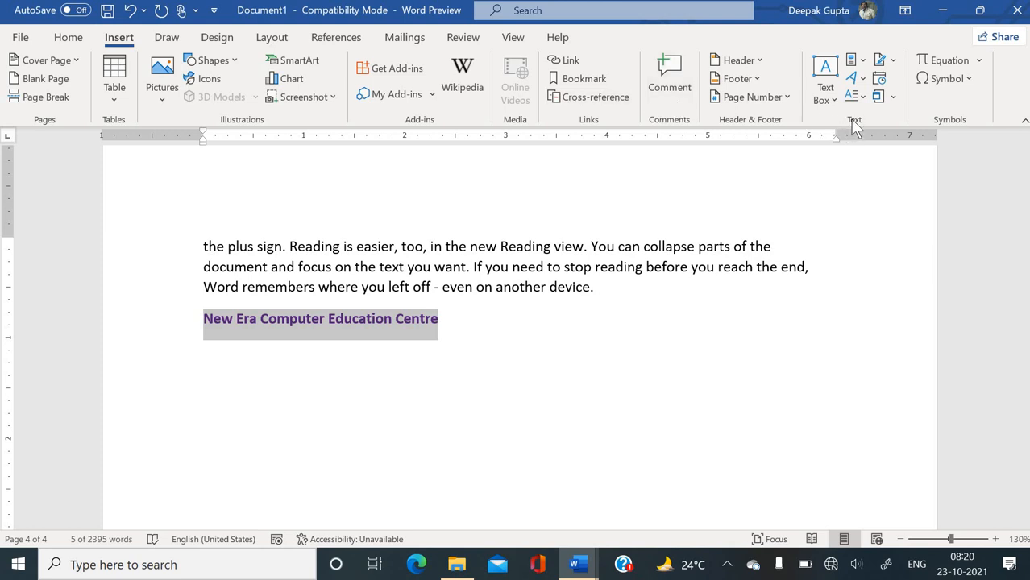
{"action": "left_click", "coordinate": [861, 62]}
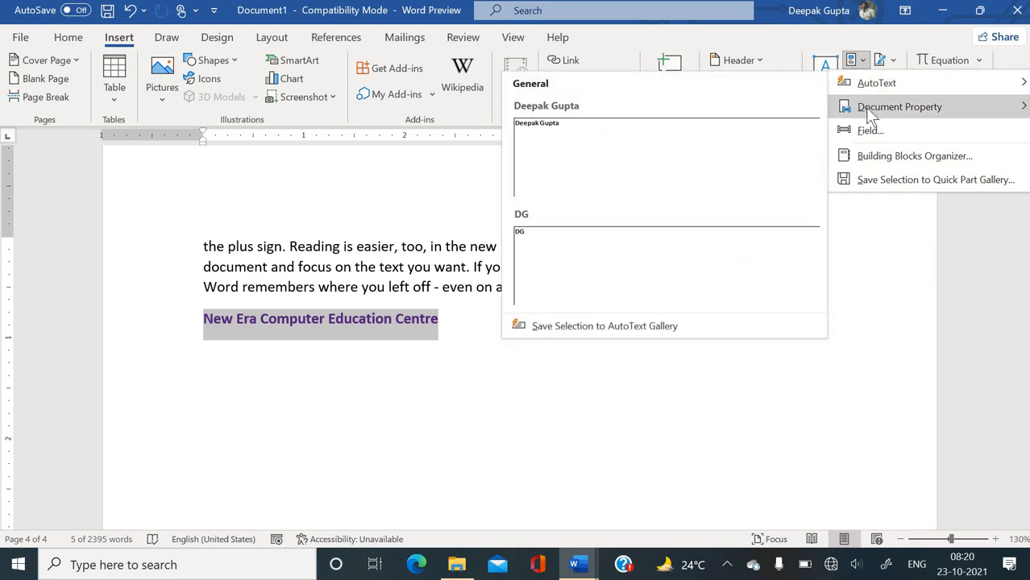
{"action": "mouse_move", "coordinate": [868, 112]}
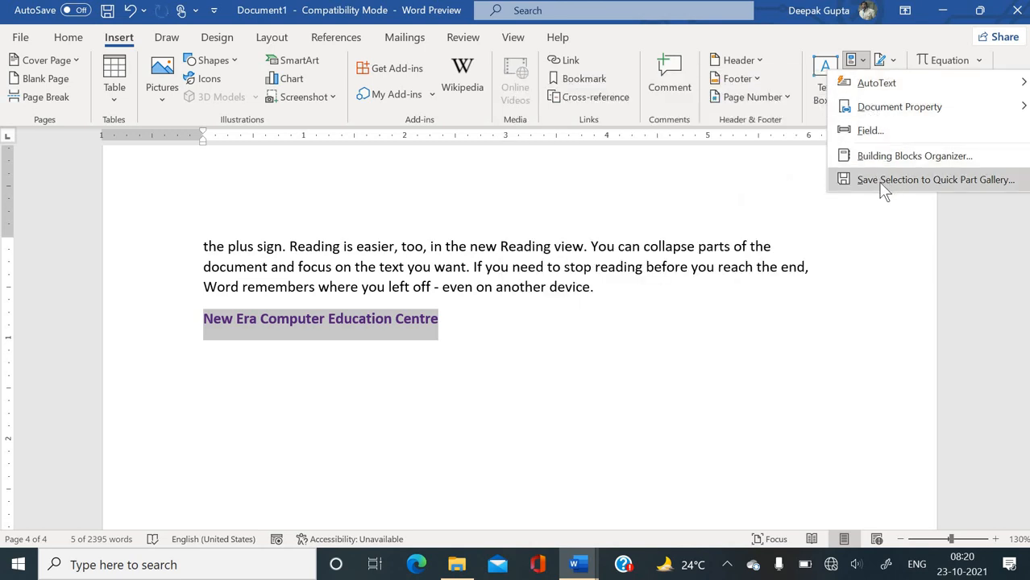
{"action": "left_click", "coordinate": [945, 179]}
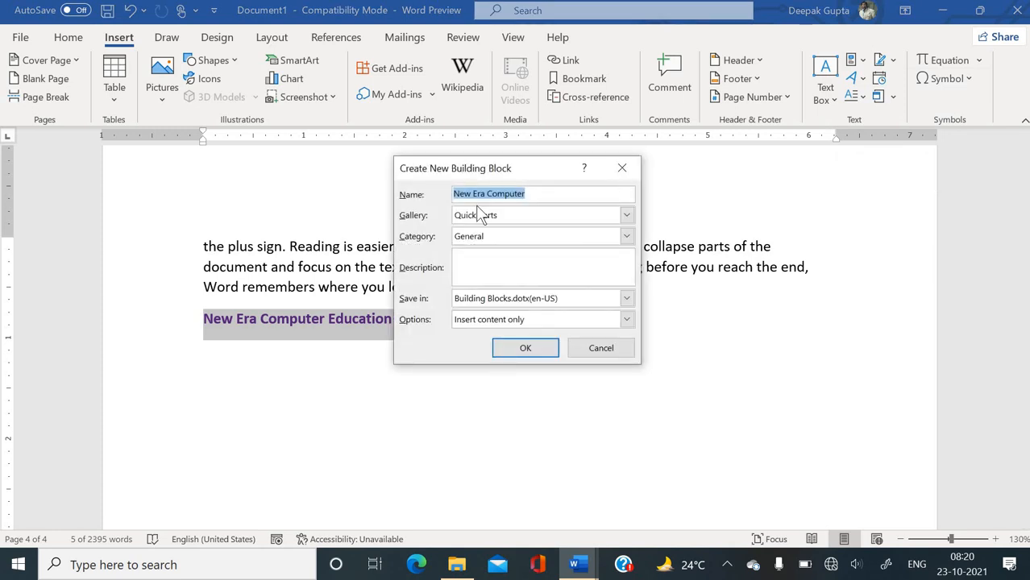
{"action": "left_click", "coordinate": [528, 195]}
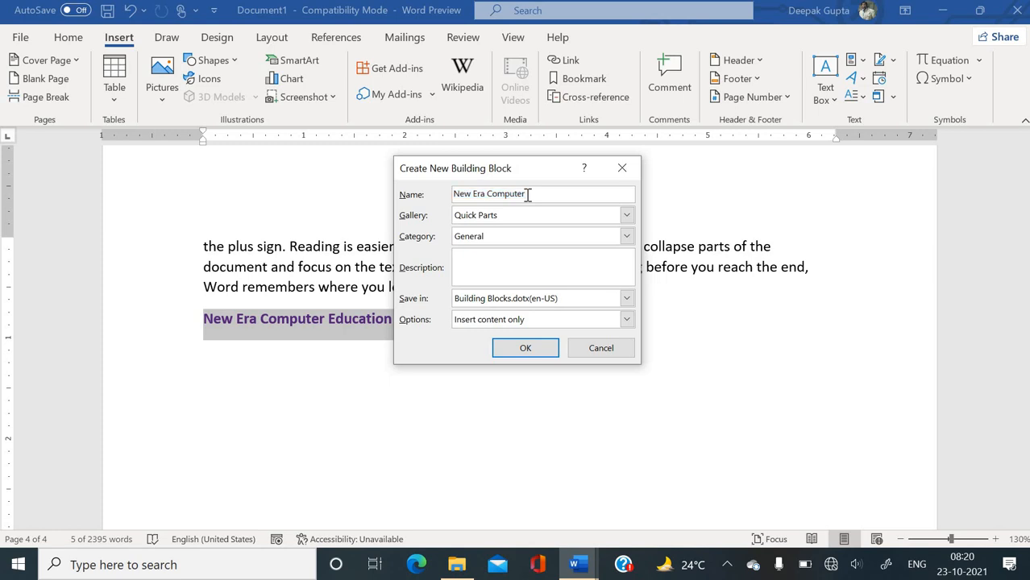
{"action": "key", "text": "BackSpace"}
{"action": "key", "text": "BackSpace"}
{"action": "key", "text": "BackSpace"}
{"action": "key", "text": "BackSpace"}
{"action": "key", "text": "BackSpace"}
{"action": "key", "text": "BackSpace"}
{"action": "key", "text": "BackSpace"}
{"action": "key", "text": "BackSpace"}
{"action": "key", "text": "BackSpace"}
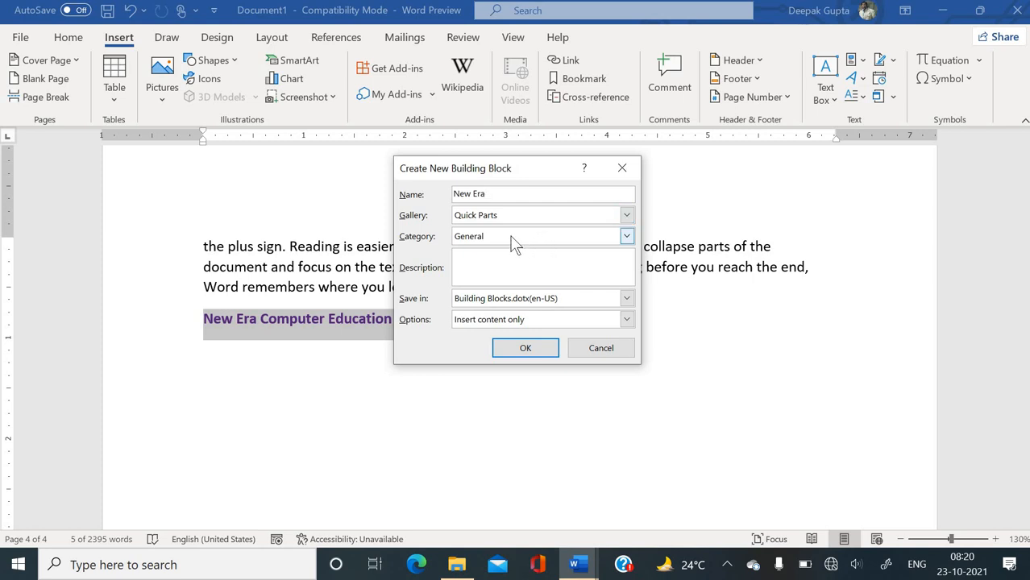
- Create the building block in the Quick Parts gallery with category General and the option Insert content only
{"action": "left_click", "coordinate": [494, 217]}
{"action": "left_click", "coordinate": [491, 220]}
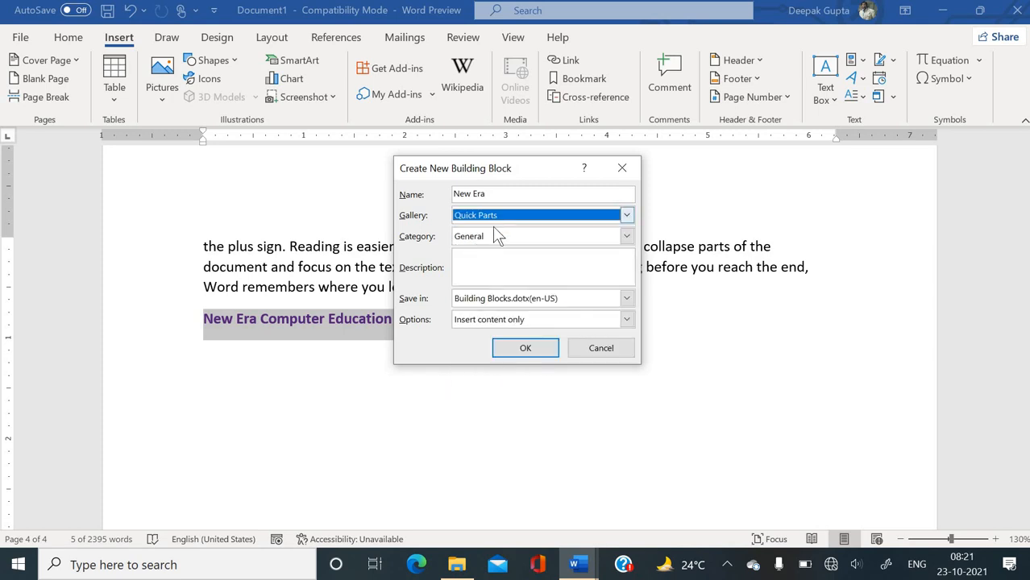
{"action": "left_click", "coordinate": [496, 236]}
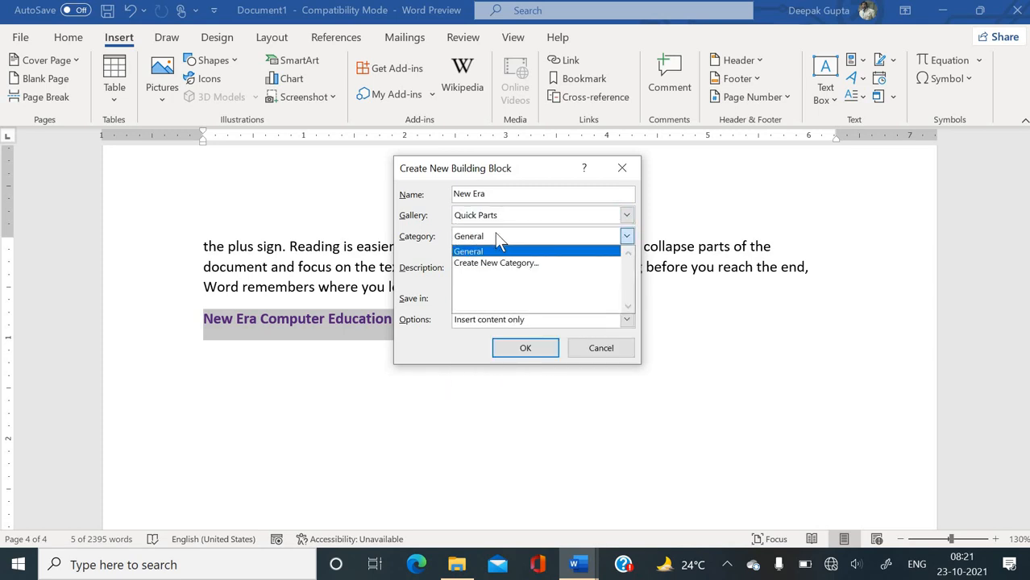
{"action": "left_click", "coordinate": [492, 251]}
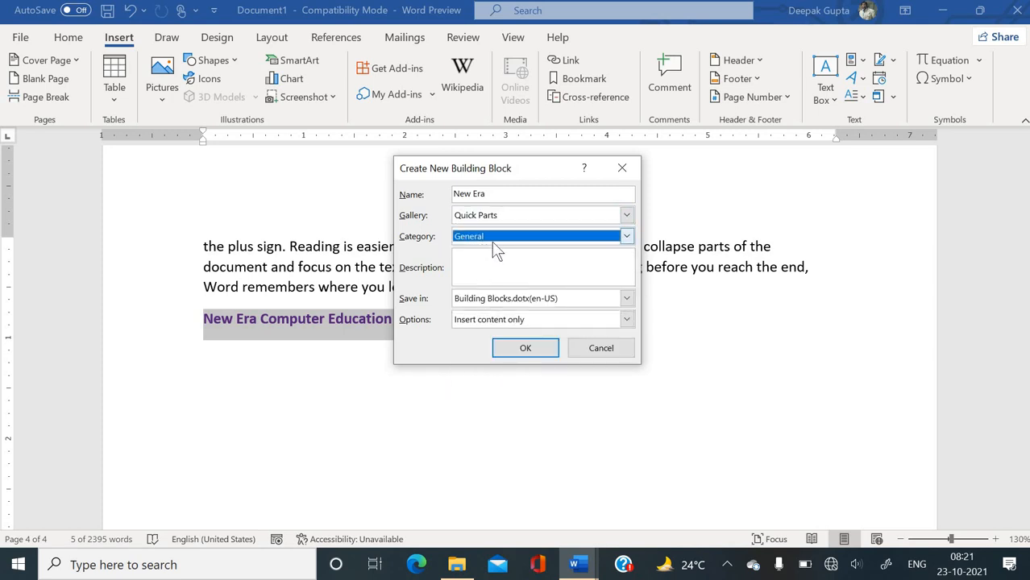
{"action": "left_click", "coordinate": [493, 239]}
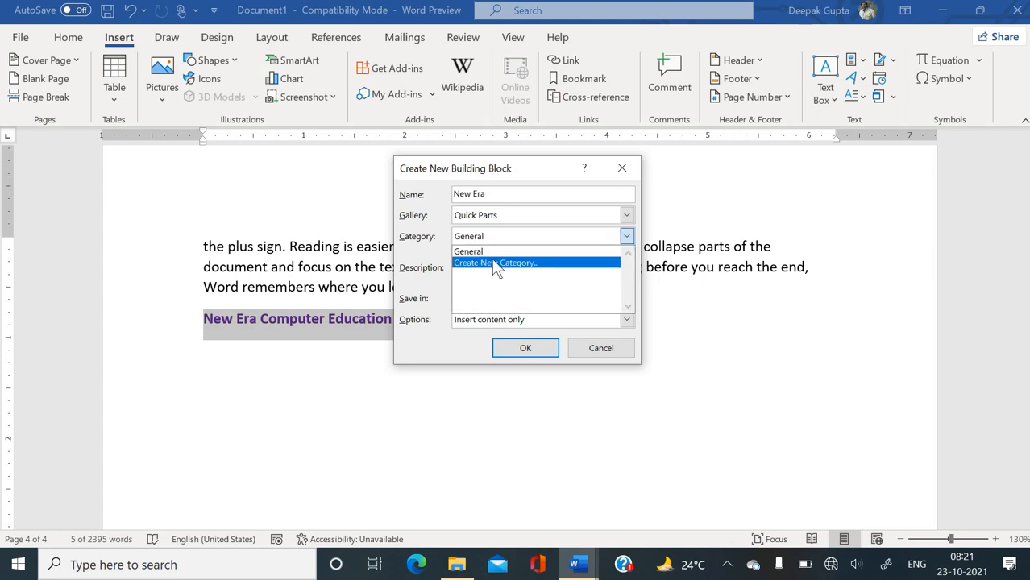
{"action": "left_click", "coordinate": [493, 251]}
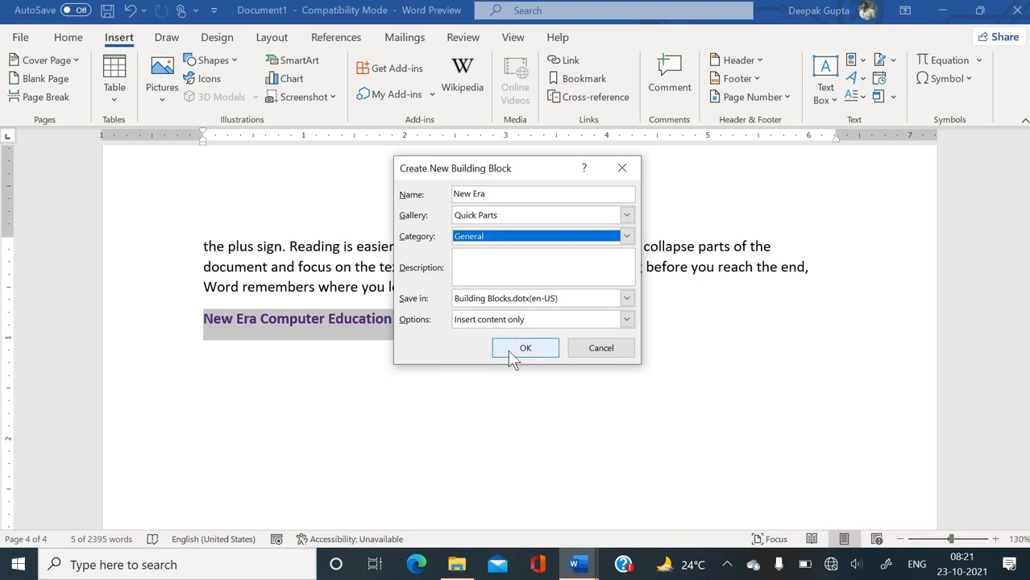
{"action": "left_click", "coordinate": [522, 323]}
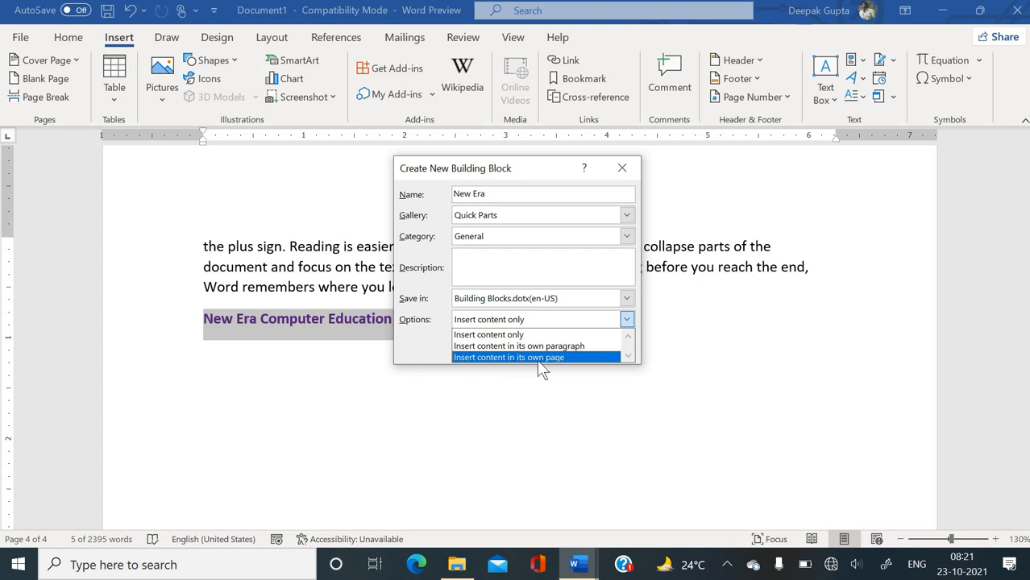
{"action": "left_click", "coordinate": [489, 334]}
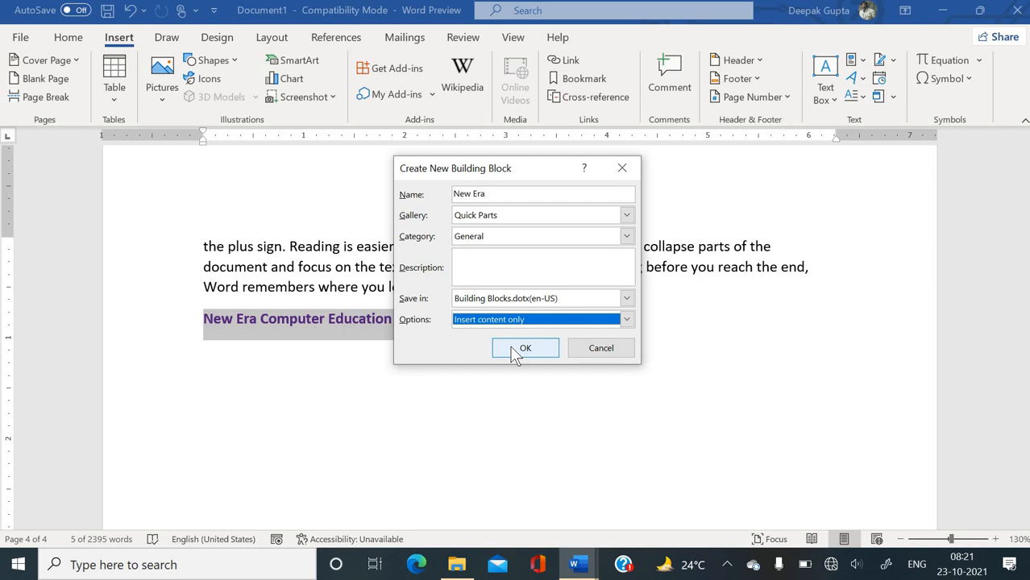
{"action": "left_click", "coordinate": [519, 349]}
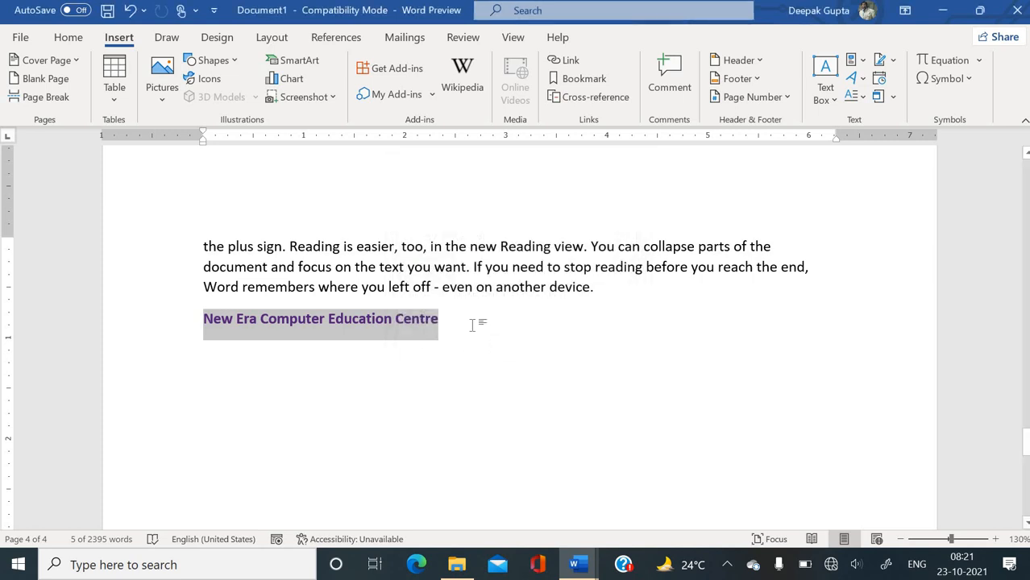
- Below the purple line, enter "The centre which is a true knowledge of computer education is" and finish it with the New Era building block
{"action": "left_click", "coordinate": [473, 324]}
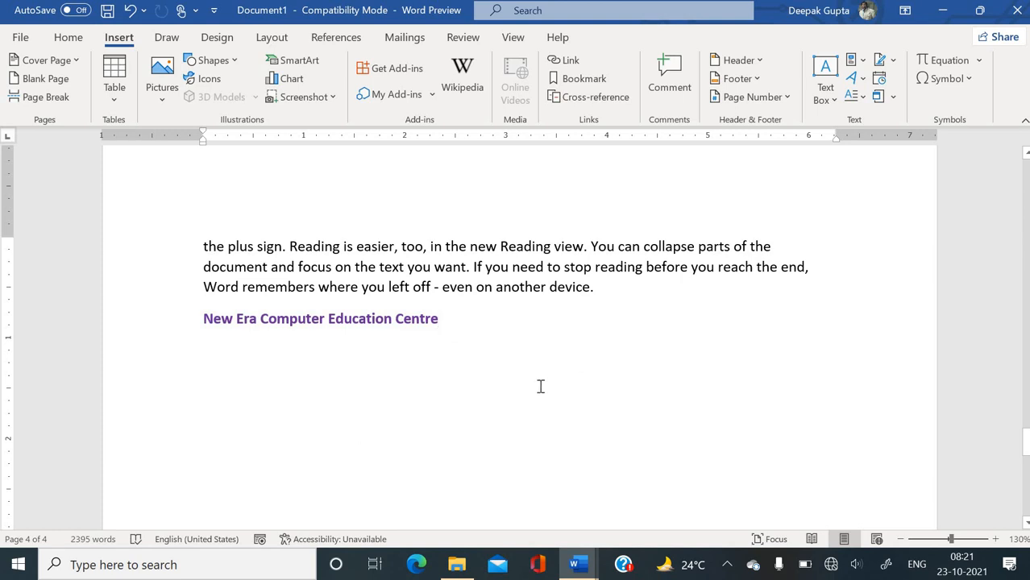
{"action": "key", "text": "Return"}
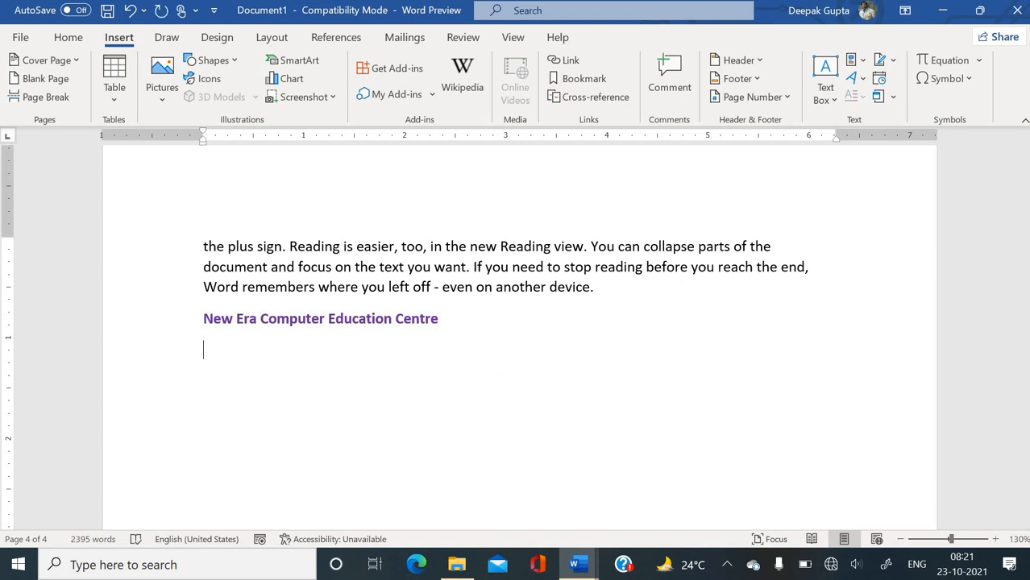
{"action": "type", "text": "th"}
{"action": "key", "text": "BackSpace"}
{"action": "key", "text": "BackSpace"}
{"action": "type", "text": "The centre"}
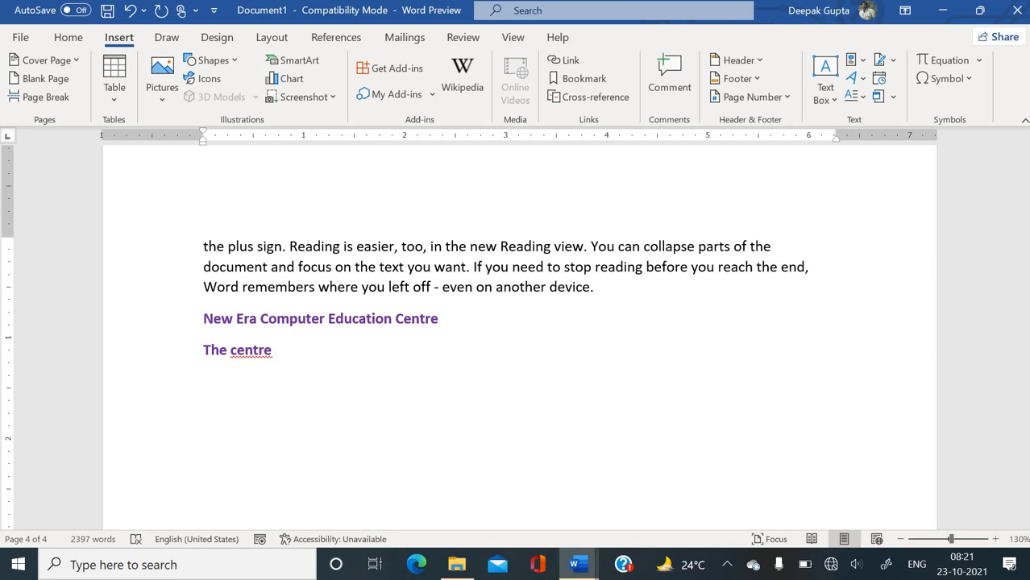
{"action": "type", "text": " which is"}
{"action": "type", "text": "a"}
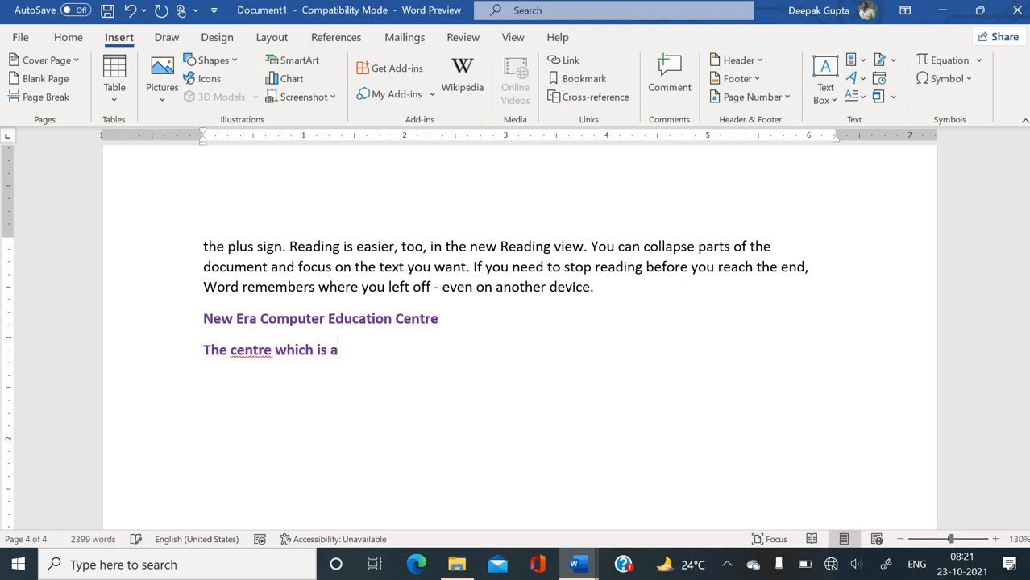
{"action": "key", "text": "BackSpace"}
{"action": "type", "text": "a true knowledg"}
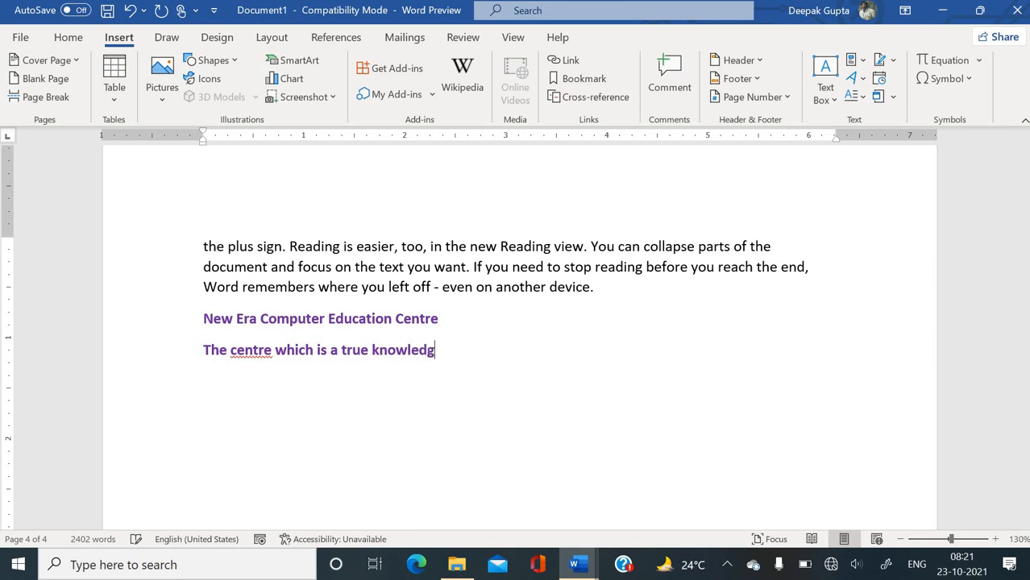
{"action": "type", "text": "e of computer e"}
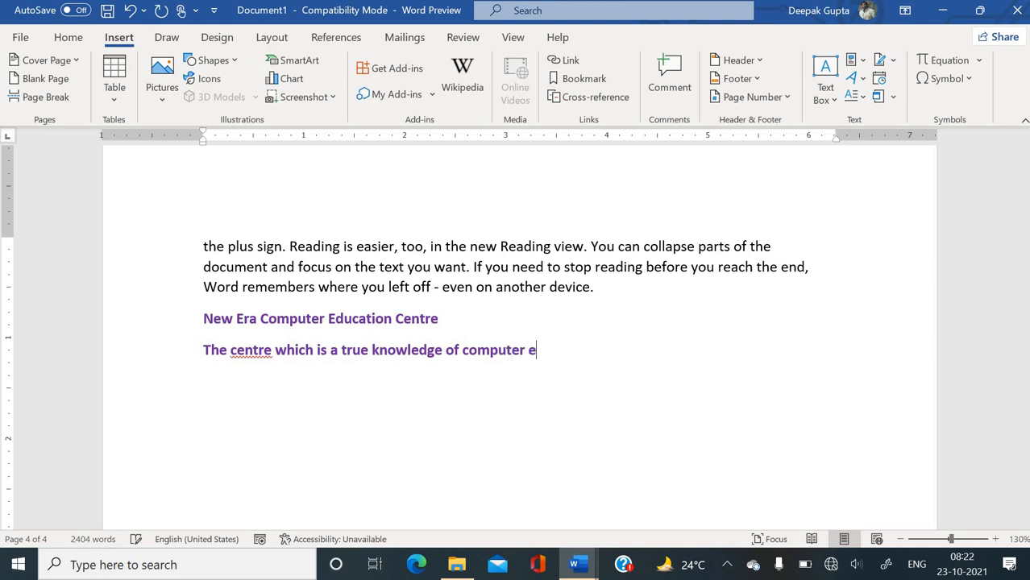
{"action": "type", "text": "ducation "}
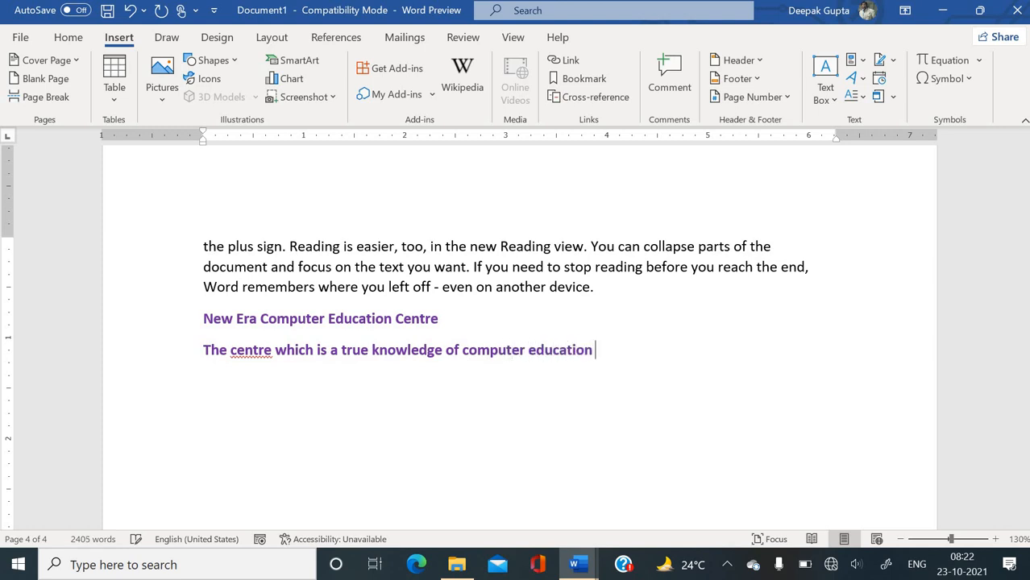
{"action": "type", "text": "is new era"}
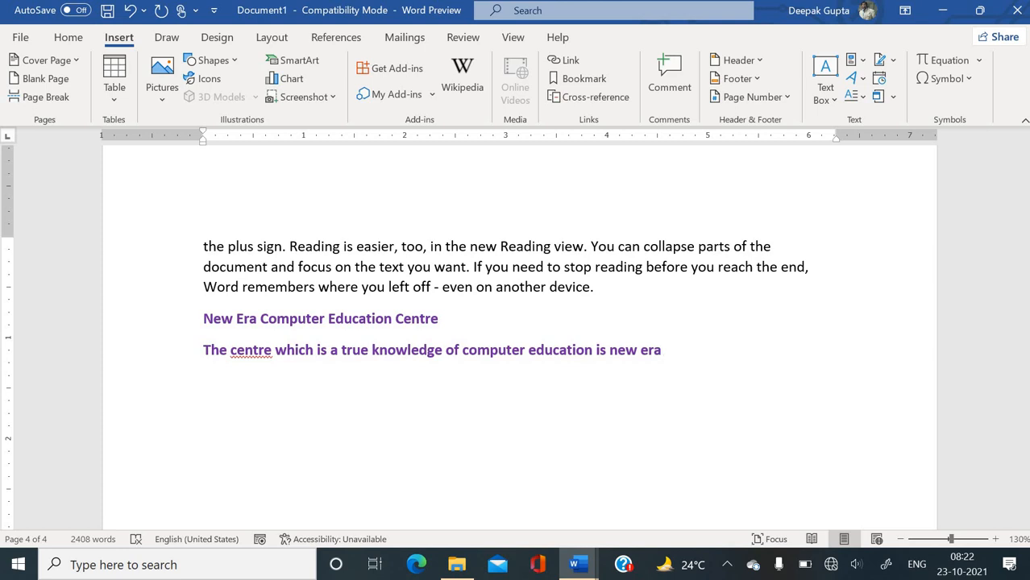
{"action": "key", "text": "F3"}
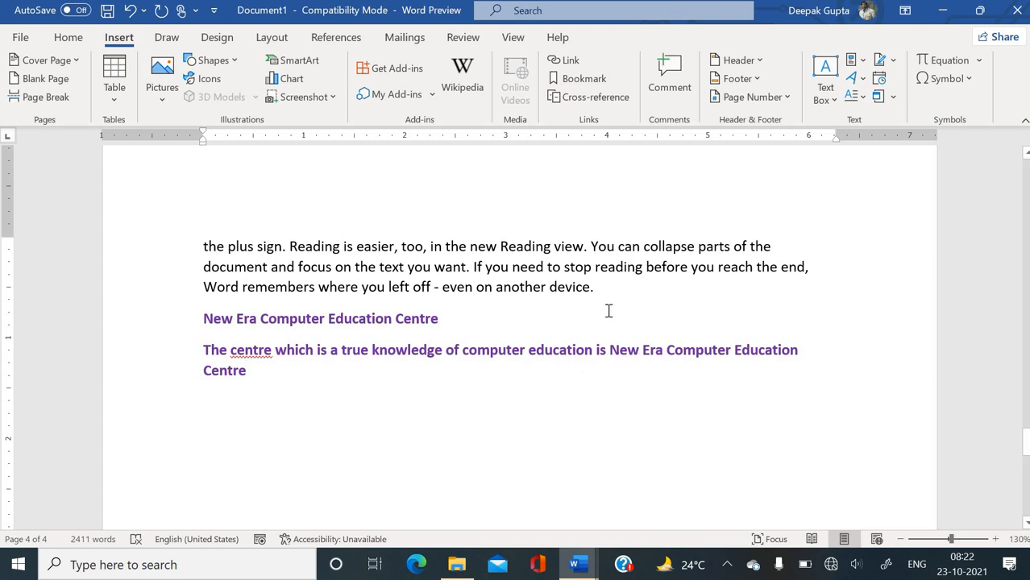
- Start a new paragraph at the end of page 3, before the sentence "To change the way a picture fits in your document"
{"action": "scroll", "coordinate": [577, 294], "scroll_direction": "up", "scroll_amount": 5}
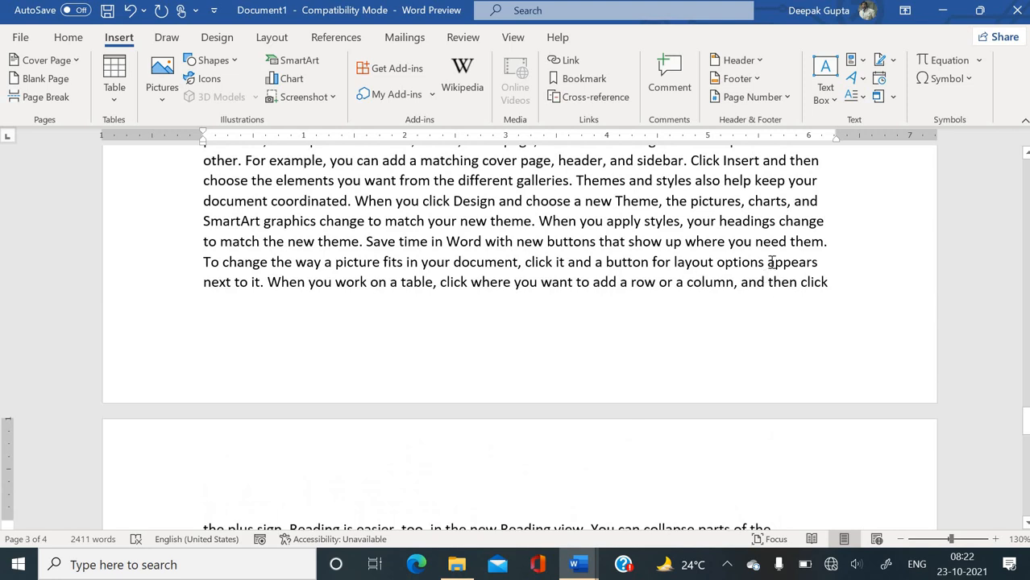
{"action": "left_click", "coordinate": [832, 244]}
{"action": "key", "text": "Return"}
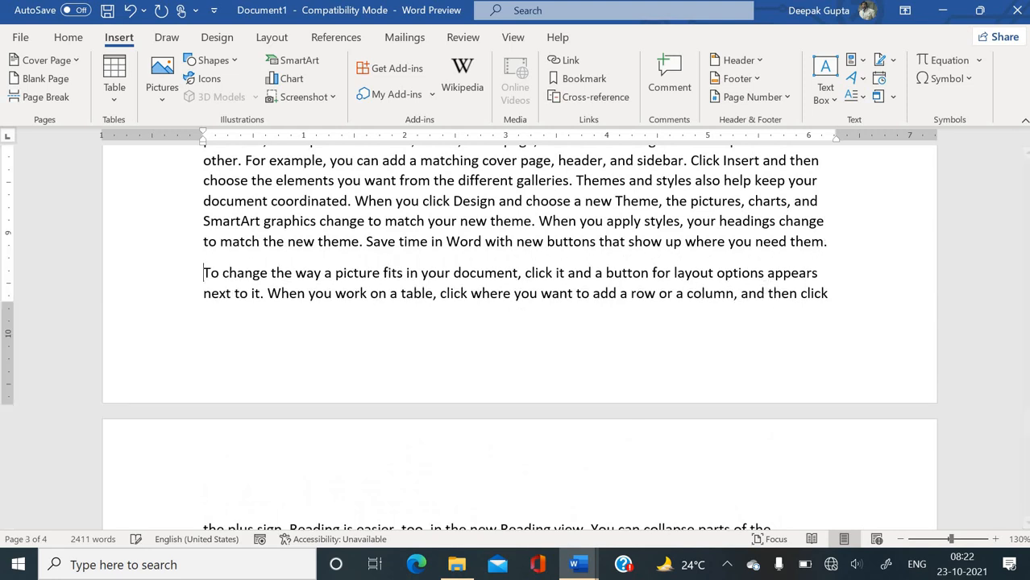
- Try to expand "new era" into the building block directly in front of the new paragraph's first word, and clear the trial text
{"action": "type", "text": "new "}
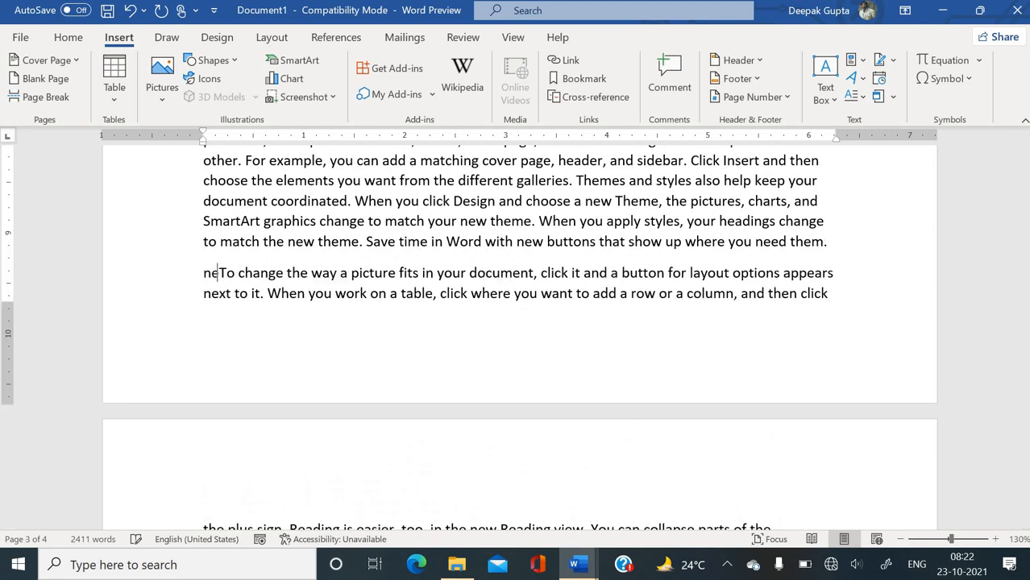
{"action": "type", "text": "era"}
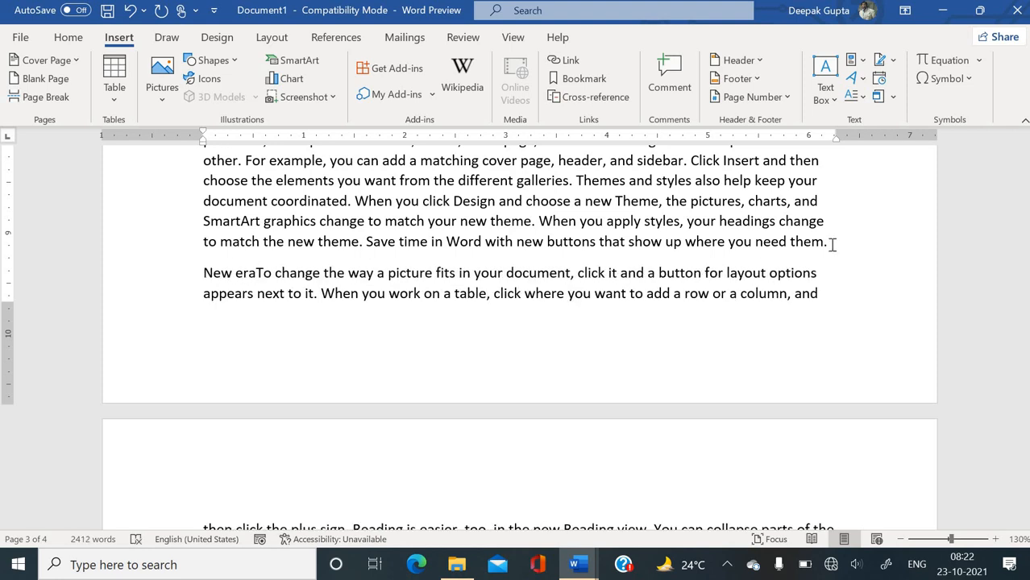
{"action": "key", "text": "shift+F3"}
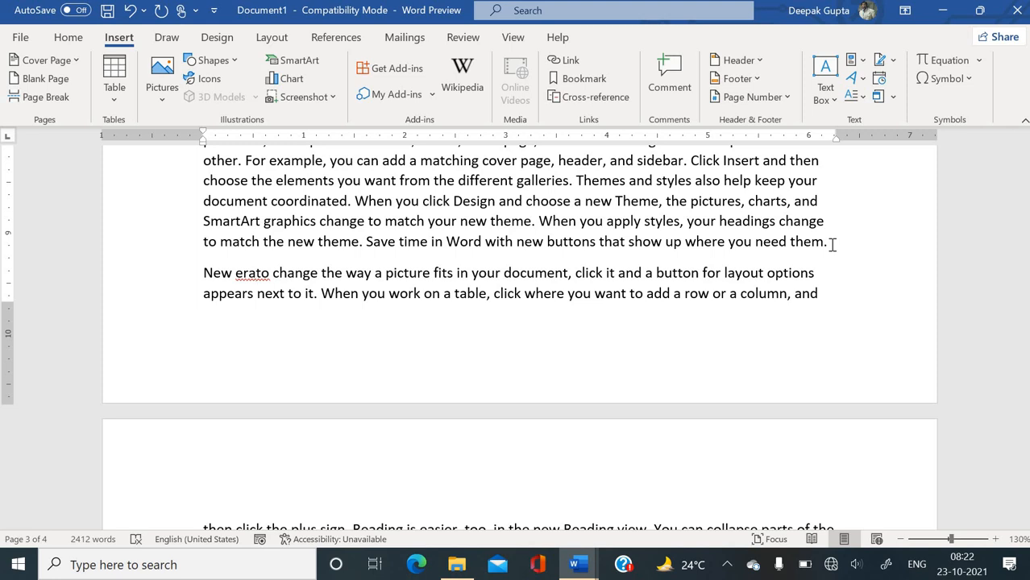
{"action": "key", "text": "F3"}
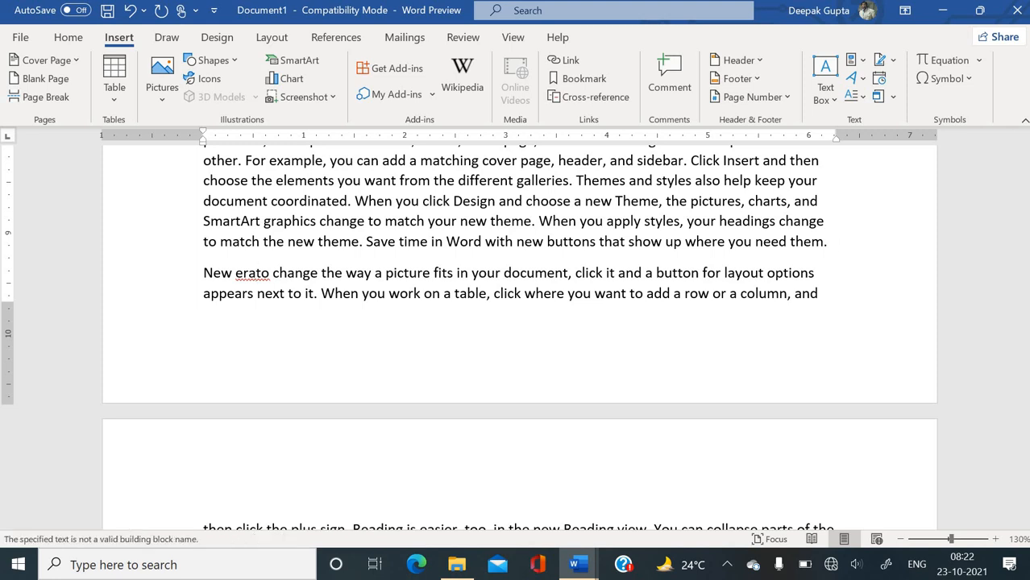
{"action": "key", "text": "BackSpace"}
{"action": "key", "text": "BackSpace"}
{"action": "key", "text": "BackSpace"}
{"action": "key", "text": "BackSpace"}
{"action": "key", "text": "BackSpace"}
{"action": "key", "text": "BackSpace"}
{"action": "key", "text": "BackSpace"}
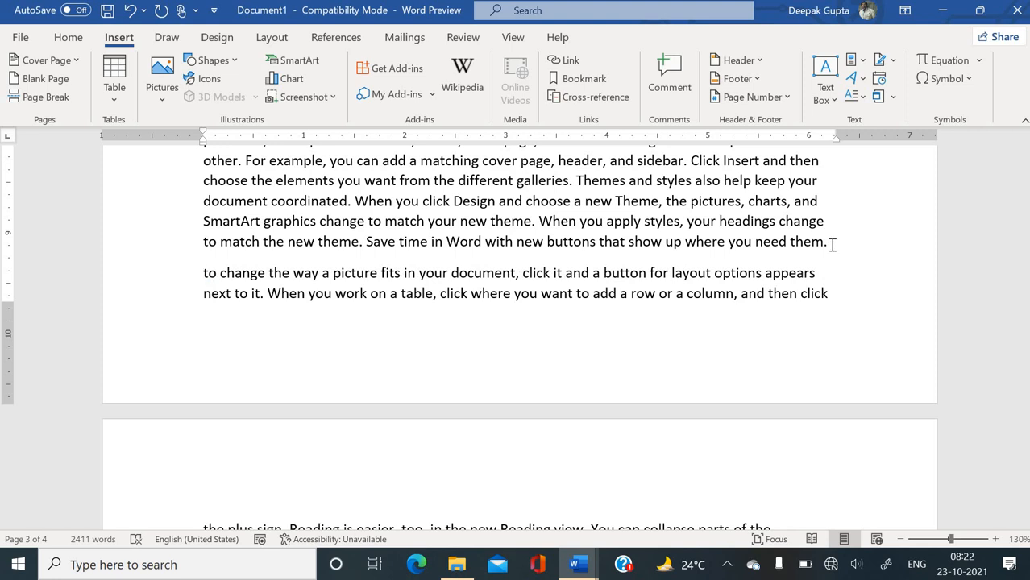
{"action": "type", "text": "new E"}
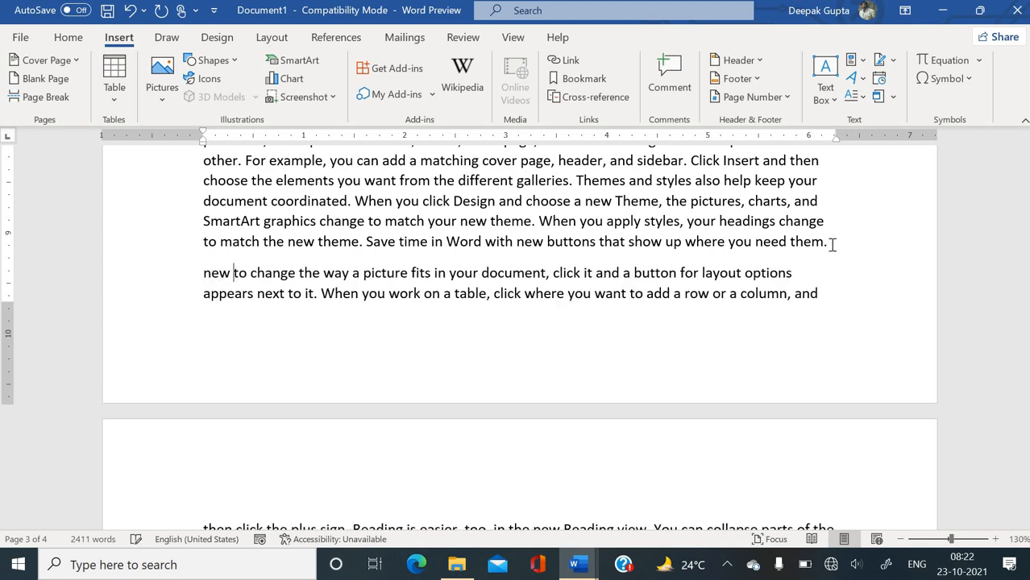
{"action": "type", "text": "ra"}
{"action": "key", "text": "BackSpace"}
{"action": "key", "text": "BackSpace"}
{"action": "key", "text": "BackSpace"}
{"action": "key", "text": "BackSpace"}
{"action": "key", "text": "BackSpace"}
{"action": "key", "text": "BackSpace"}
{"action": "key", "text": "BackSpace"}
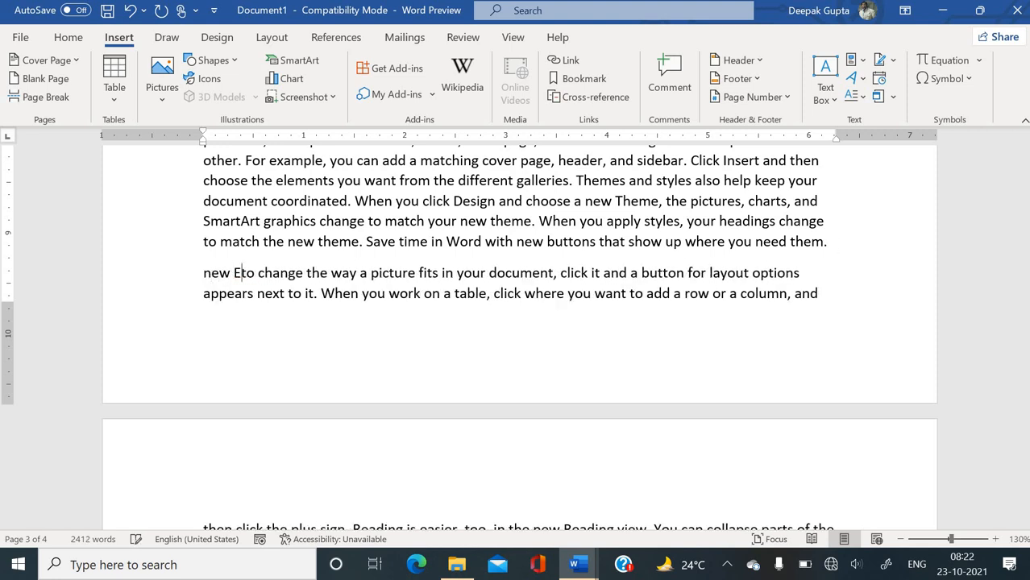
- Insert the New Era building block by its name at the start of the new paragraph, separated from the following text by a space
{"action": "type", "text": "New"}
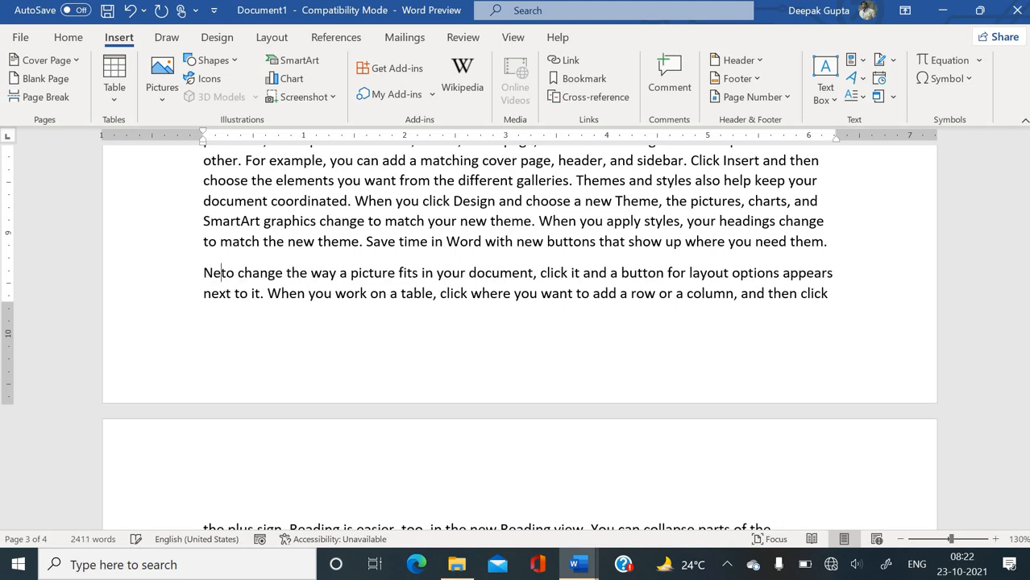
{"action": "type", "text": "a"}
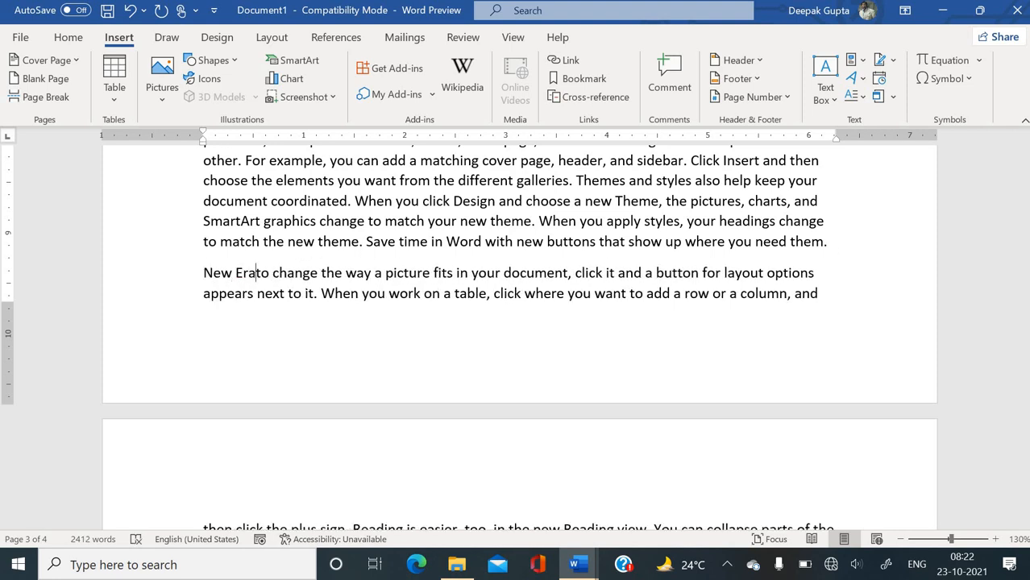
{"action": "key", "text": "F3"}
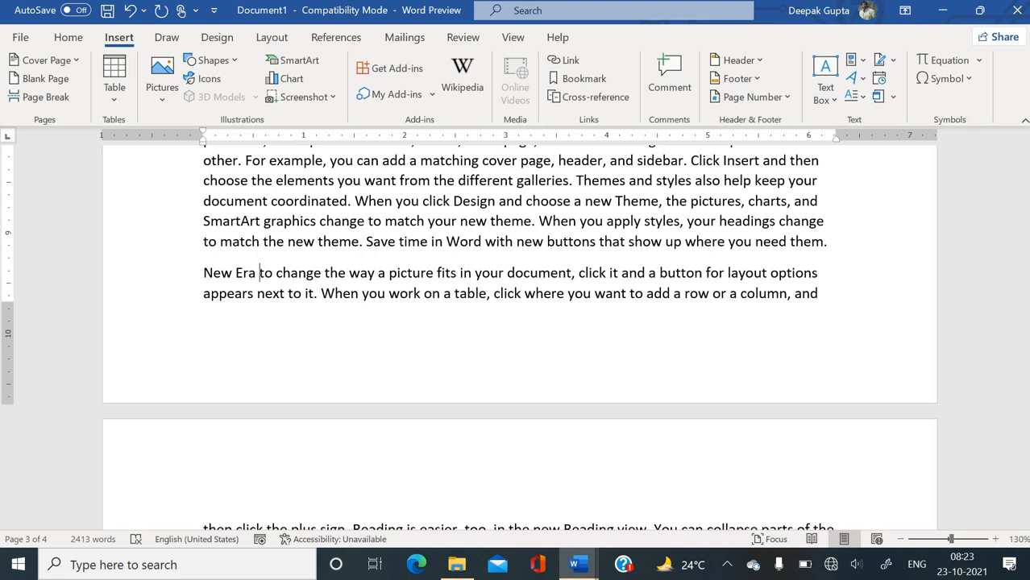
{"action": "key", "text": "F3"}
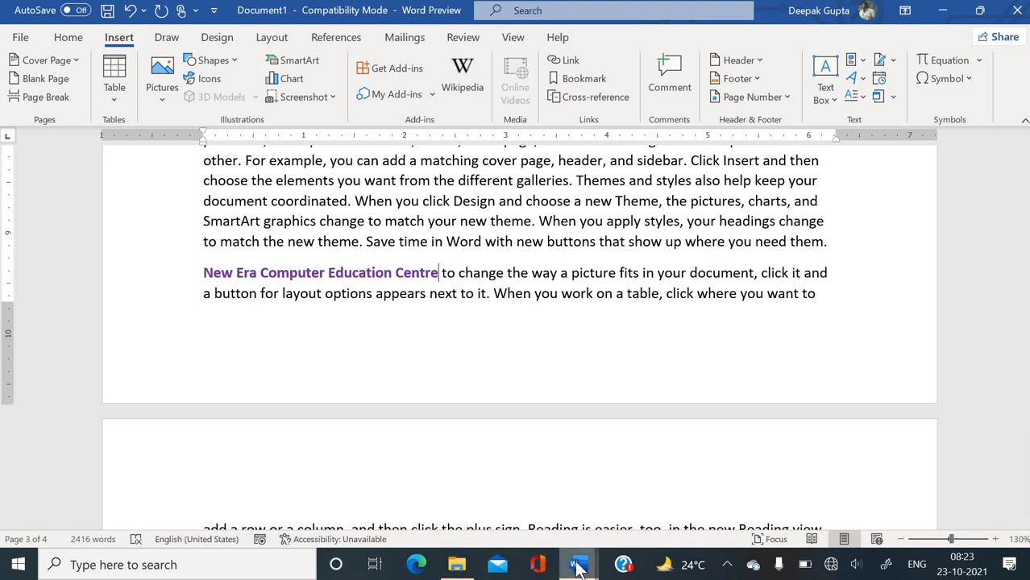
- Switch to Word theory.docx and examine the notes on inserting a building block and the section "How to delete building block"
{"action": "mouse_move", "coordinate": [577, 567]}
{"action": "left_click", "coordinate": [557, 509]}
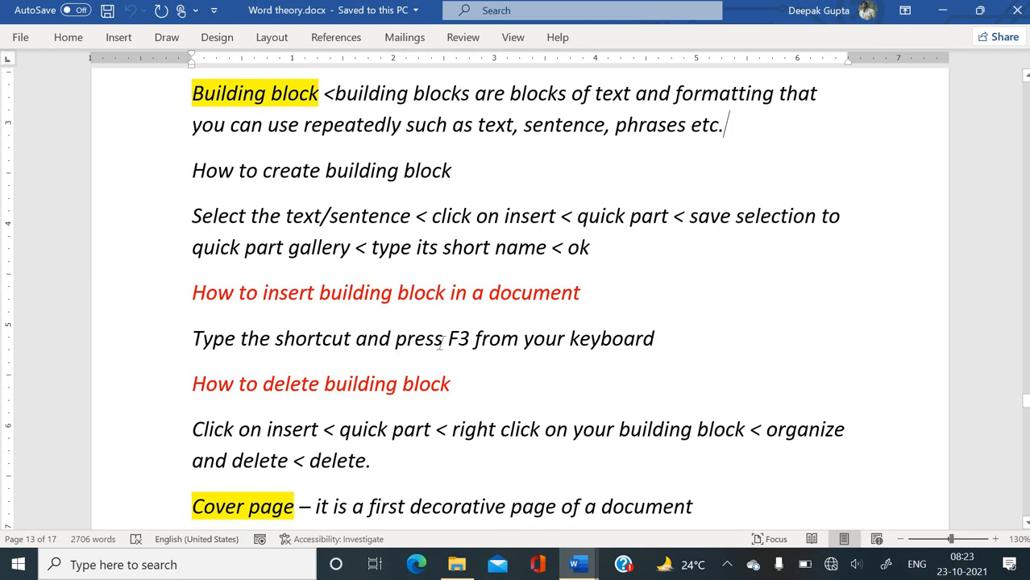
{"action": "left_click", "coordinate": [576, 348]}
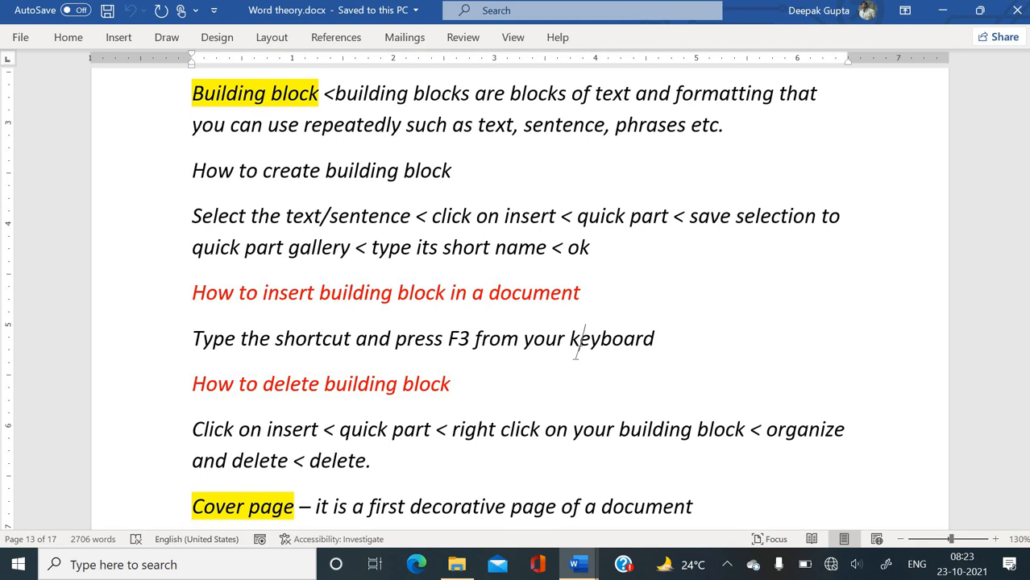
{"action": "scroll", "coordinate": [432, 394], "scroll_direction": "down", "scroll_amount": 3}
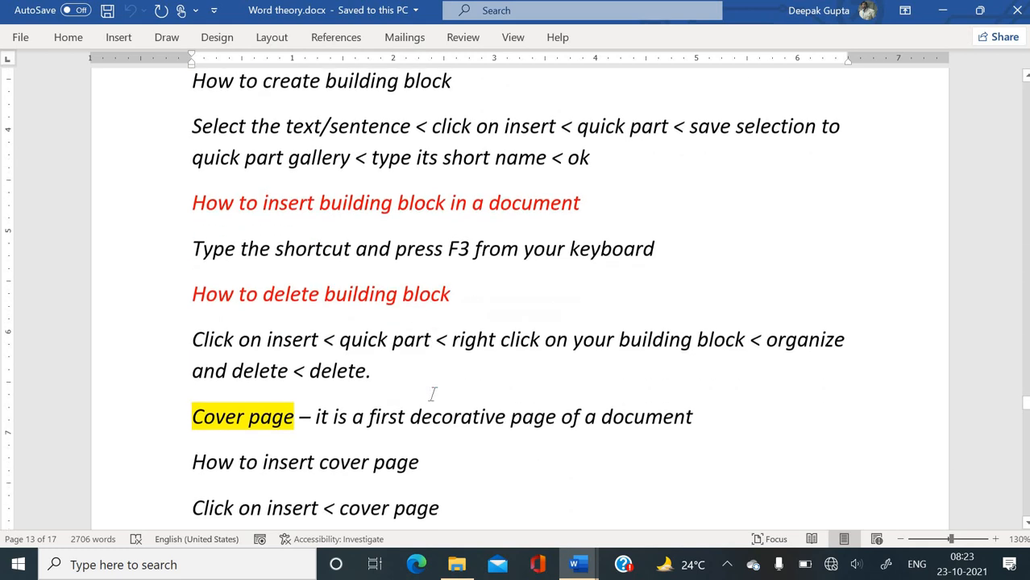
{"action": "scroll", "coordinate": [440, 281], "scroll_direction": "down", "scroll_amount": 2}
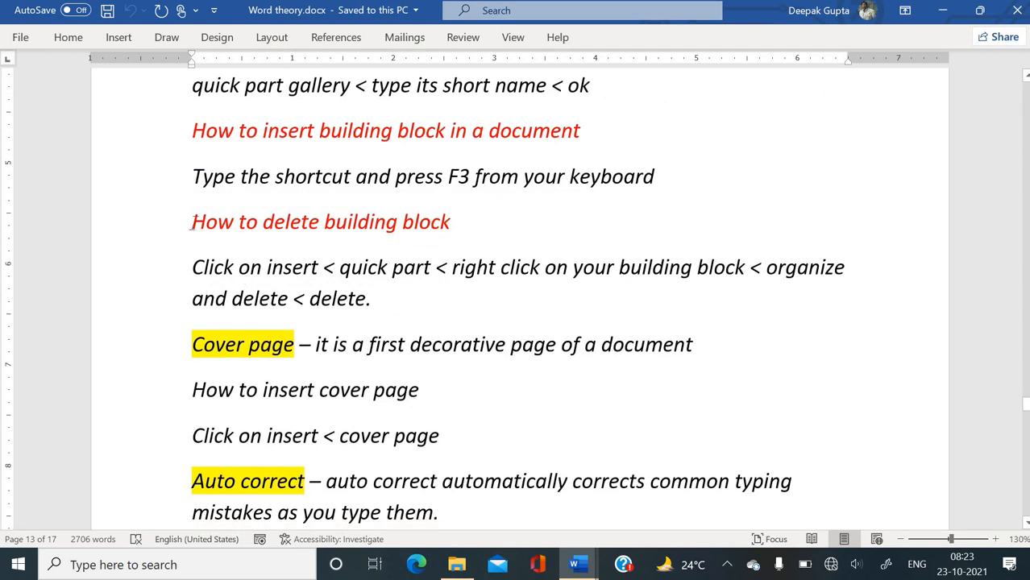
{"action": "left_click_drag", "start_coordinate": [192, 224], "coordinate": [435, 219]}
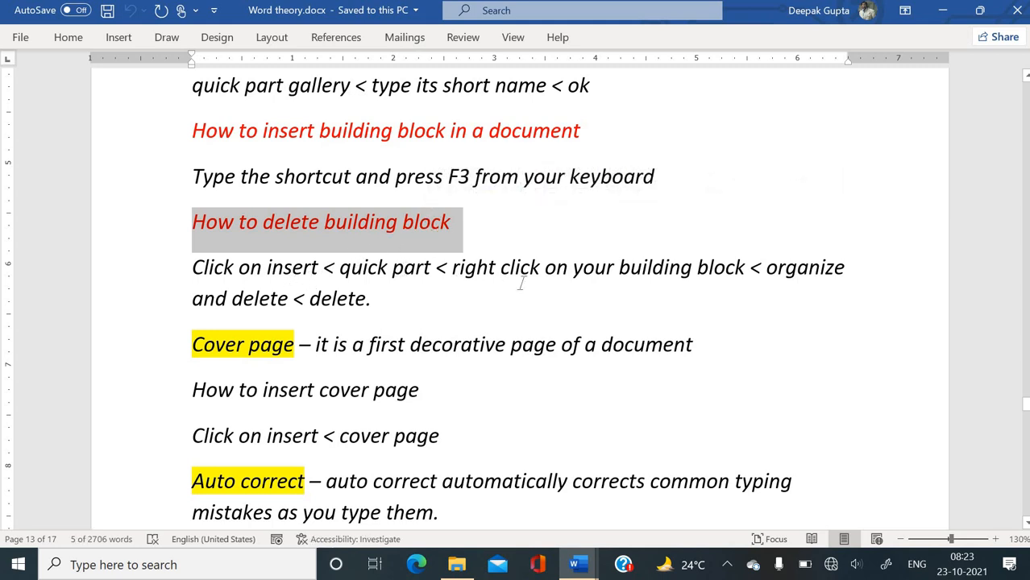
- Return to Document1 and delete the New Era building block in the Building Blocks Organizer, closing the organizer when done
{"action": "left_click", "coordinate": [577, 565]}
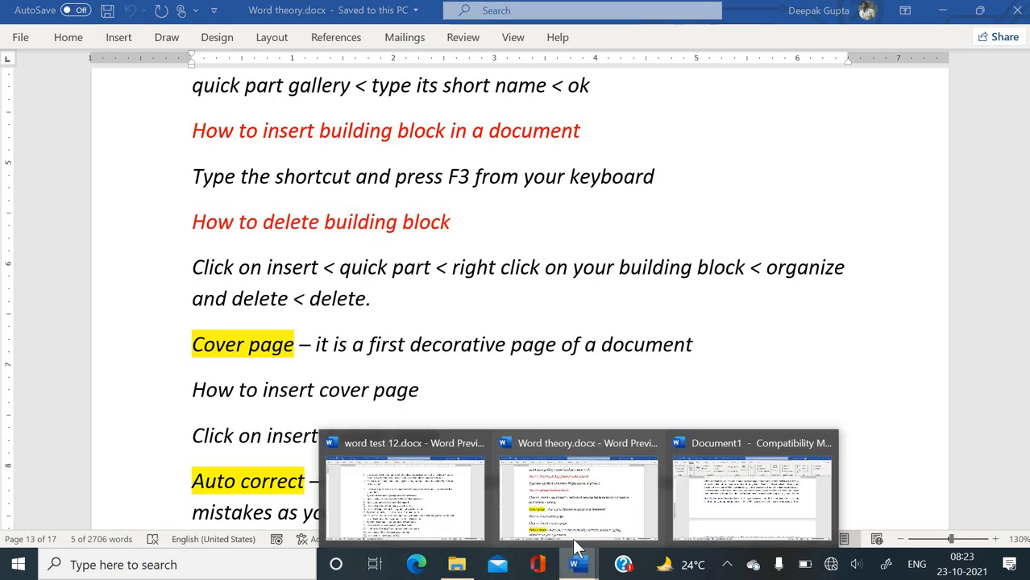
{"action": "left_click", "coordinate": [681, 502]}
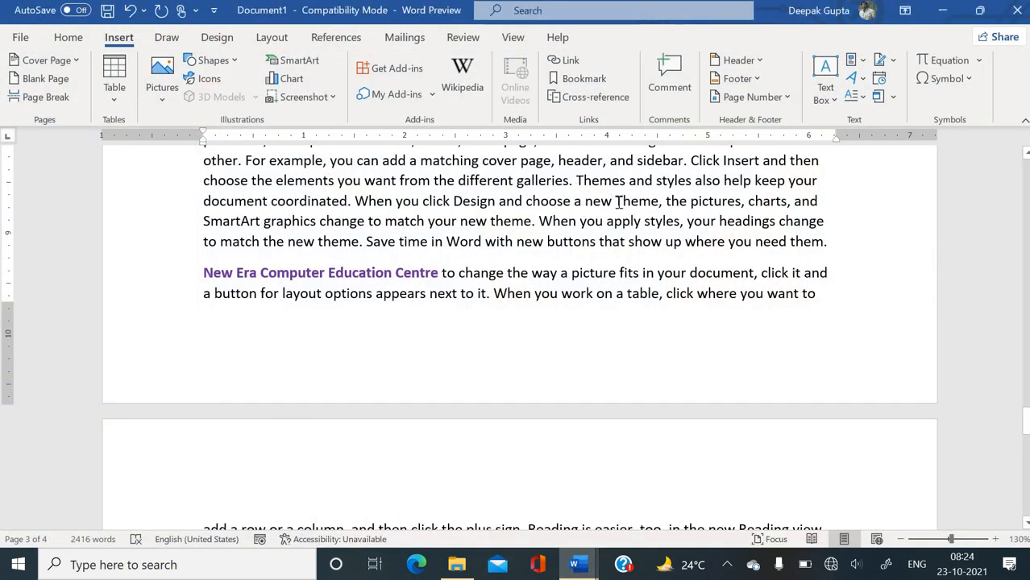
{"action": "left_click", "coordinate": [859, 64]}
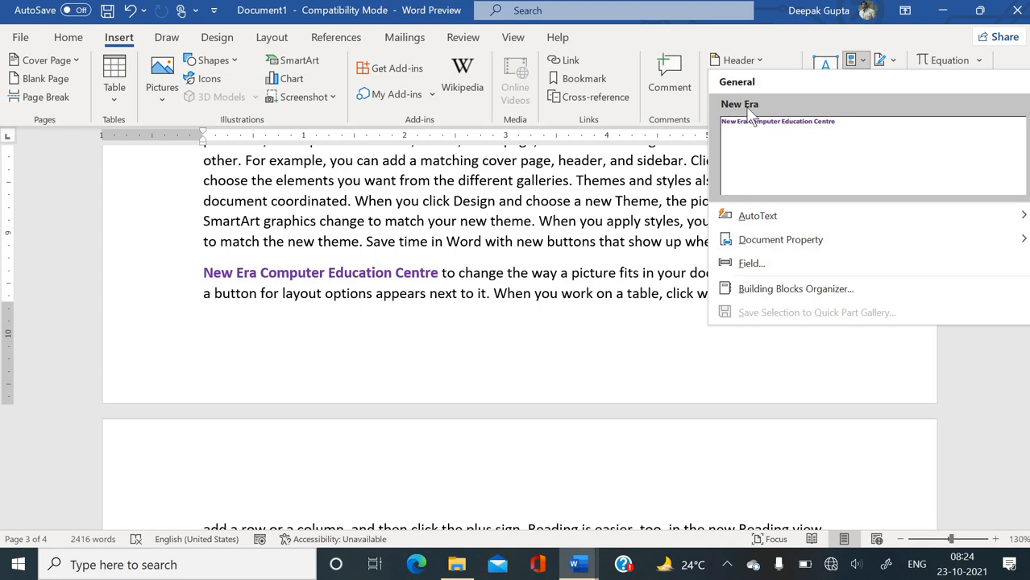
{"action": "right_click", "coordinate": [773, 167]}
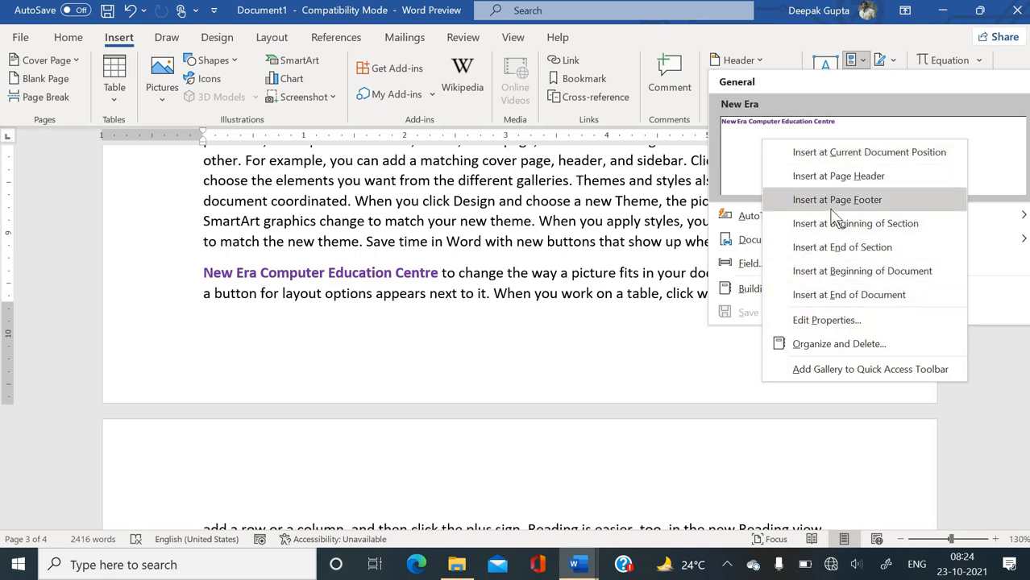
{"action": "left_click", "coordinate": [849, 342]}
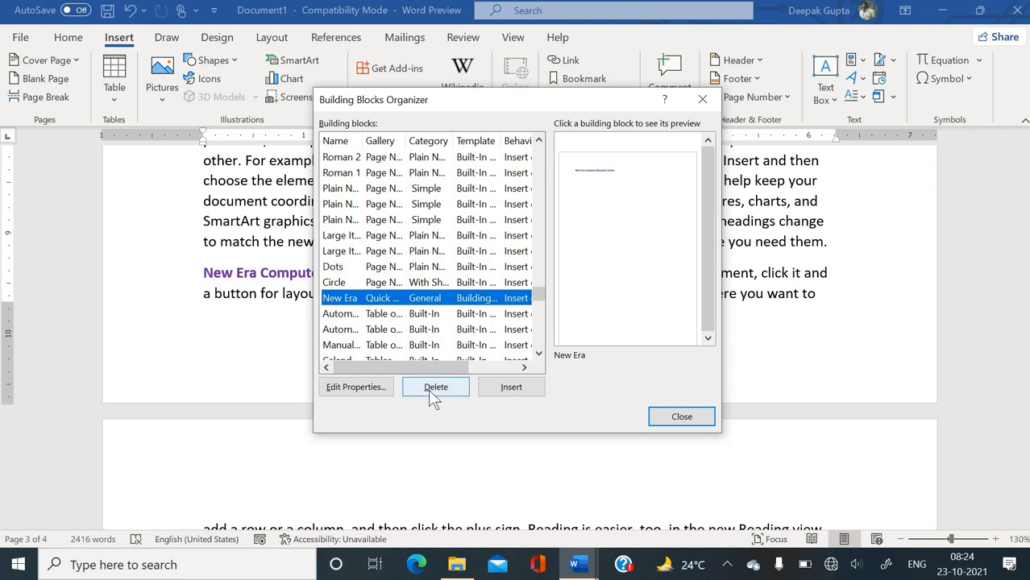
{"action": "left_click", "coordinate": [431, 393]}
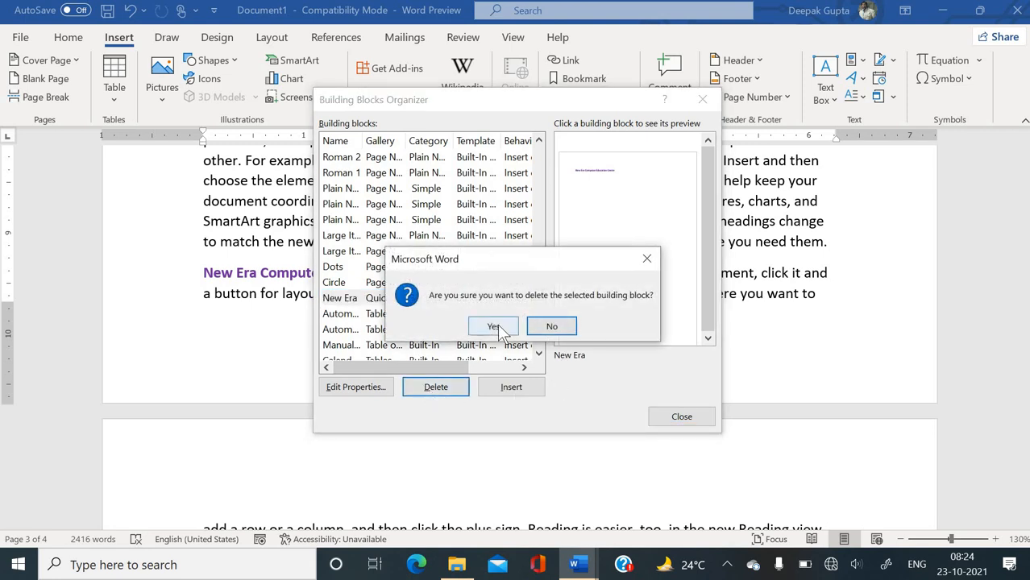
{"action": "left_click", "coordinate": [497, 328]}
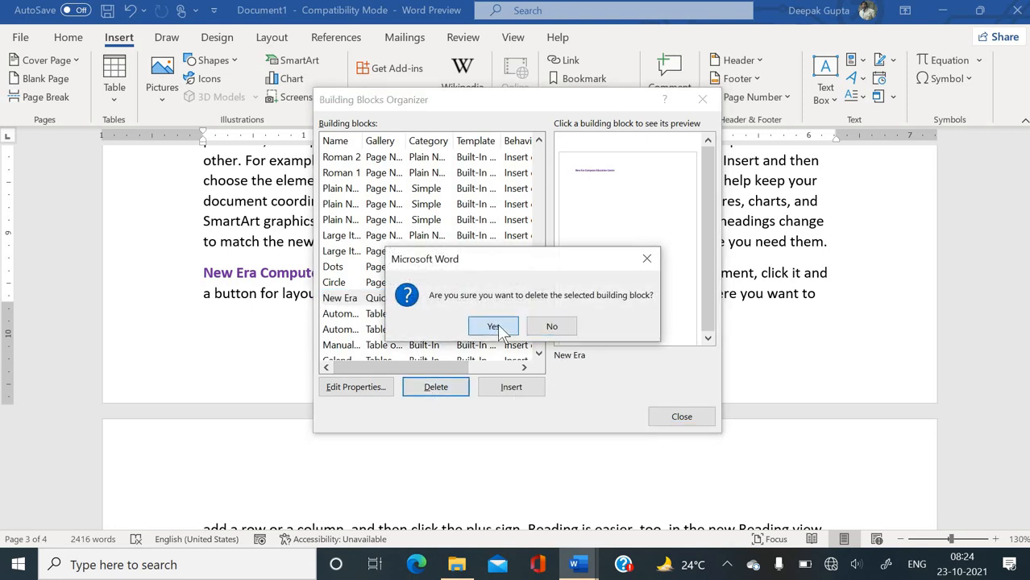
{"action": "left_click", "coordinate": [672, 416]}
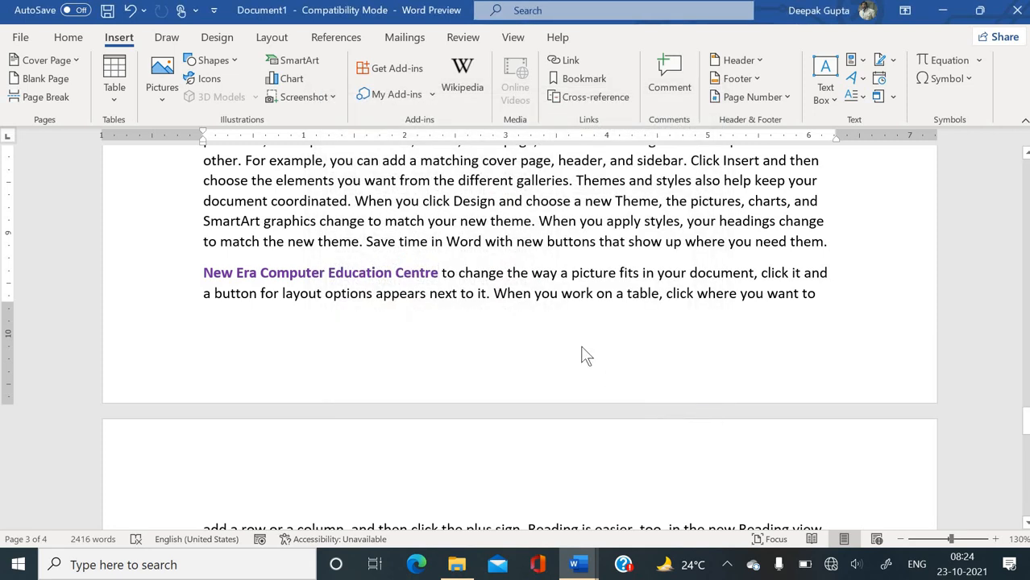
- Check the end of Document1, switch to Word theory.docx and examine the notes on cover pages and Auto correct
{"action": "scroll", "coordinate": [582, 348], "scroll_direction": "down", "scroll_amount": 2}
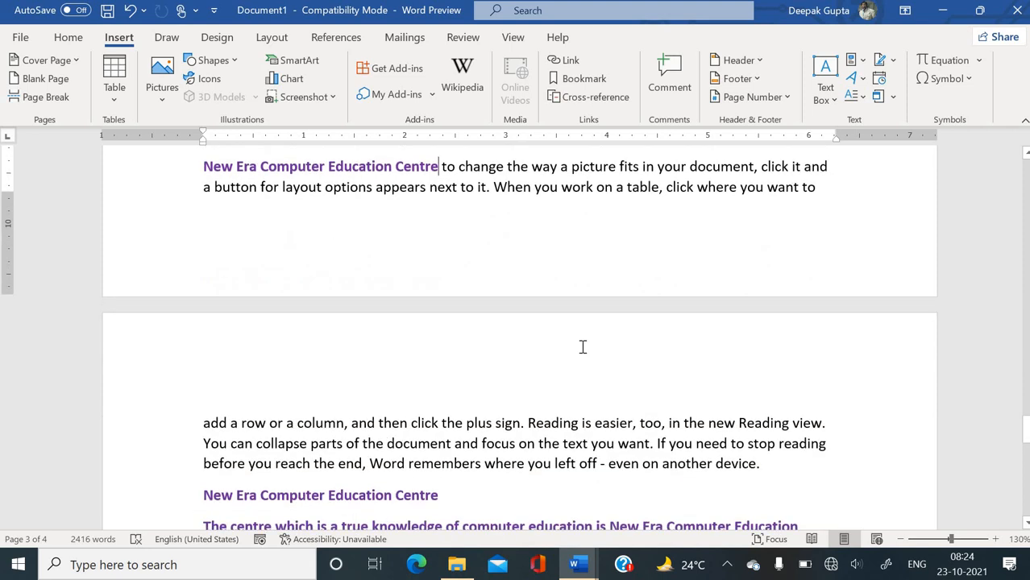
{"action": "scroll", "coordinate": [582, 346], "scroll_direction": "down", "scroll_amount": 3}
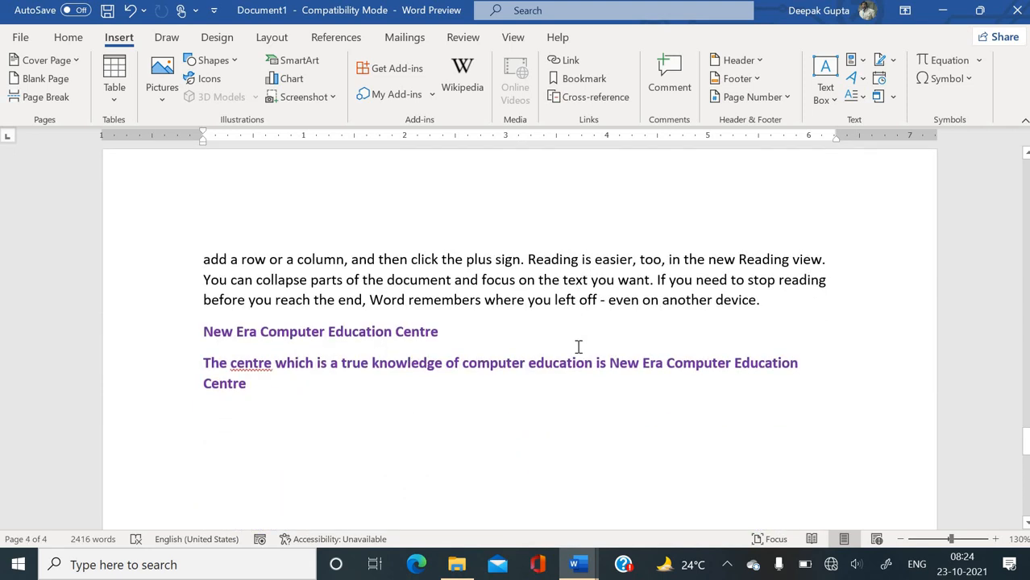
{"action": "left_click", "coordinate": [574, 564]}
{"action": "left_click", "coordinate": [569, 504]}
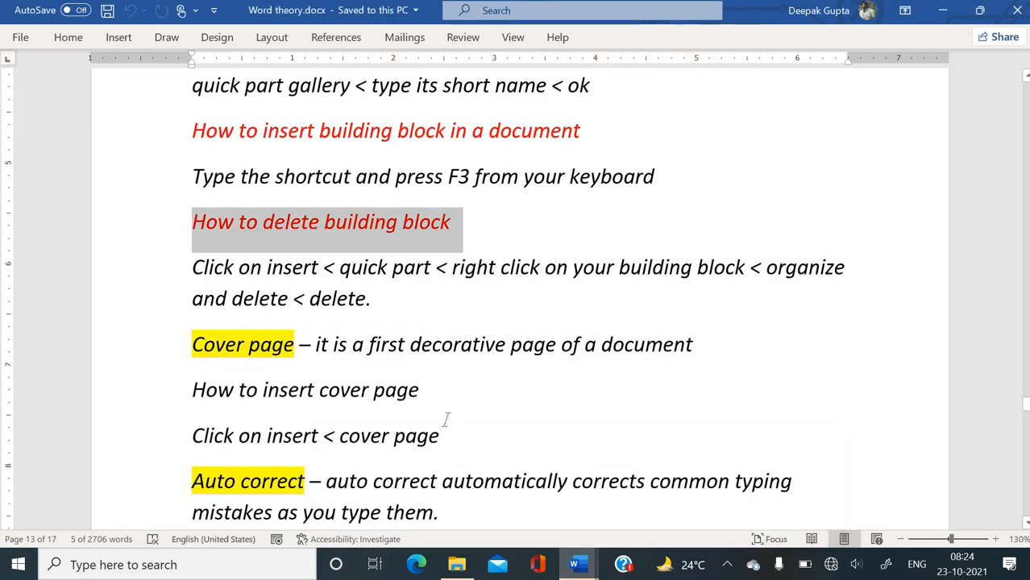
{"action": "scroll", "coordinate": [447, 420], "scroll_direction": "down", "scroll_amount": 3}
{"action": "scroll", "coordinate": [446, 420], "scroll_direction": "down", "scroll_amount": 1}
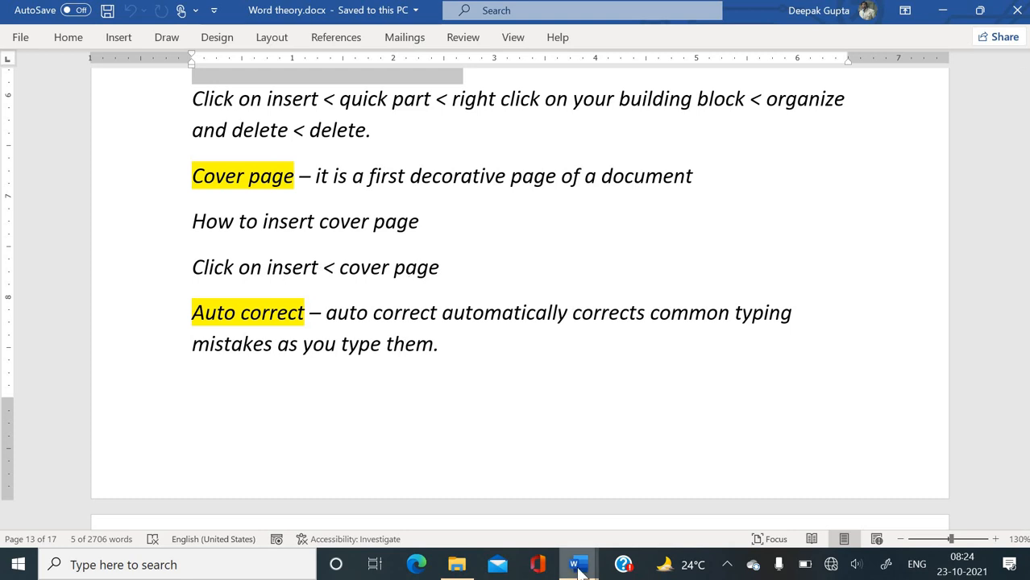
{"action": "mouse_move", "coordinate": [574, 564]}
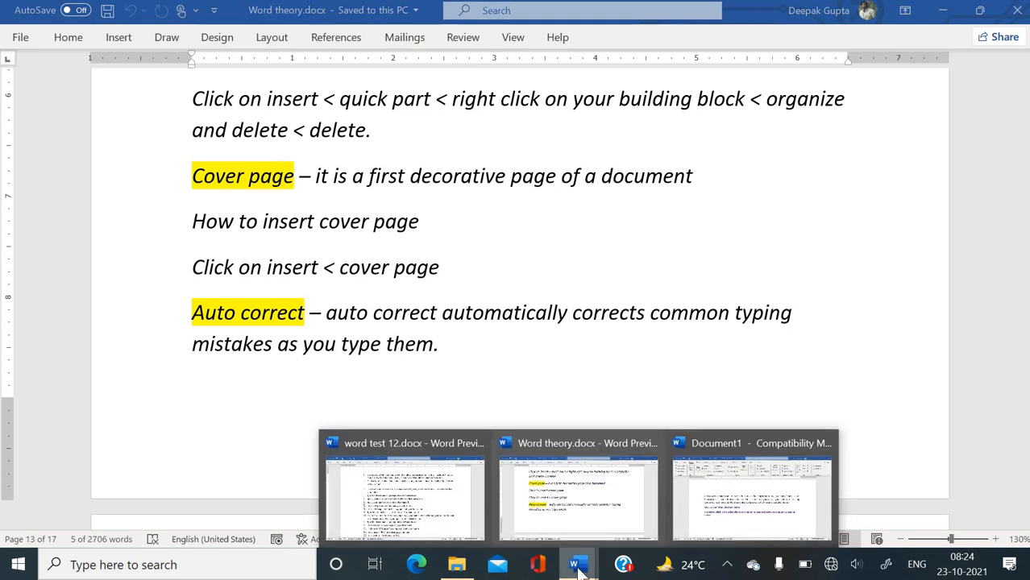
{"action": "left_click", "coordinate": [626, 494]}
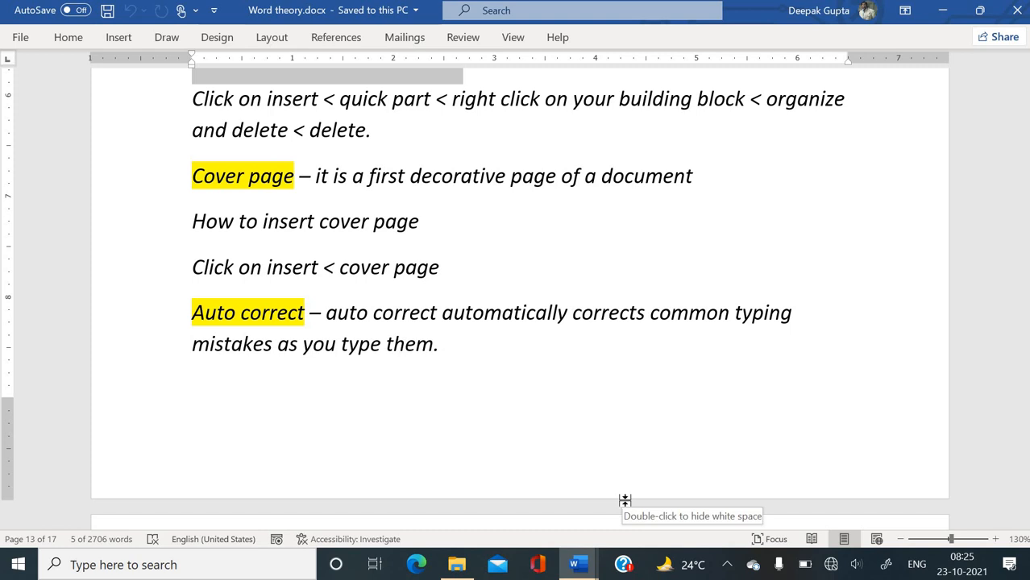
- Return to Document1 and add two blank paragraphs after the last line of text on page 4
{"action": "mouse_move", "coordinate": [596, 562]}
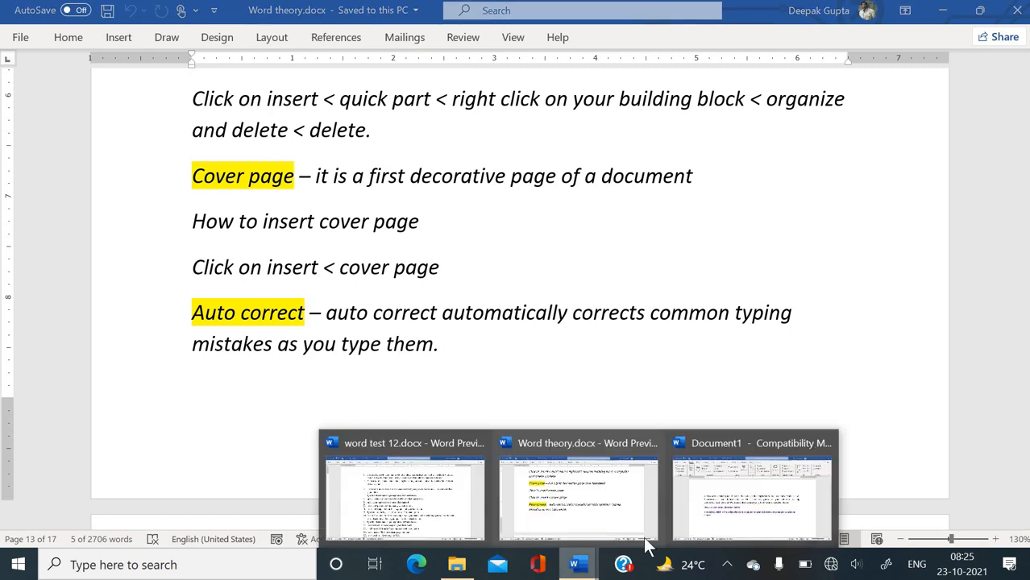
{"action": "left_click", "coordinate": [708, 514]}
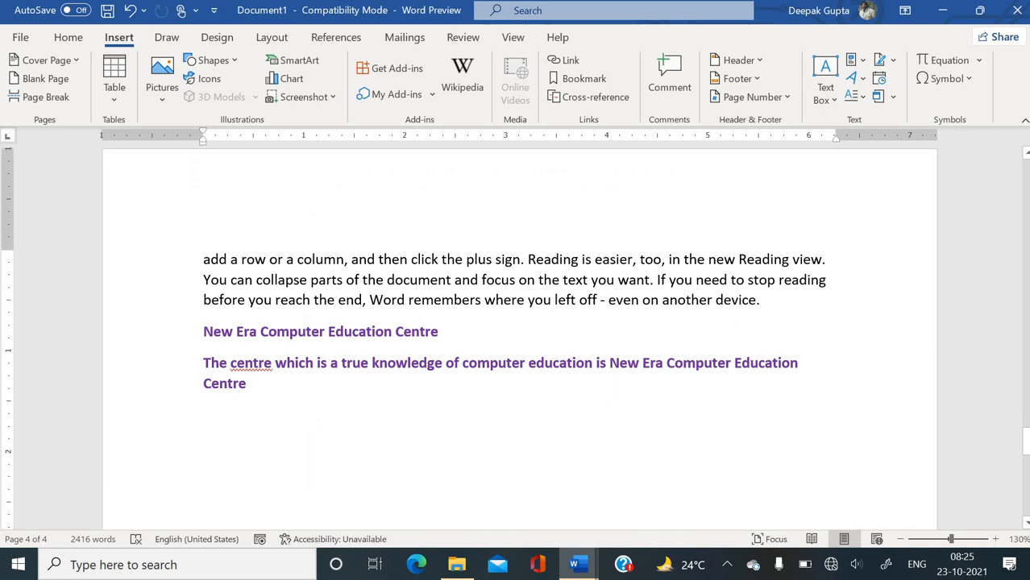
{"action": "key", "text": "Return"}
{"action": "key", "text": "Return"}
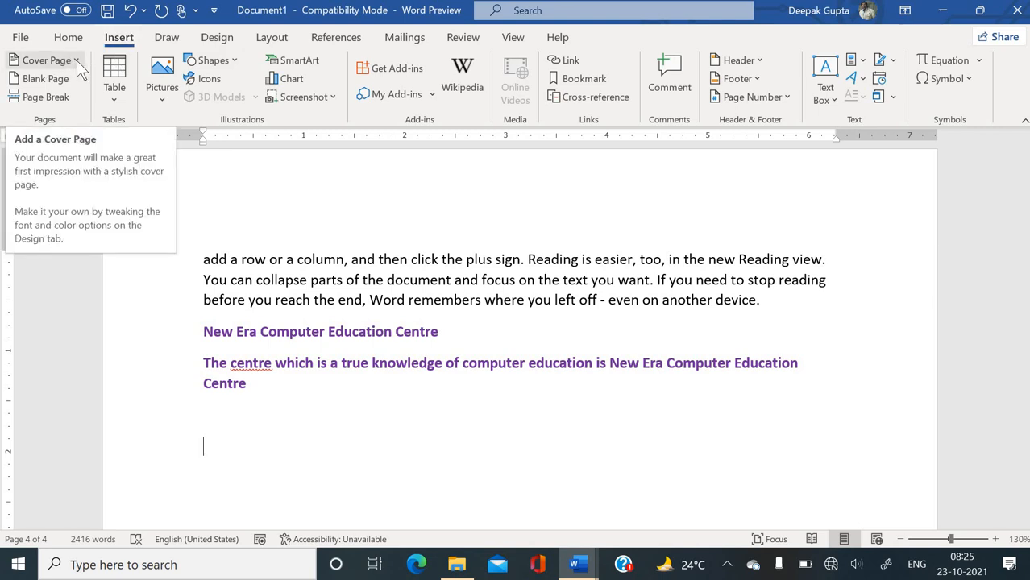
- Insert the built-in Motion cover page into the document and look over its layout
{"action": "left_click", "coordinate": [76, 61]}
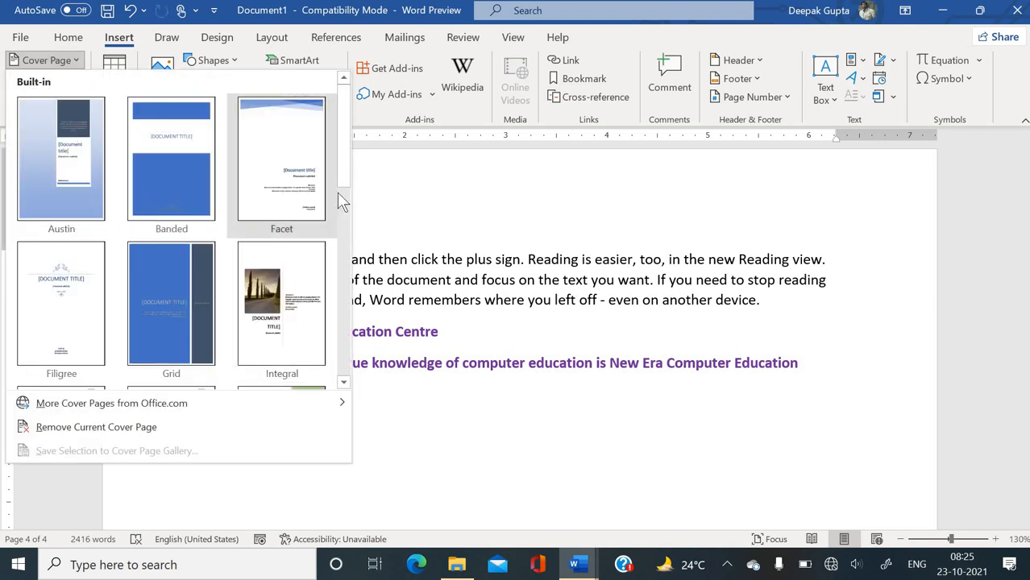
{"action": "left_click_drag", "start_coordinate": [345, 172], "coordinate": [339, 218]}
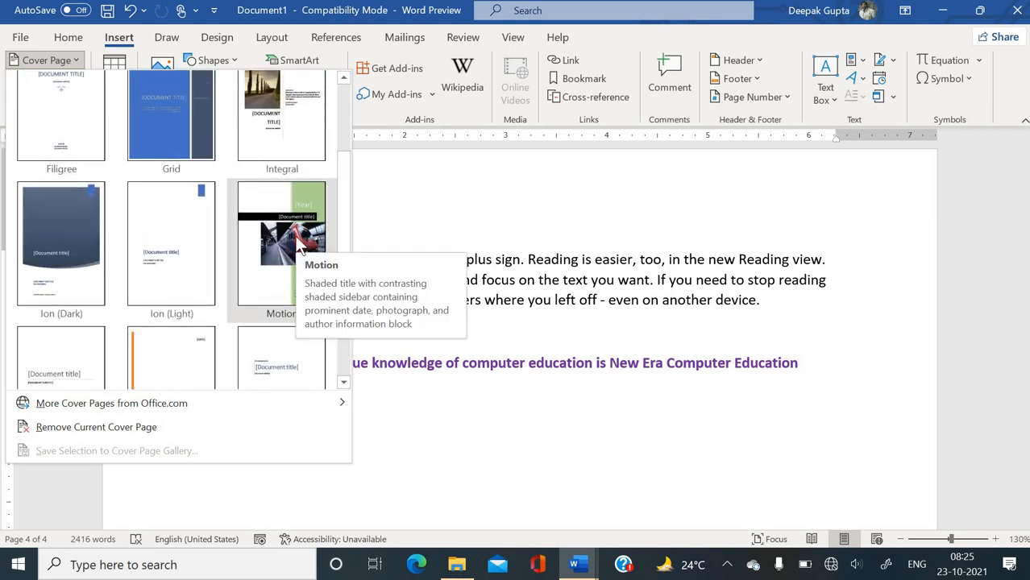
{"action": "left_click", "coordinate": [301, 246]}
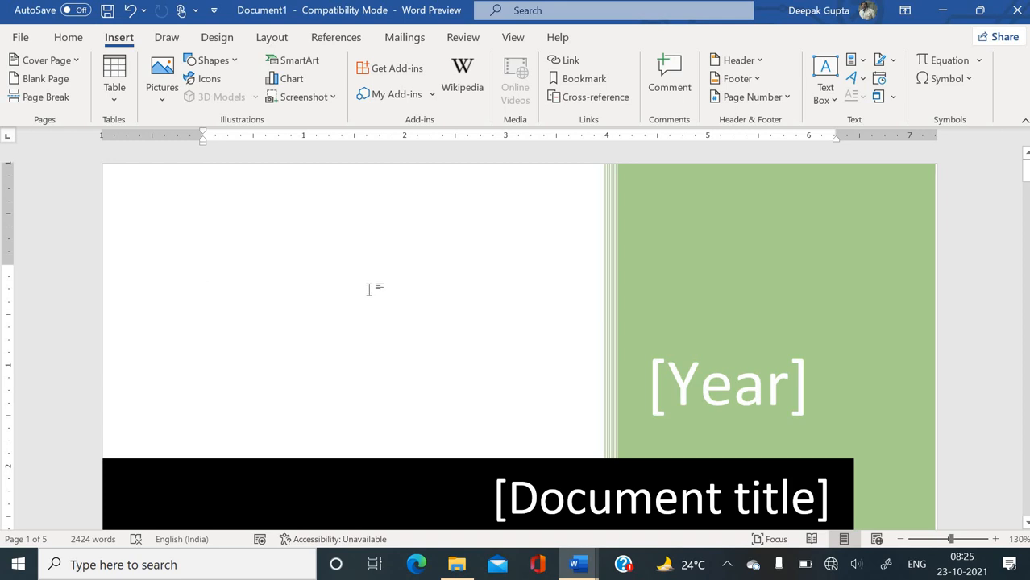
{"action": "scroll", "coordinate": [367, 291], "scroll_direction": "down", "scroll_amount": 3}
{"action": "scroll", "coordinate": [370, 290], "scroll_direction": "up", "scroll_amount": 3}
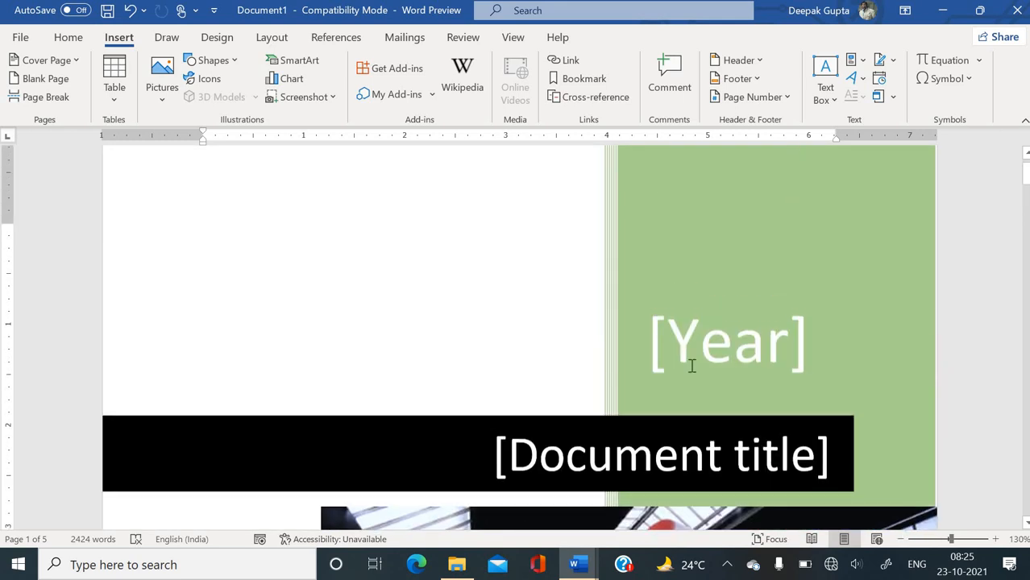
- Fill in the cover page's year placeholder with 2021
{"action": "left_click", "coordinate": [789, 349]}
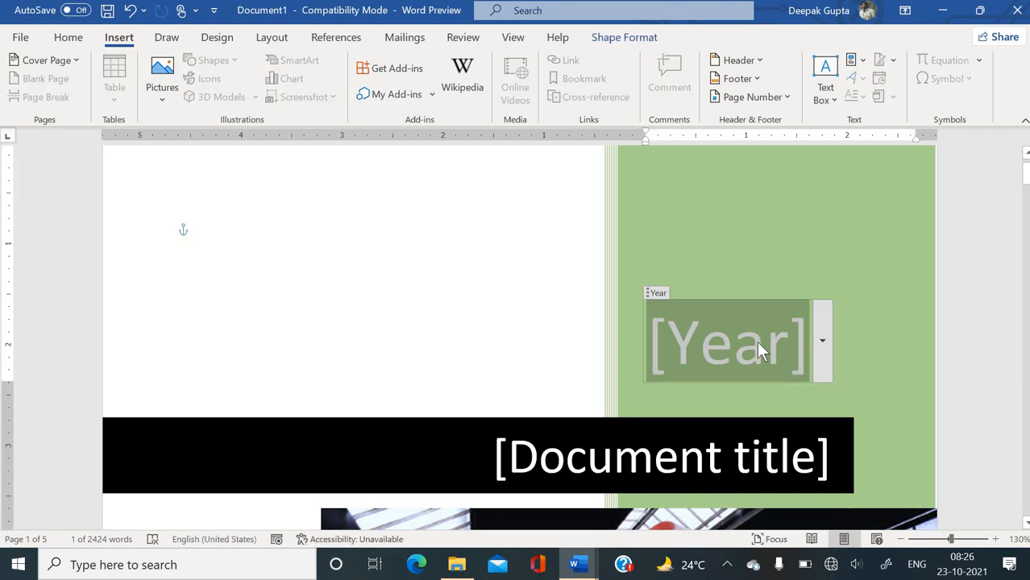
{"action": "right_click", "coordinate": [756, 341]}
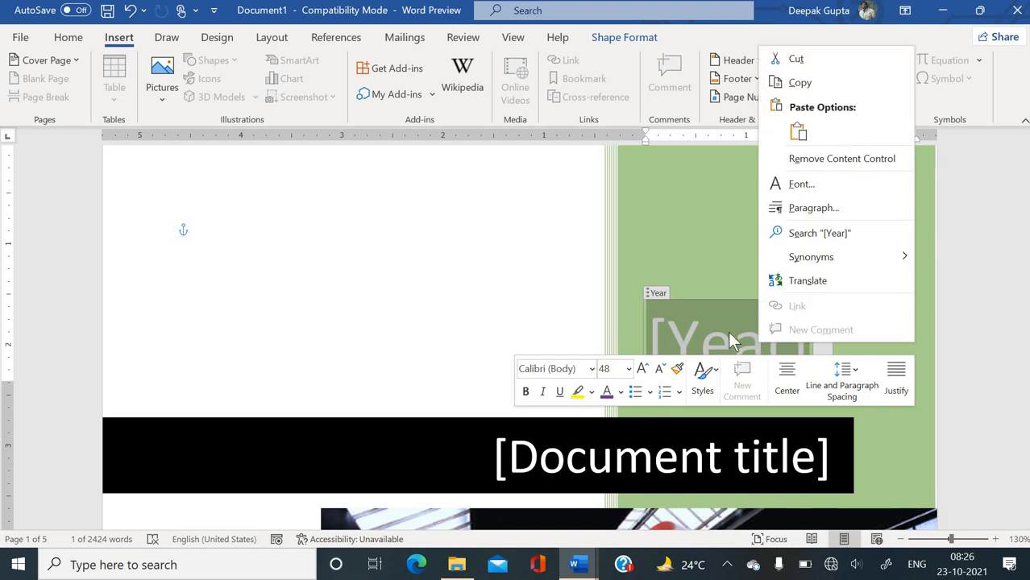
{"action": "key", "text": "Escape"}
{"action": "type", "text": "20"}
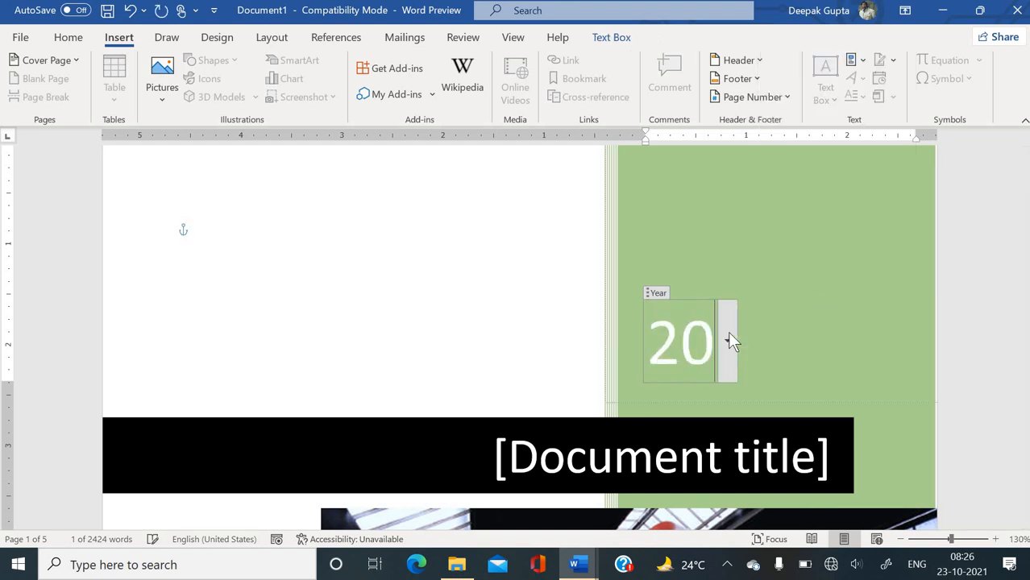
{"action": "type", "text": "21"}
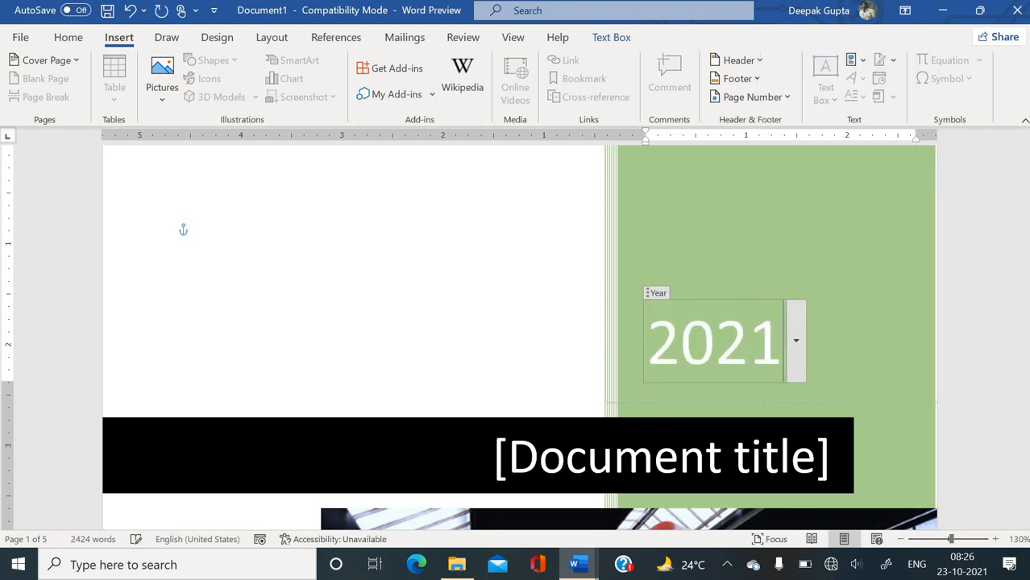
- Replace the cover page's document title placeholder with "Business Account"
{"action": "scroll", "coordinate": [617, 391], "scroll_direction": "down", "scroll_amount": 2}
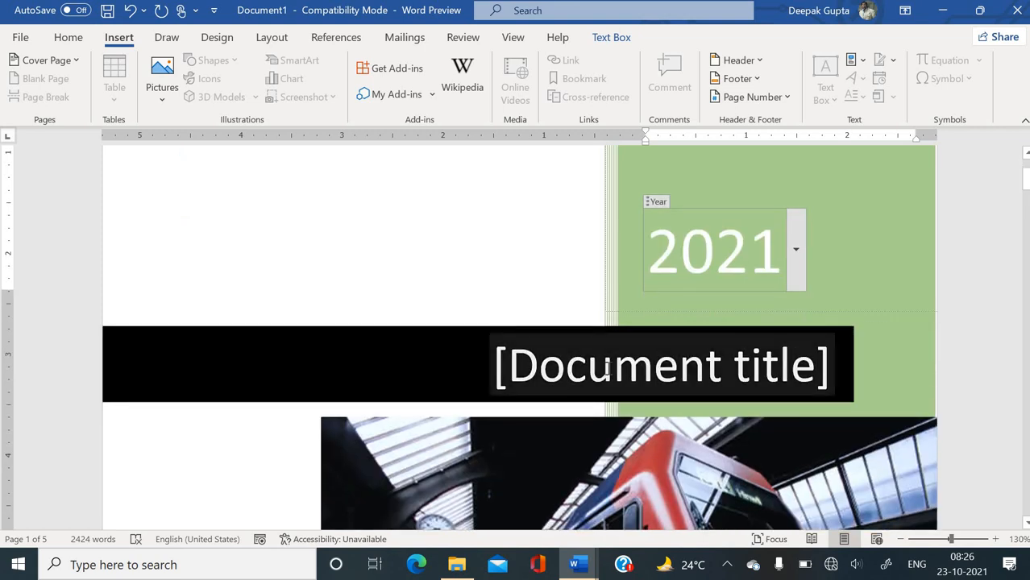
{"action": "left_click", "coordinate": [607, 367]}
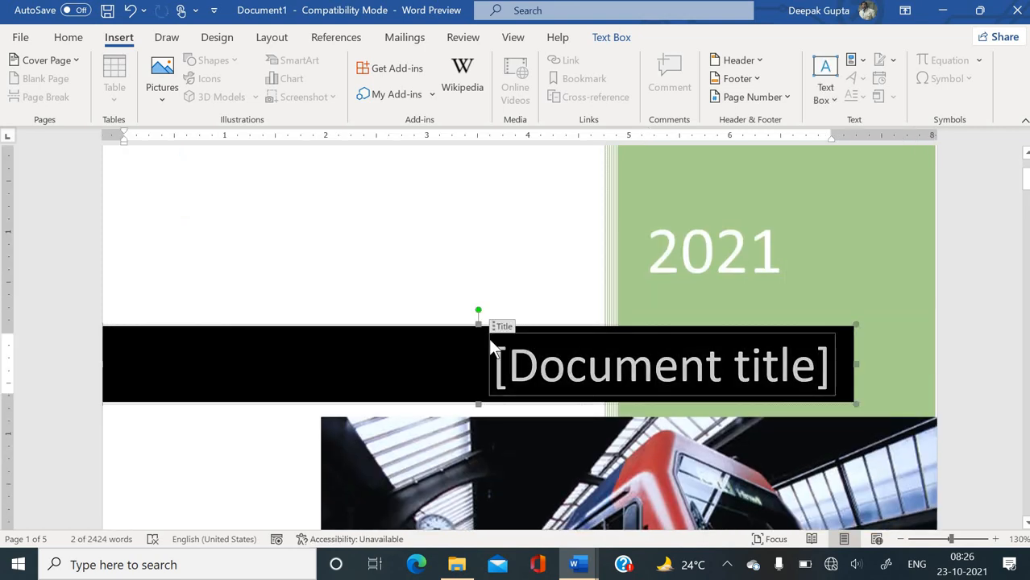
{"action": "type", "text": "C"}
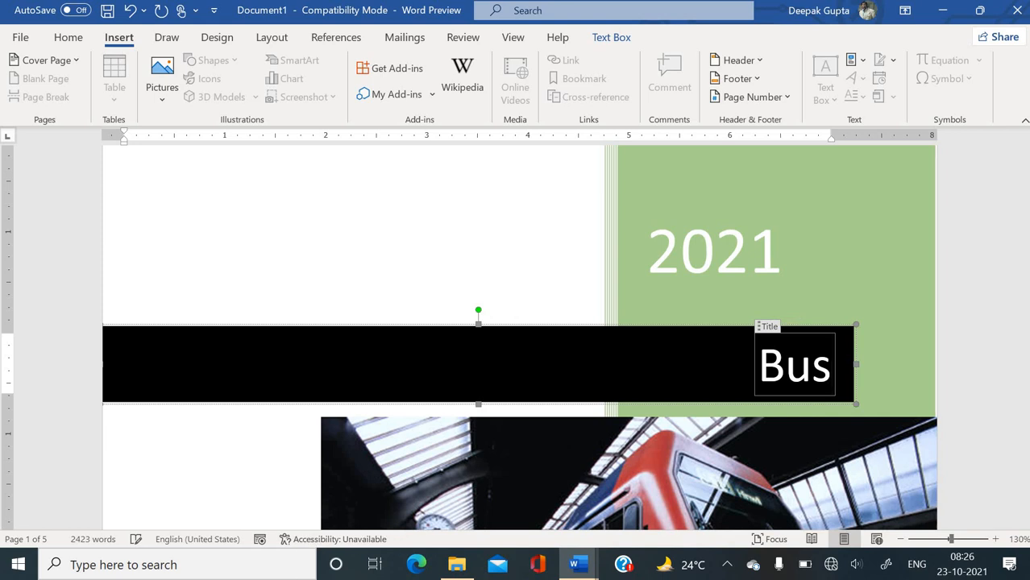
{"action": "type", "text": "iness"}
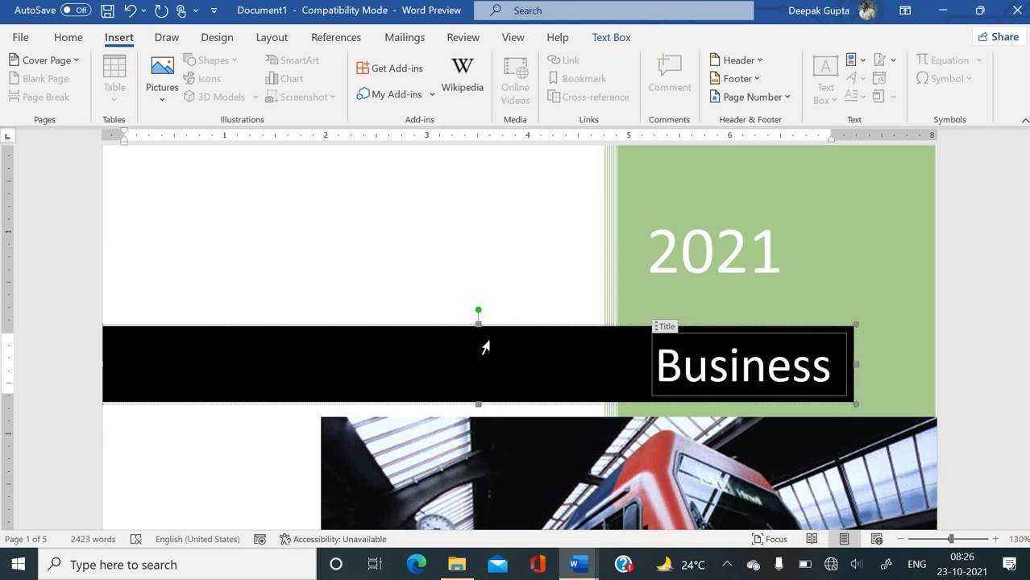
{"action": "type", "text": " I"}
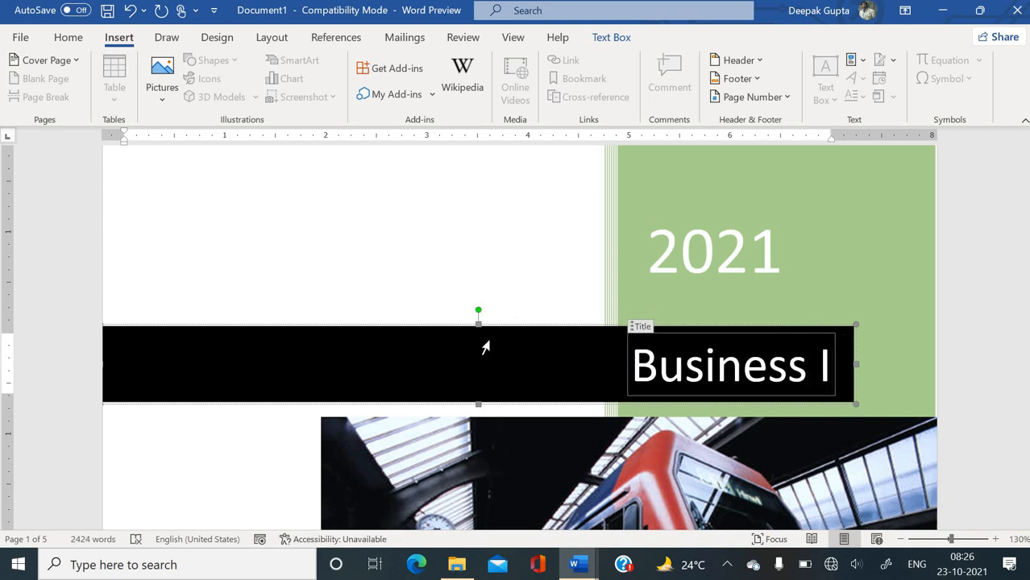
{"action": "type", "text": "dia"}
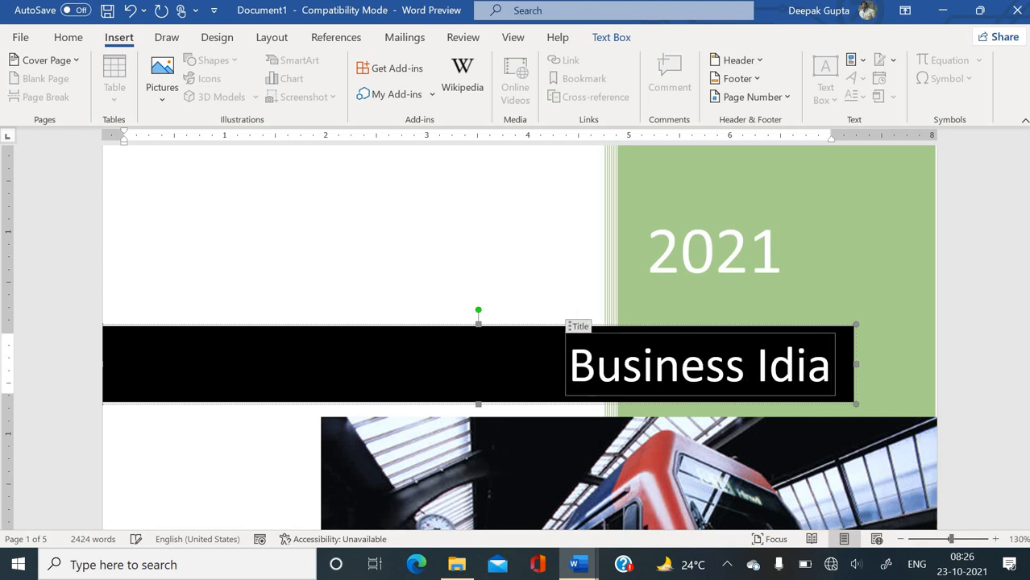
{"action": "key", "text": "BackSpace"}
{"action": "key", "text": "BackSpace"}
{"action": "key", "text": "BackSpace"}
{"action": "key", "text": "BackSpace"}
{"action": "type", "text": "A"}
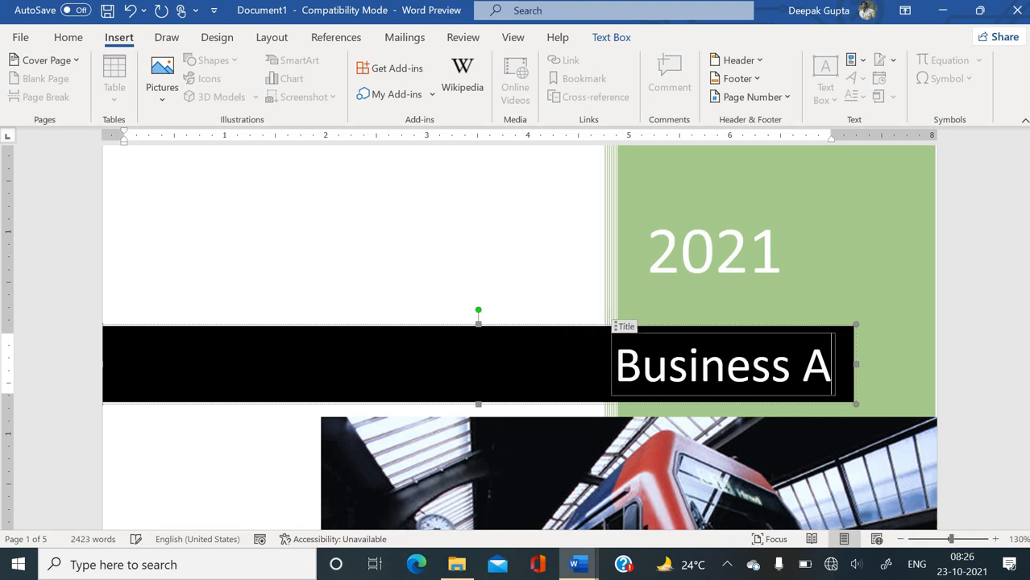
{"action": "type", "text": "ccount"}
- Replace the train photo on the cover page with new-era.png from the new era folder on the E: drive
{"action": "scroll", "coordinate": [516, 338], "scroll_direction": "down", "scroll_amount": 5}
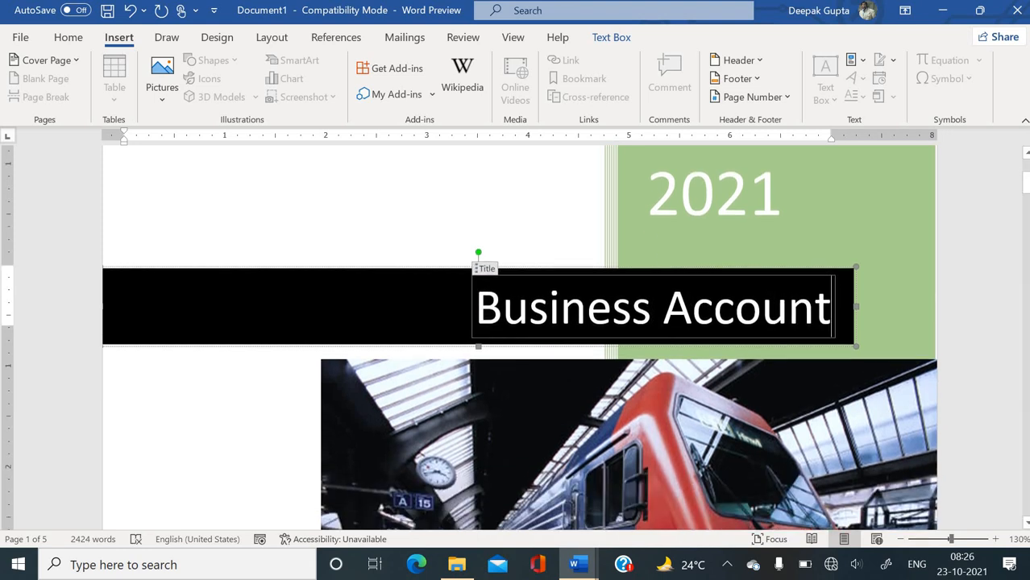
{"action": "scroll", "coordinate": [628, 338], "scroll_direction": "down", "scroll_amount": 1}
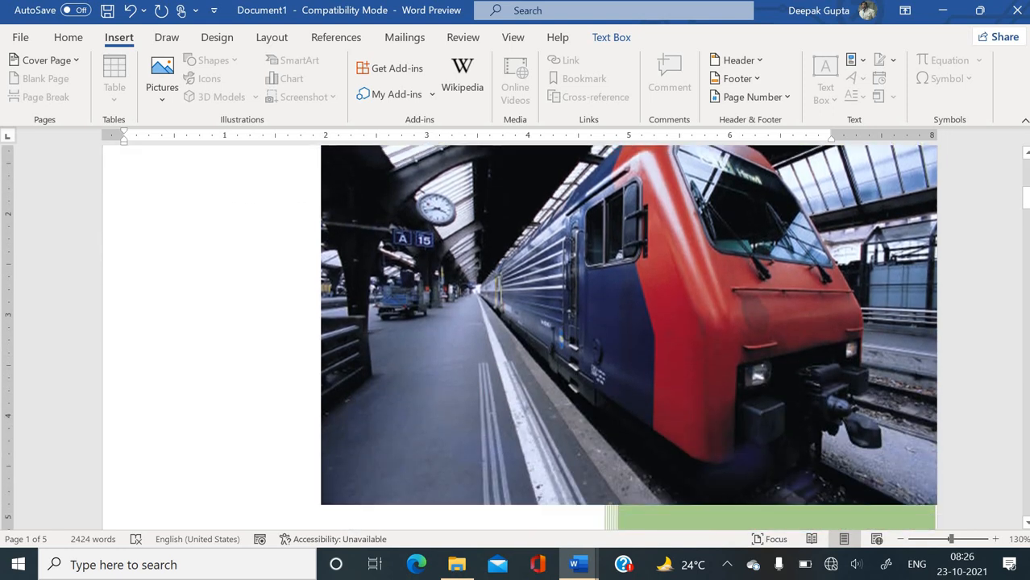
{"action": "left_click", "coordinate": [447, 261]}
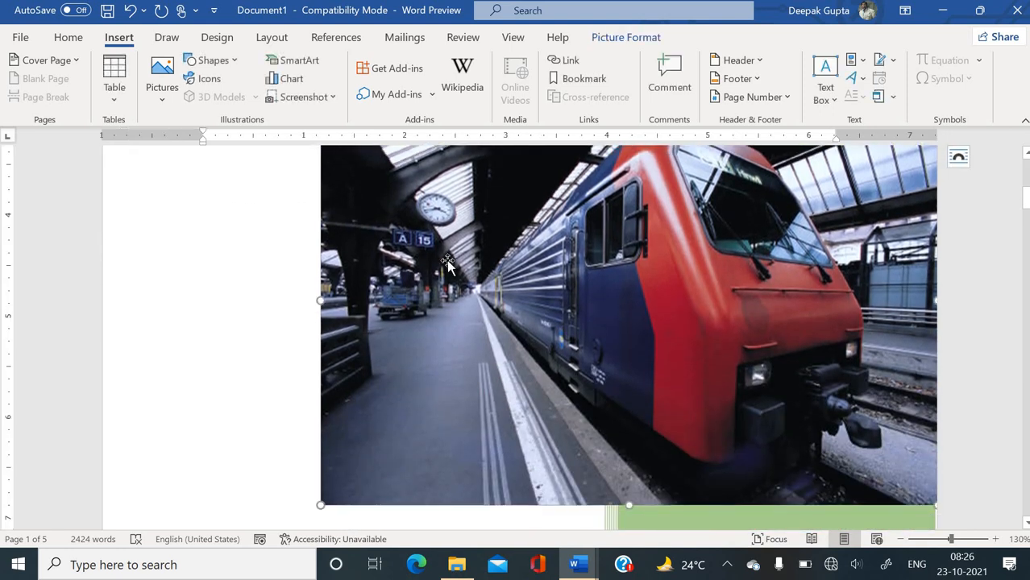
{"action": "left_click", "coordinate": [625, 38]}
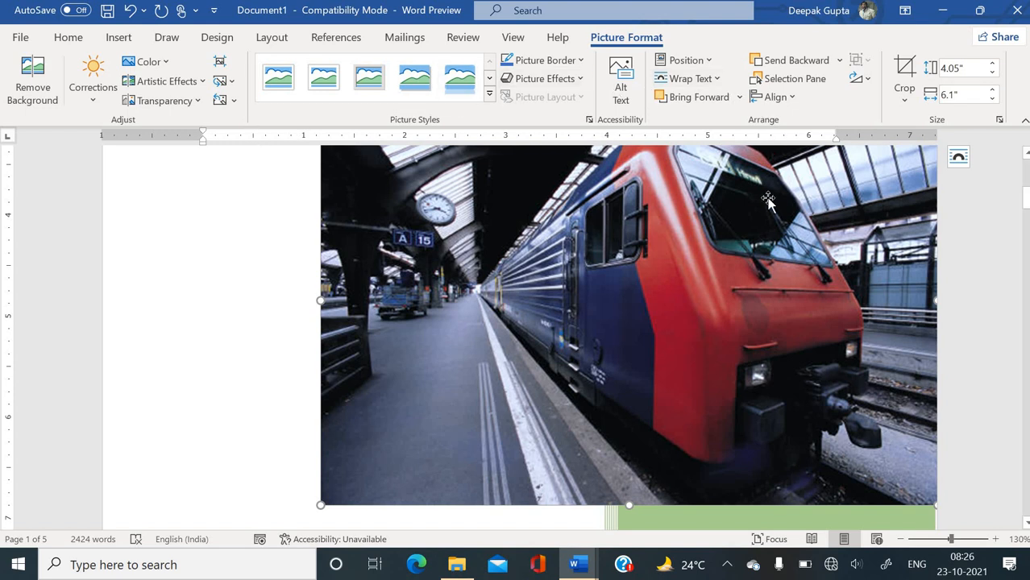
{"action": "right_click", "coordinate": [722, 212]}
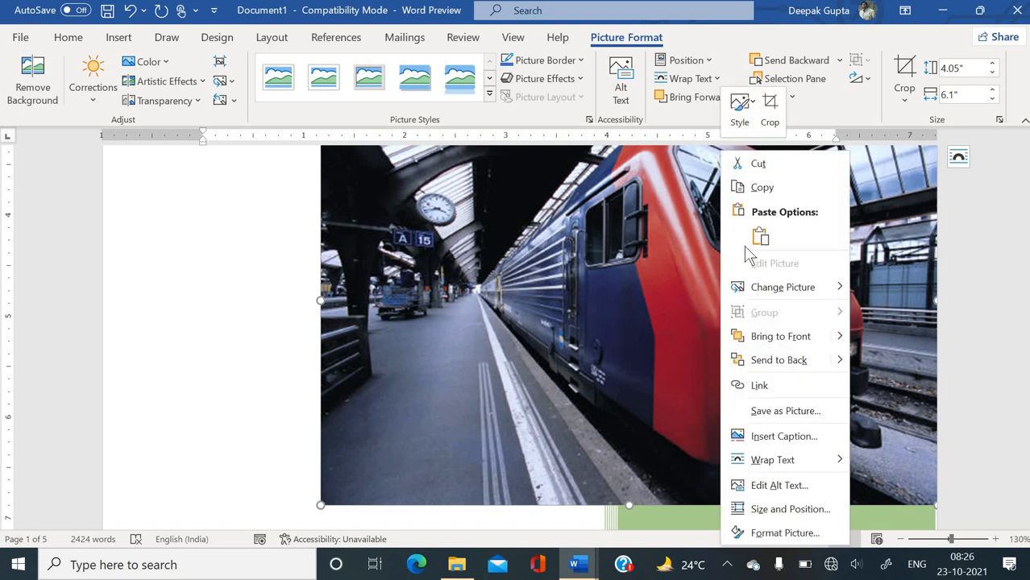
{"action": "mouse_move", "coordinate": [767, 290]}
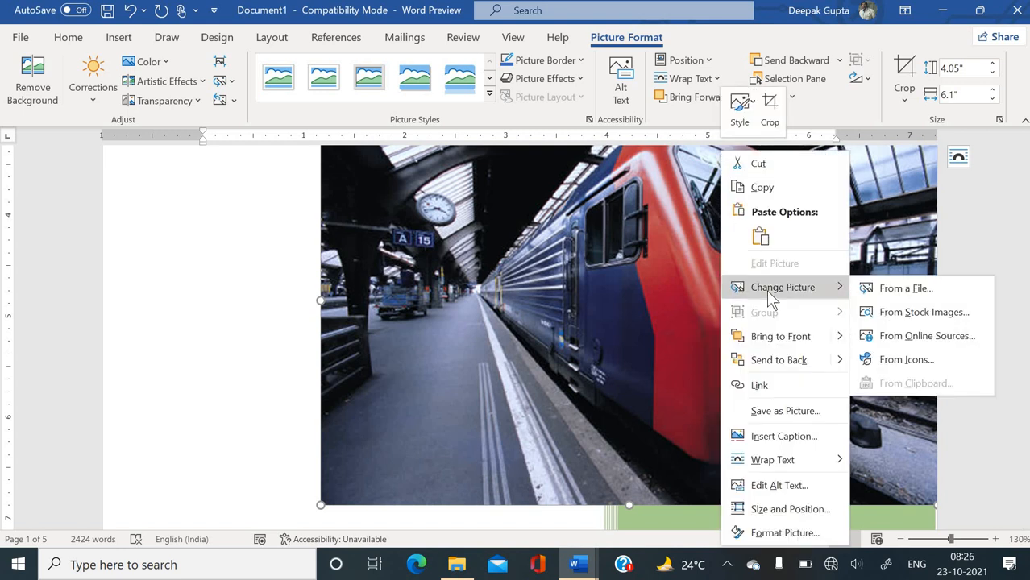
{"action": "left_click", "coordinate": [886, 291]}
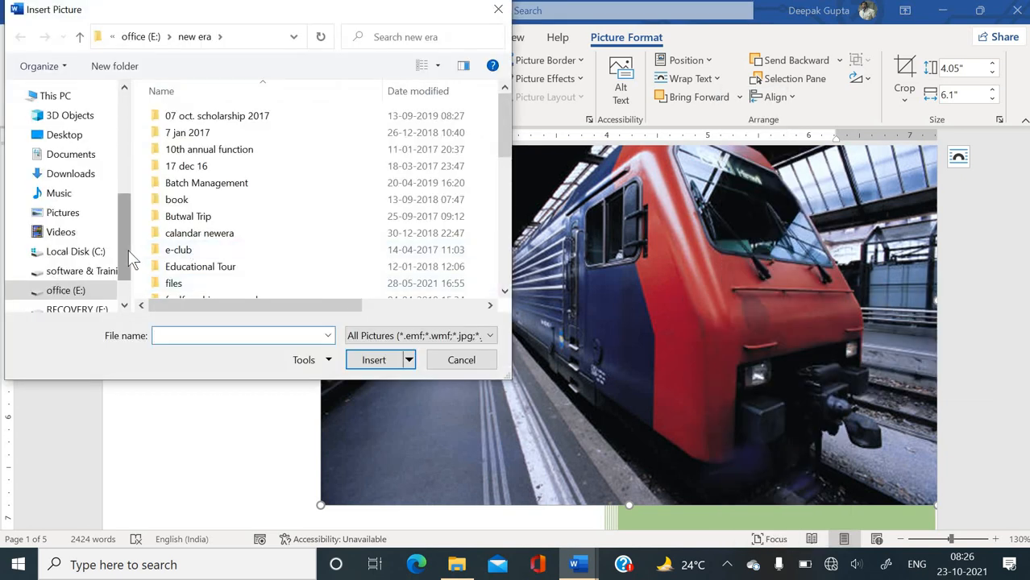
{"action": "left_click_drag", "start_coordinate": [128, 250], "coordinate": [125, 284]}
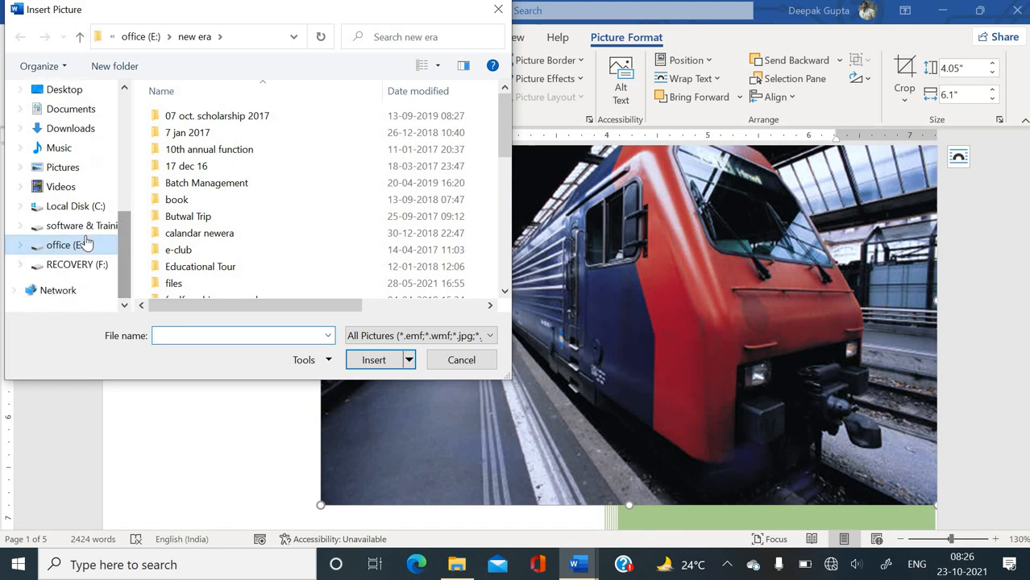
{"action": "left_click", "coordinate": [204, 250]}
{"action": "scroll", "coordinate": [202, 241], "scroll_direction": "down", "scroll_amount": 6}
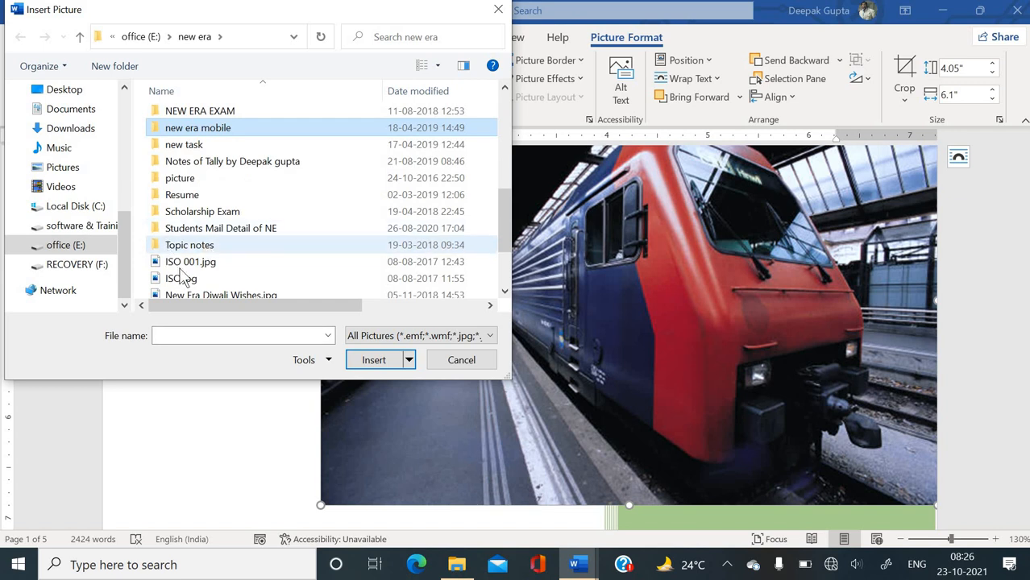
{"action": "scroll", "coordinate": [187, 268], "scroll_direction": "down", "scroll_amount": 2}
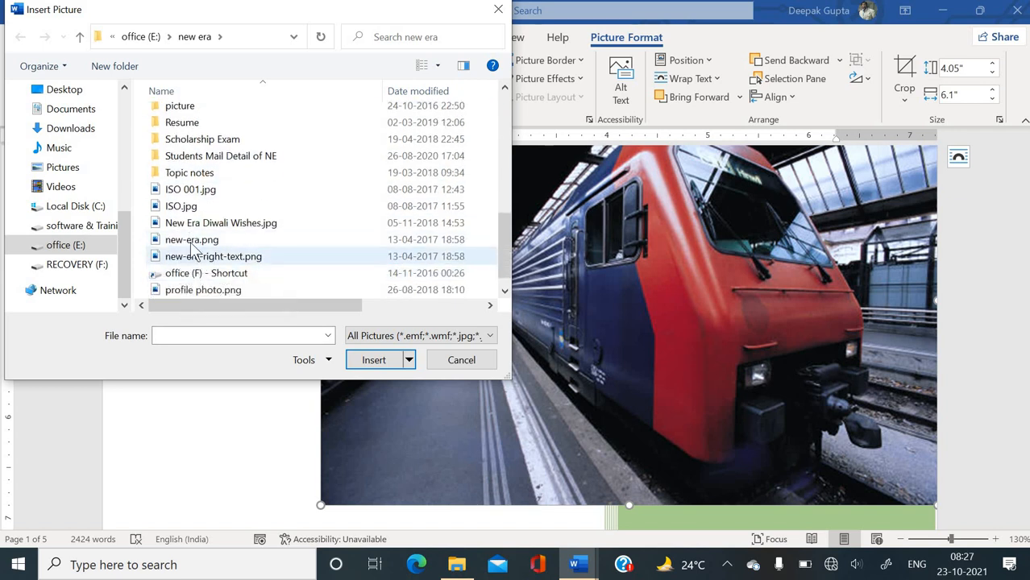
{"action": "left_click", "coordinate": [193, 242]}
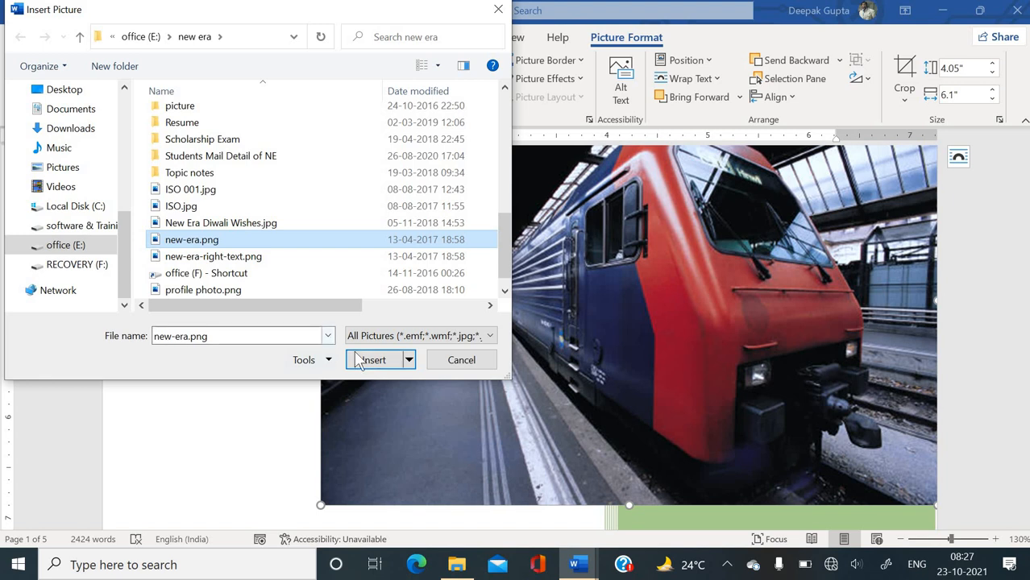
{"action": "left_click", "coordinate": [369, 362]}
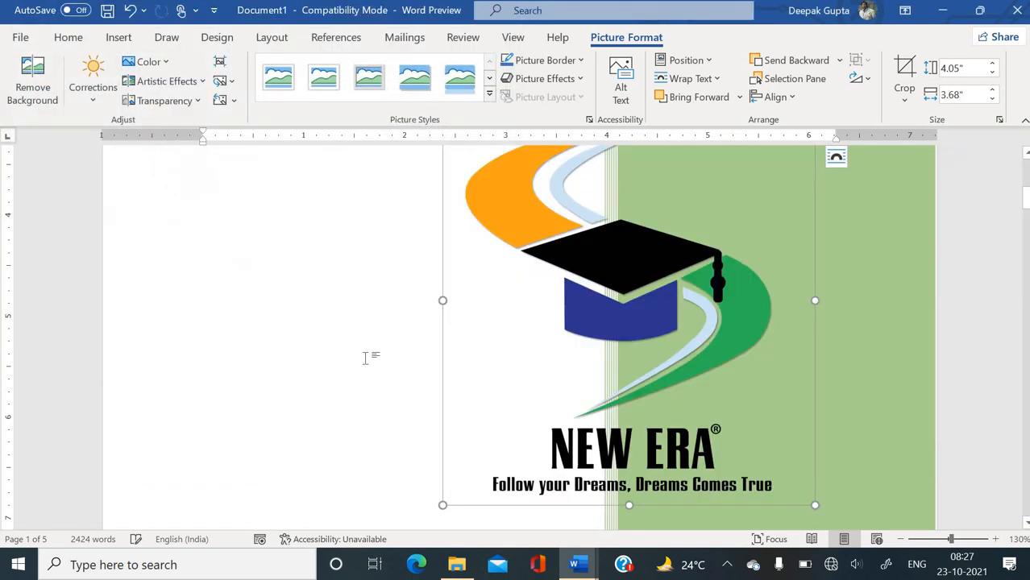
- Move the New Era logo off the green band onto the white area beneath the Business Account title
{"action": "left_click", "coordinate": [282, 376]}
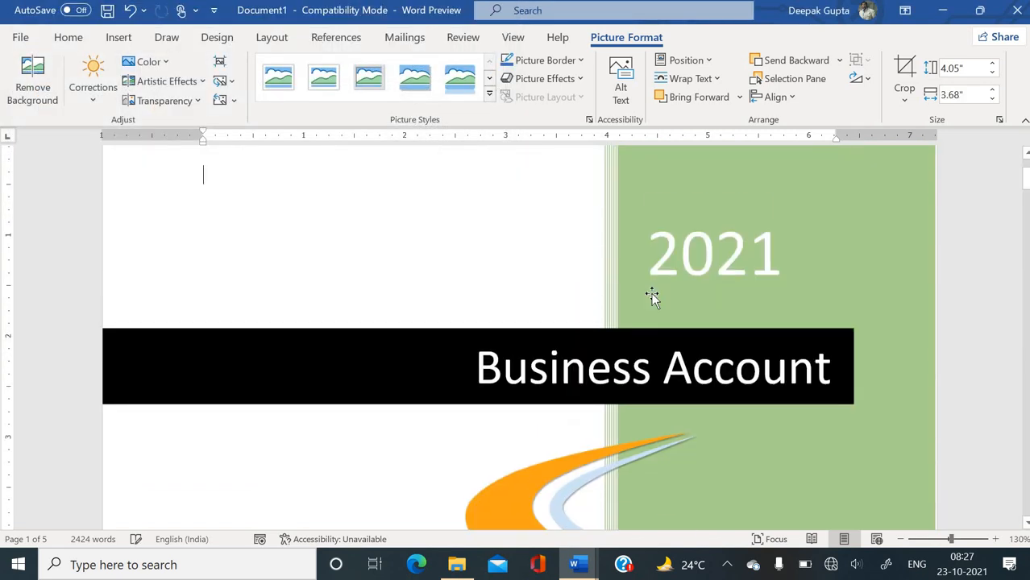
{"action": "scroll", "coordinate": [653, 296], "scroll_direction": "down", "scroll_amount": 4}
{"action": "left_click_drag", "start_coordinate": [611, 320], "coordinate": [316, 303]}
{"action": "left_click", "coordinate": [586, 353]}
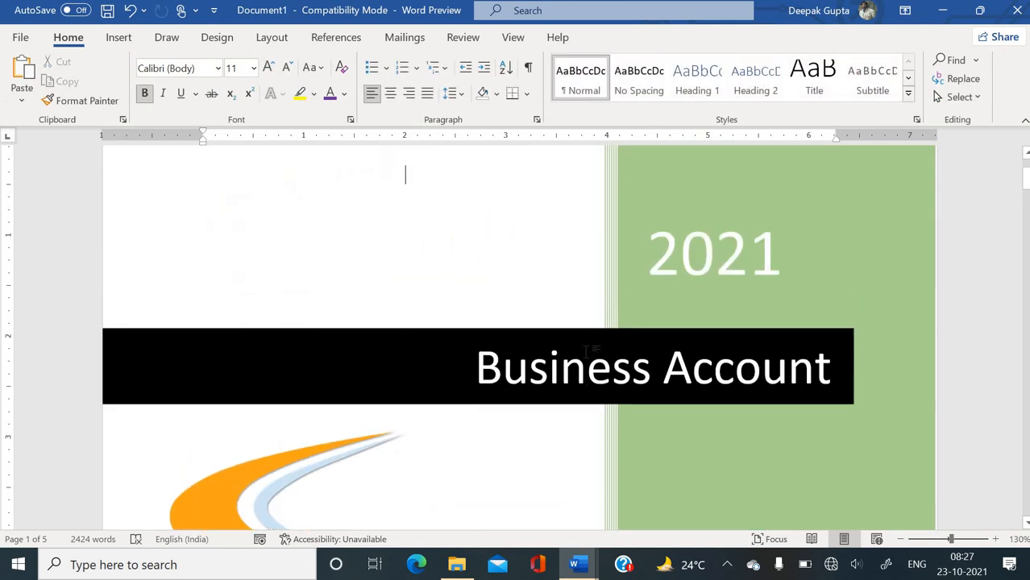
- Fill in the cover page's company name placeholder with "New Era"
{"action": "scroll", "coordinate": [587, 352], "scroll_direction": "down", "scroll_amount": 7}
{"action": "scroll", "coordinate": [586, 352], "scroll_direction": "down", "scroll_amount": 3}
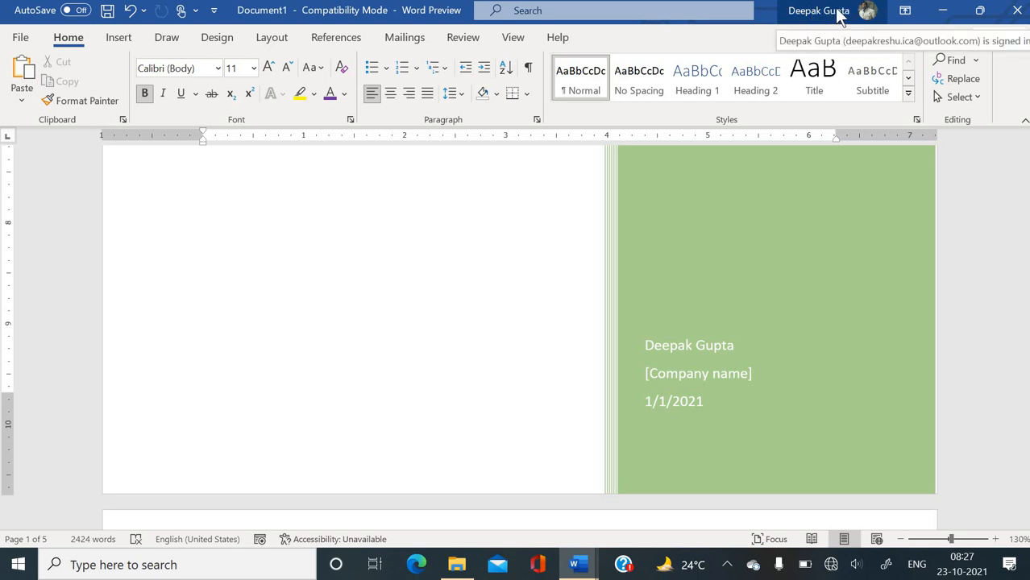
{"action": "left_click", "coordinate": [700, 381]}
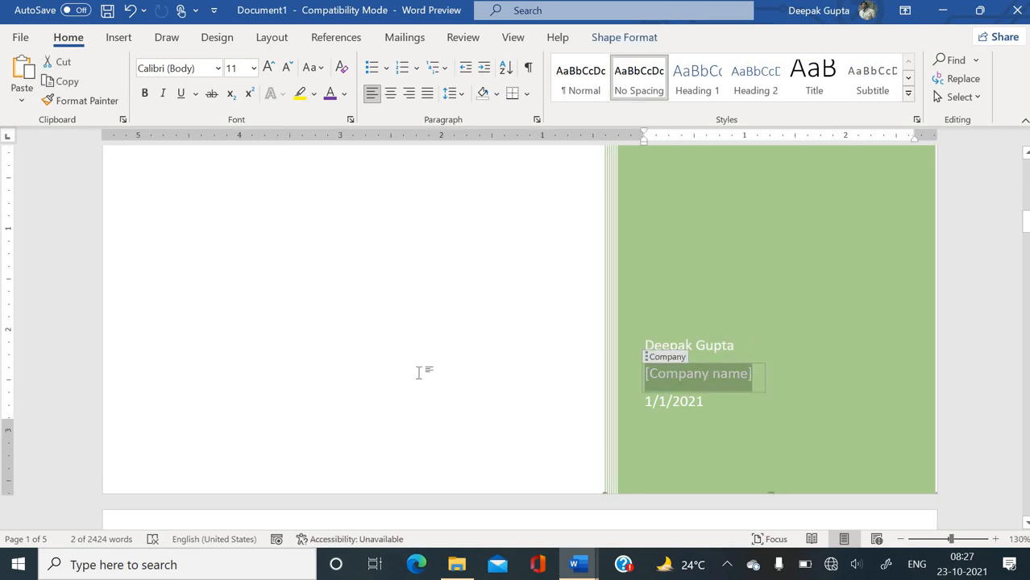
{"action": "type", "text": "New"}
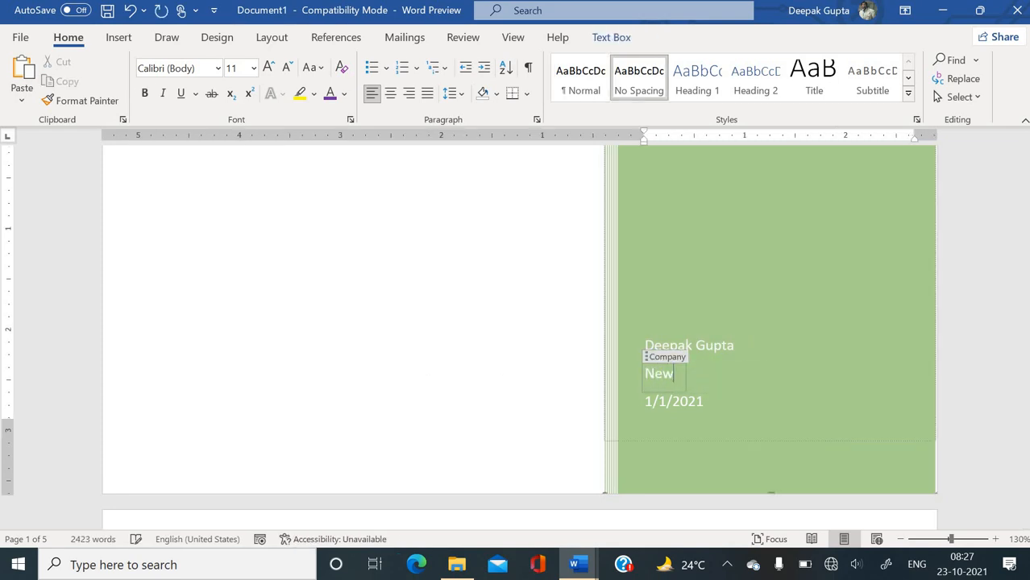
{"action": "type", "text": " Era"}
- Check the date field and the cover page at 90% zoom, and view the document in the print preview
{"action": "left_click", "coordinate": [660, 405]}
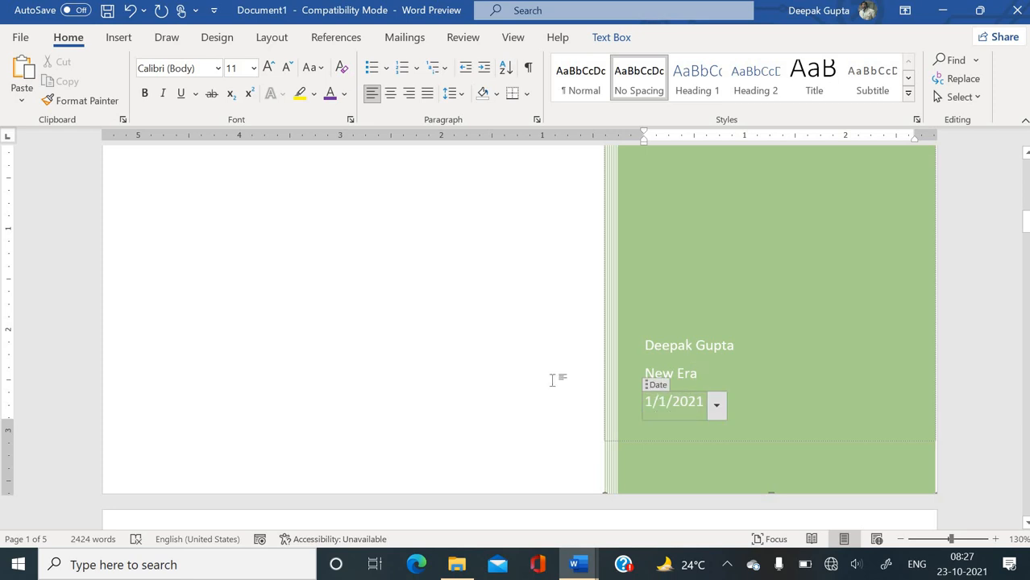
{"action": "scroll", "coordinate": [553, 380], "scroll_direction": "up", "scroll_amount": 5}
{"action": "scroll", "coordinate": [552, 380], "scroll_direction": "down", "scroll_amount": 4, "text": "ctrl"}
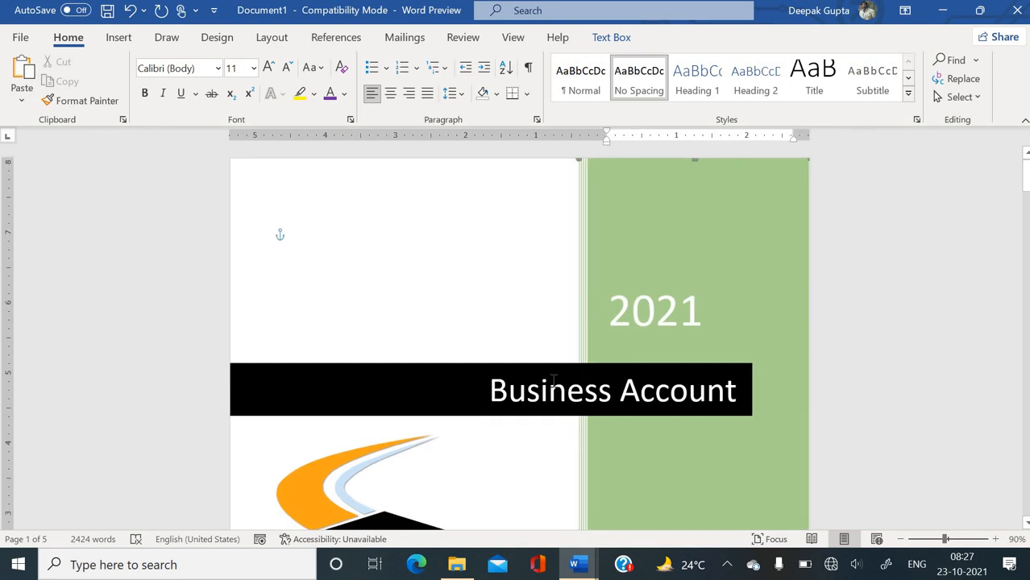
{"action": "left_click", "coordinate": [476, 283]}
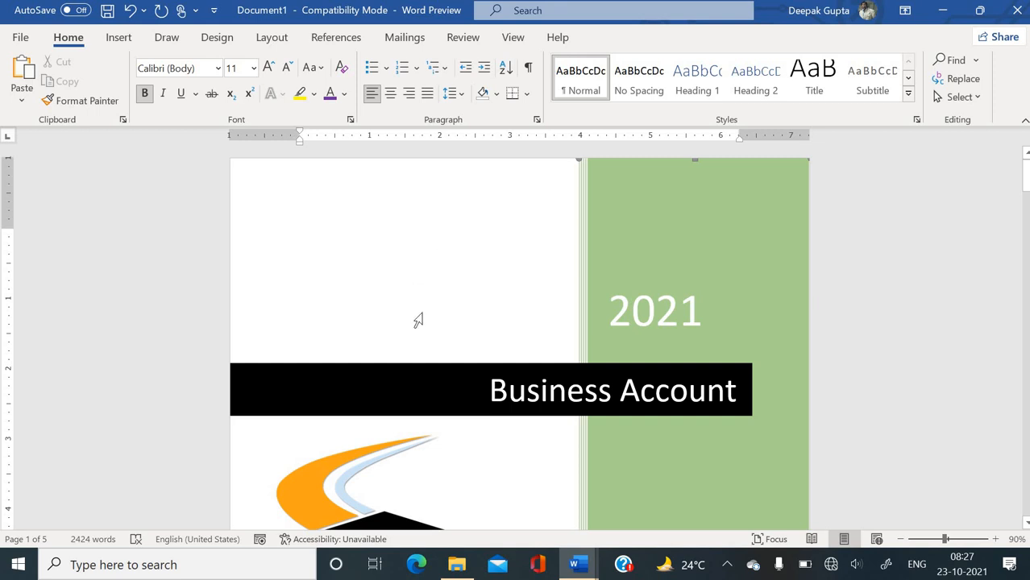
{"action": "key", "text": "ctrl+p"}
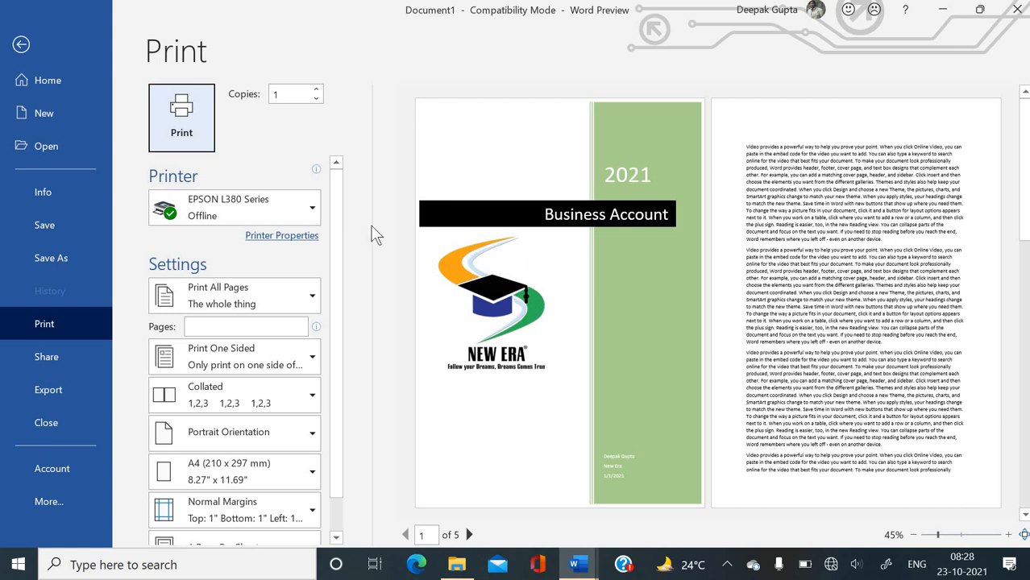
{"action": "key", "text": "Escape"}
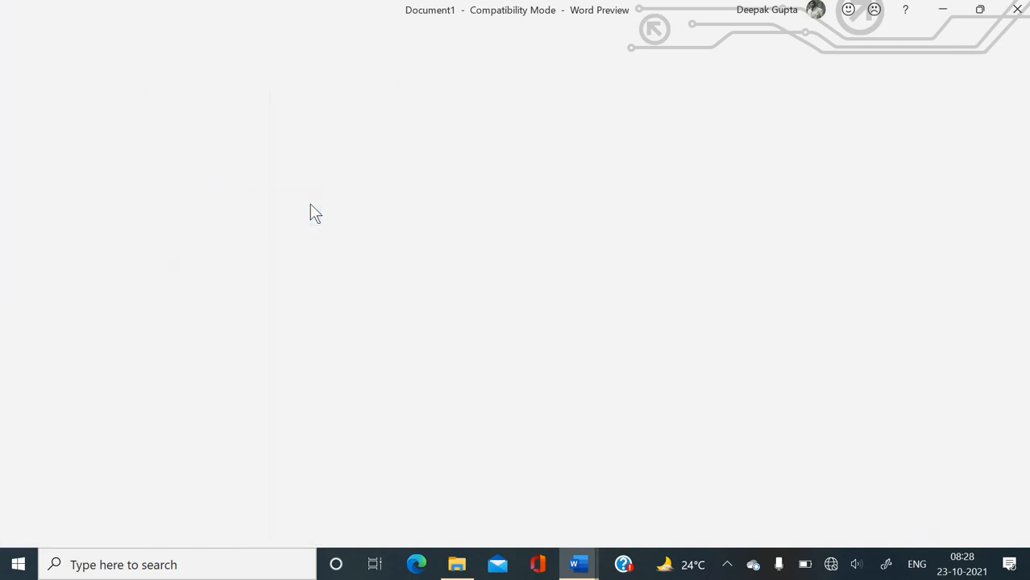
- Replace the current cover page with the Insight 1 design from Office.com and look over its layout
{"action": "scroll", "coordinate": [450, 347], "scroll_direction": "down", "scroll_amount": 10}
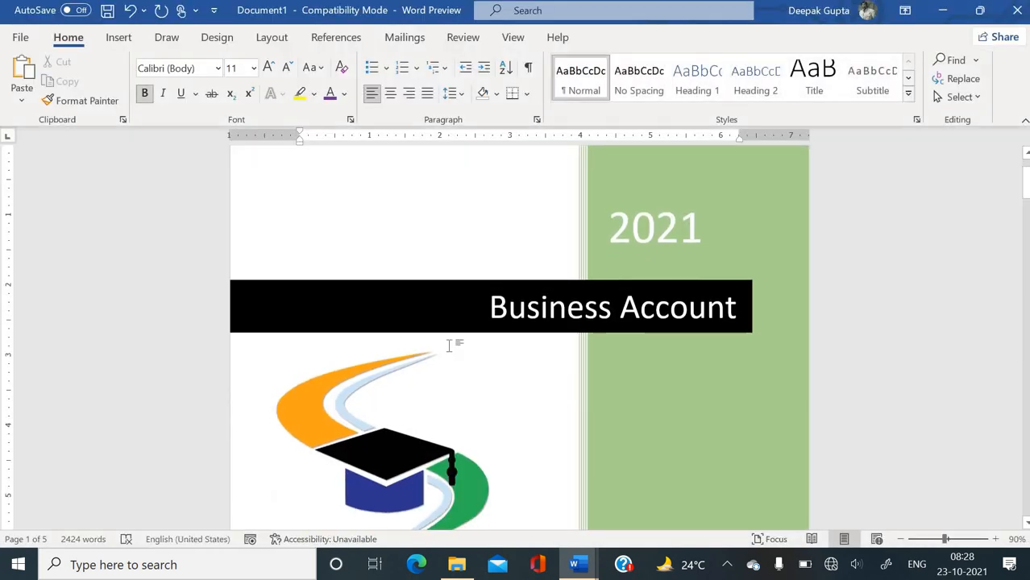
{"action": "scroll", "coordinate": [450, 347], "scroll_direction": "down", "scroll_amount": 10}
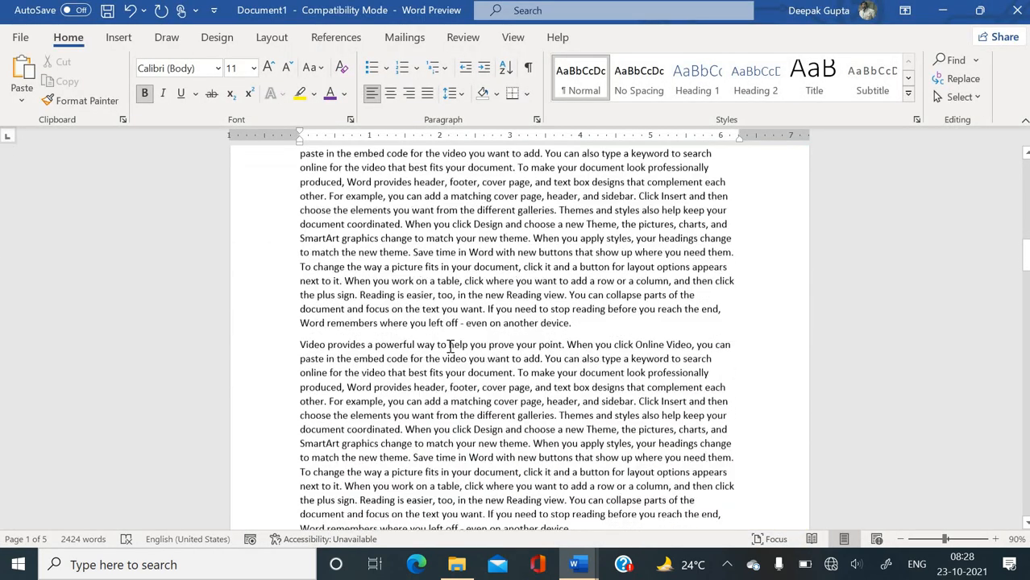
{"action": "left_click", "coordinate": [117, 41]}
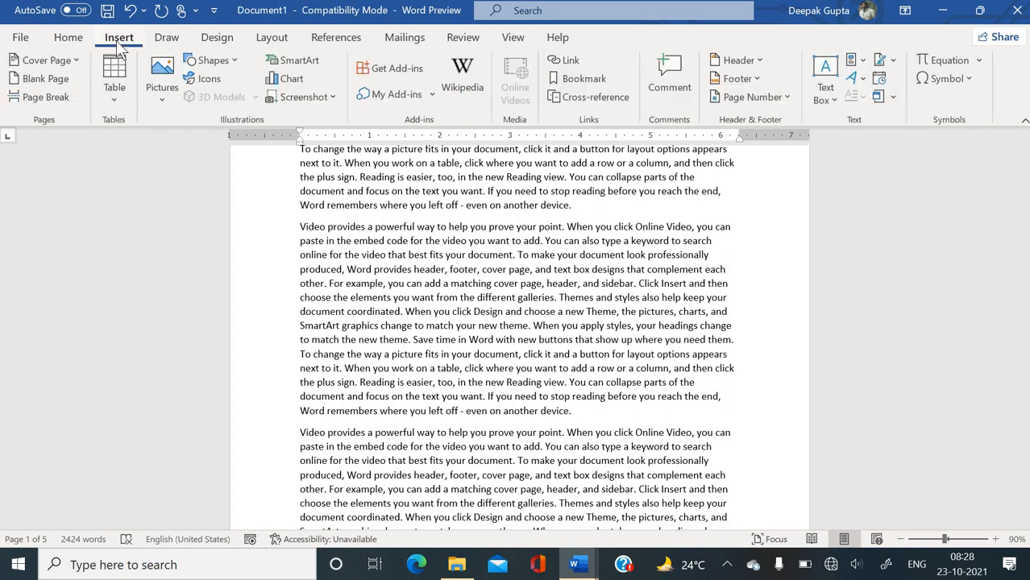
{"action": "left_click", "coordinate": [75, 59]}
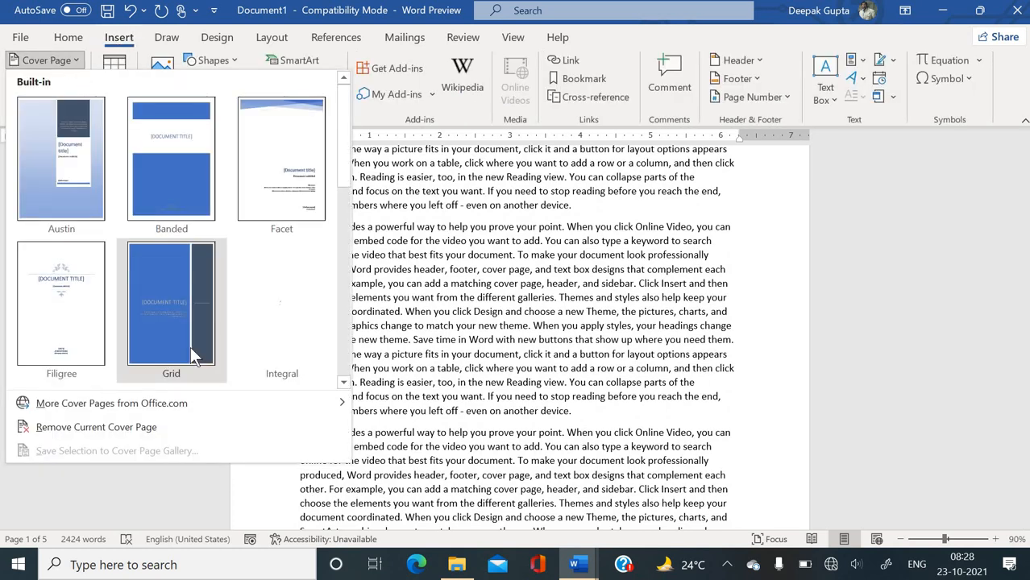
{"action": "scroll", "coordinate": [192, 351], "scroll_direction": "down", "scroll_amount": 3}
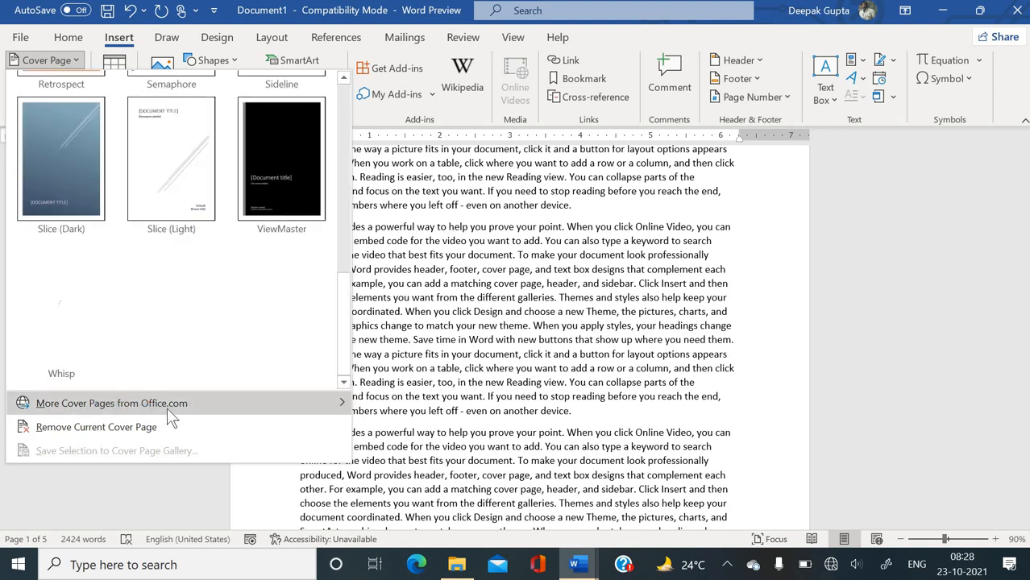
{"action": "mouse_move", "coordinate": [176, 409]}
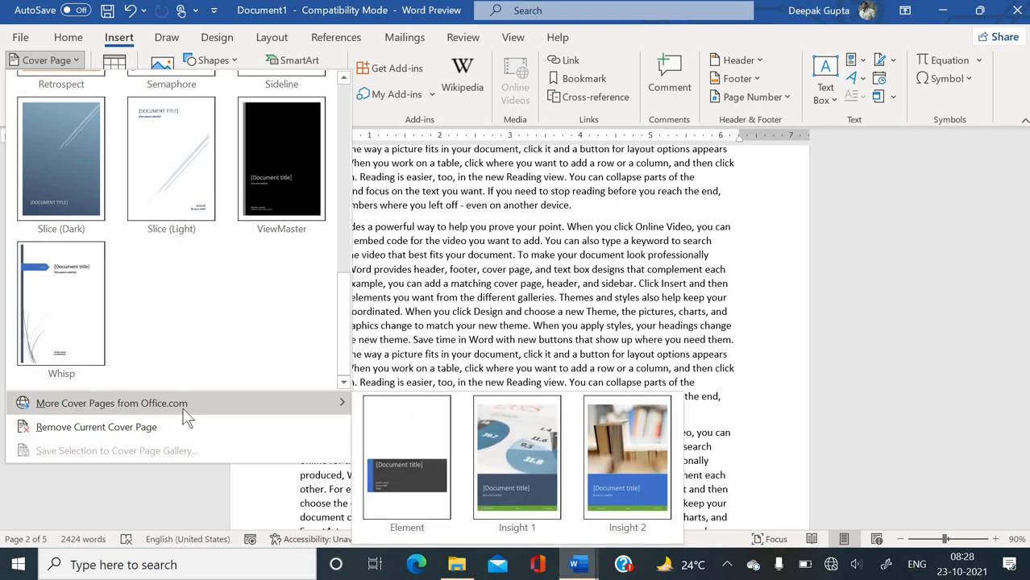
{"action": "mouse_move", "coordinate": [244, 407]}
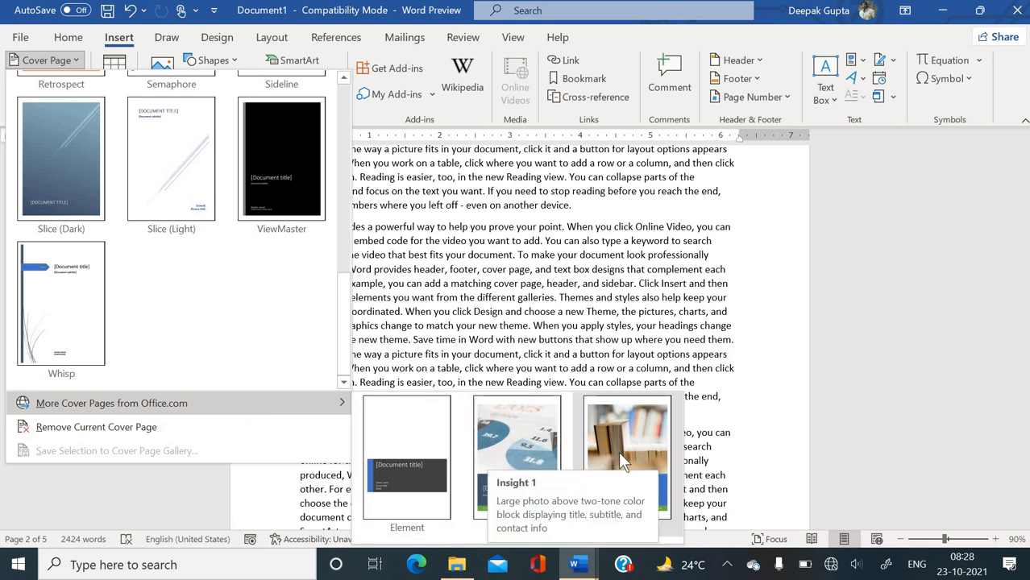
{"action": "left_click", "coordinate": [497, 451]}
{"action": "scroll", "coordinate": [501, 384], "scroll_direction": "down", "scroll_amount": 10}
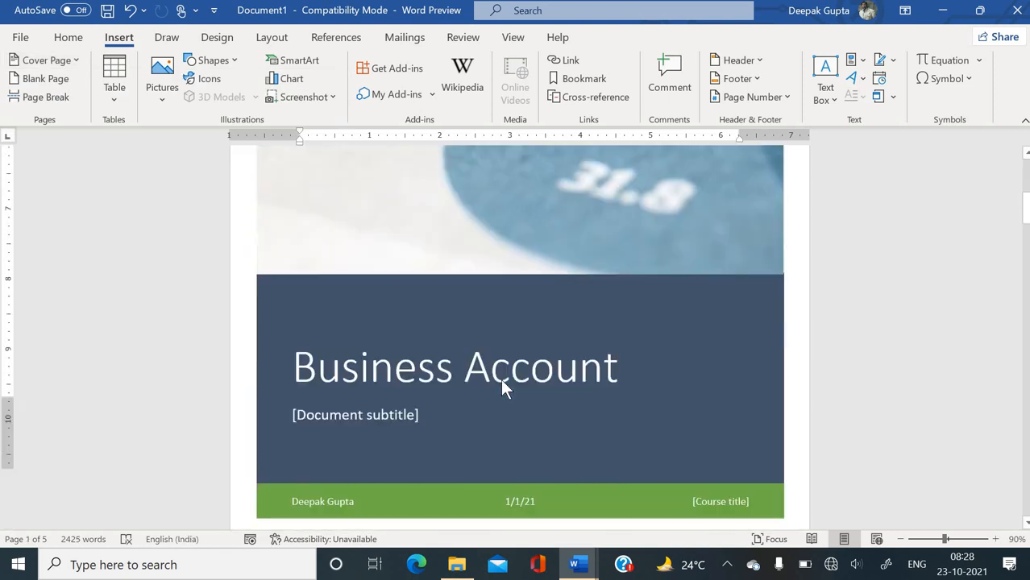
{"action": "scroll", "coordinate": [502, 383], "scroll_direction": "up", "scroll_amount": 10}
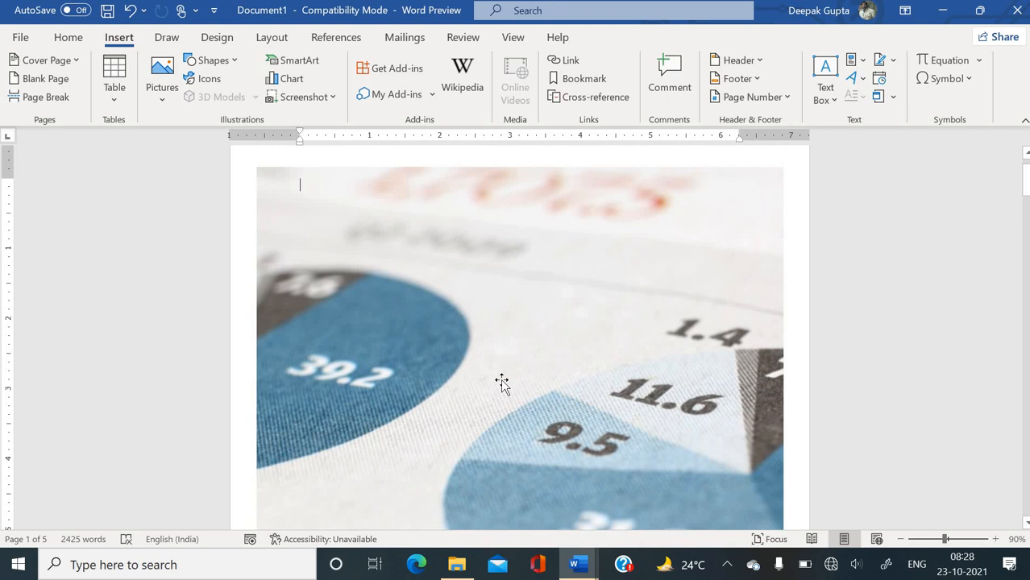
{"action": "scroll", "coordinate": [501, 383], "scroll_direction": "down", "scroll_amount": 5}
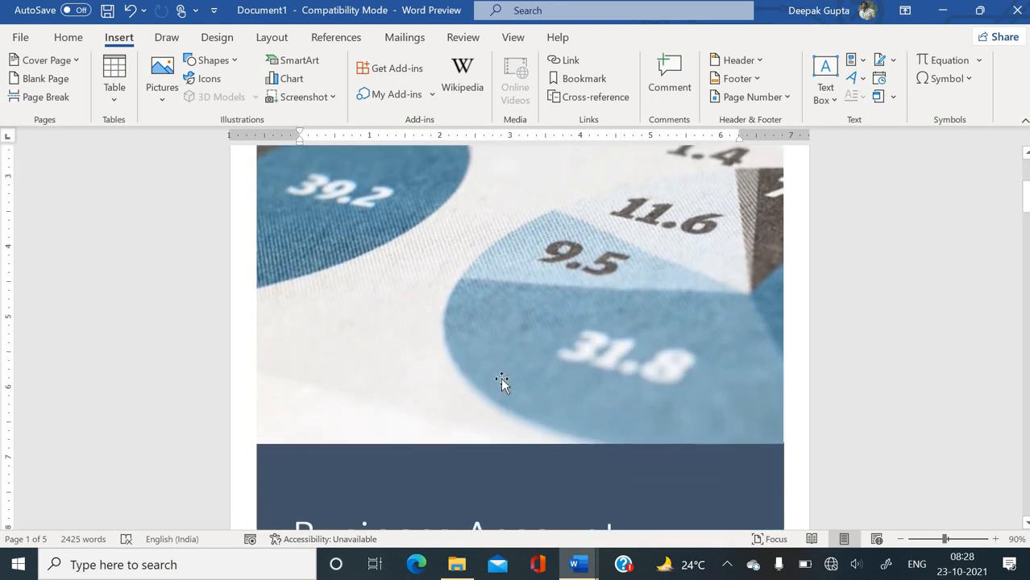
{"action": "scroll", "coordinate": [501, 379], "scroll_direction": "down", "scroll_amount": 10}
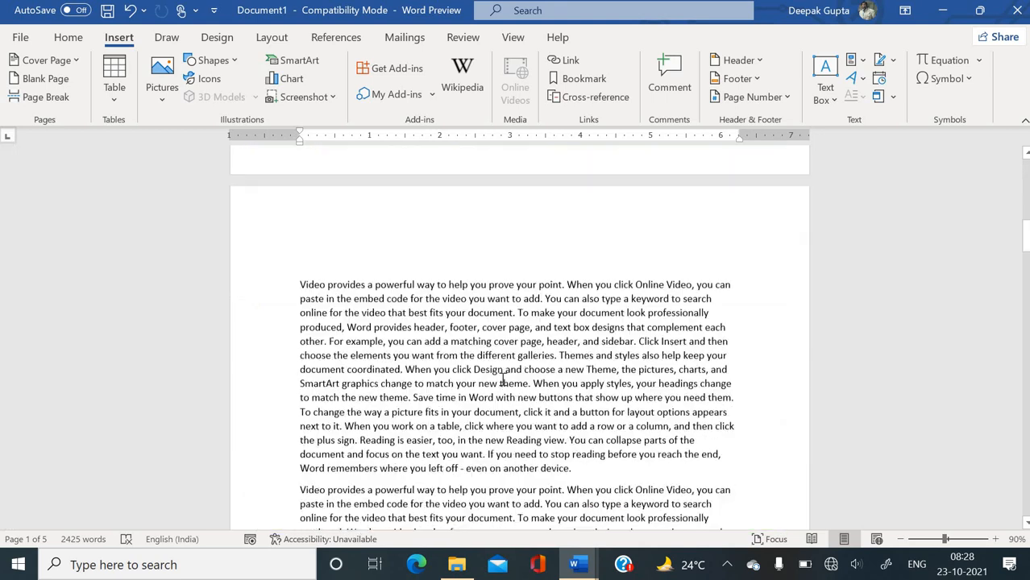
- Enlarge the document view to 140% and switch to the Word theory.docx notes
{"action": "scroll", "coordinate": [503, 379], "scroll_direction": "up", "scroll_amount": 5, "text": "ctrl"}
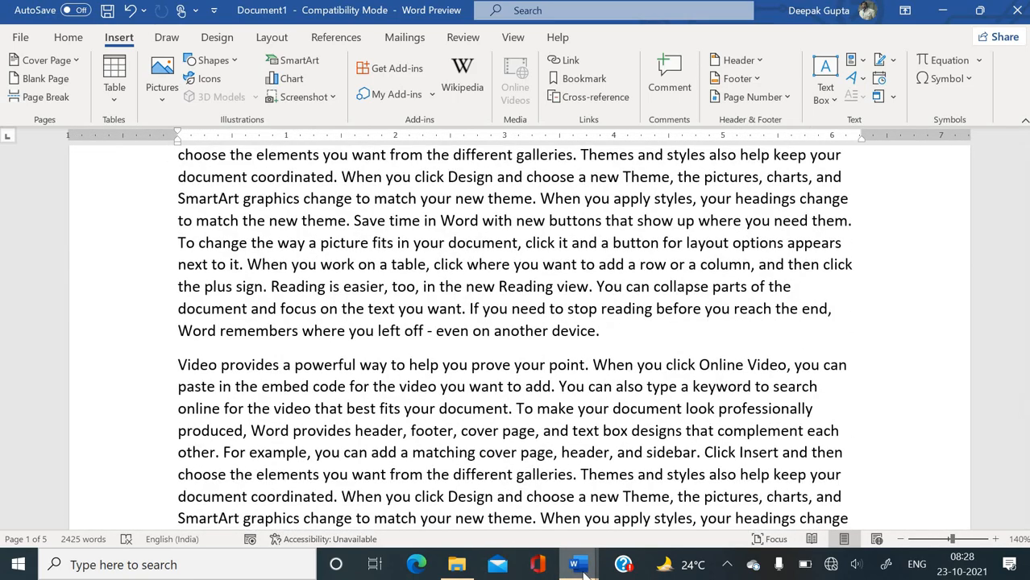
{"action": "mouse_move", "coordinate": [583, 567]}
{"action": "left_click", "coordinate": [569, 503]}
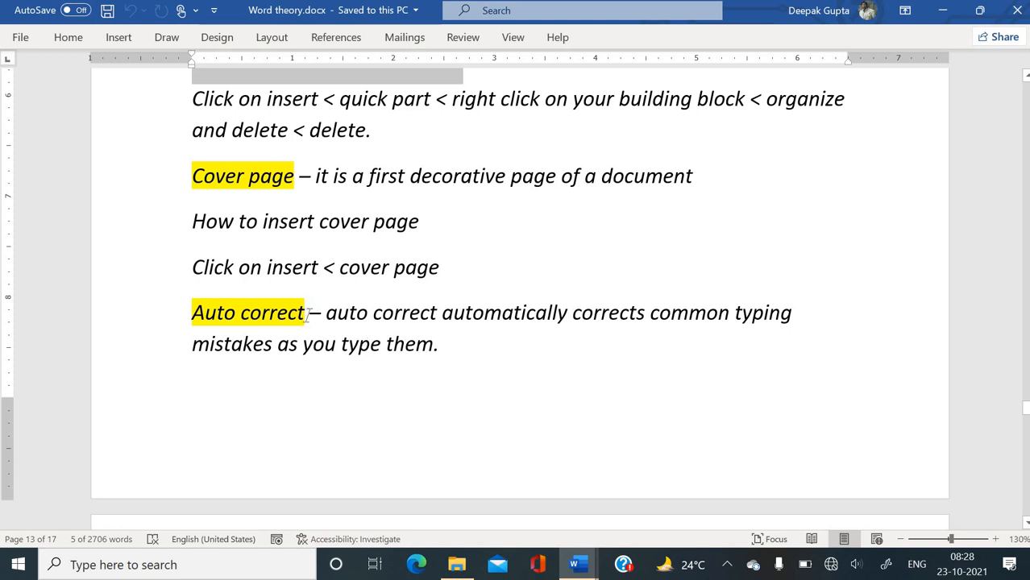
- Read through the Auto correct definition in the notes, marking its phrases while explaining them
{"action": "left_click_drag", "start_coordinate": [326, 315], "coordinate": [439, 325]}
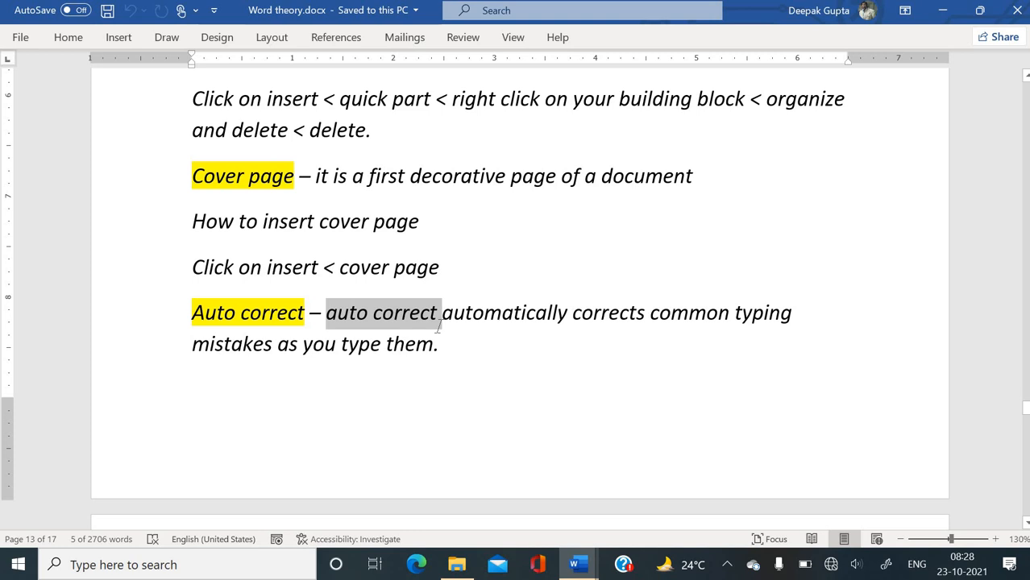
{"action": "left_click_drag", "start_coordinate": [440, 325], "coordinate": [443, 347]}
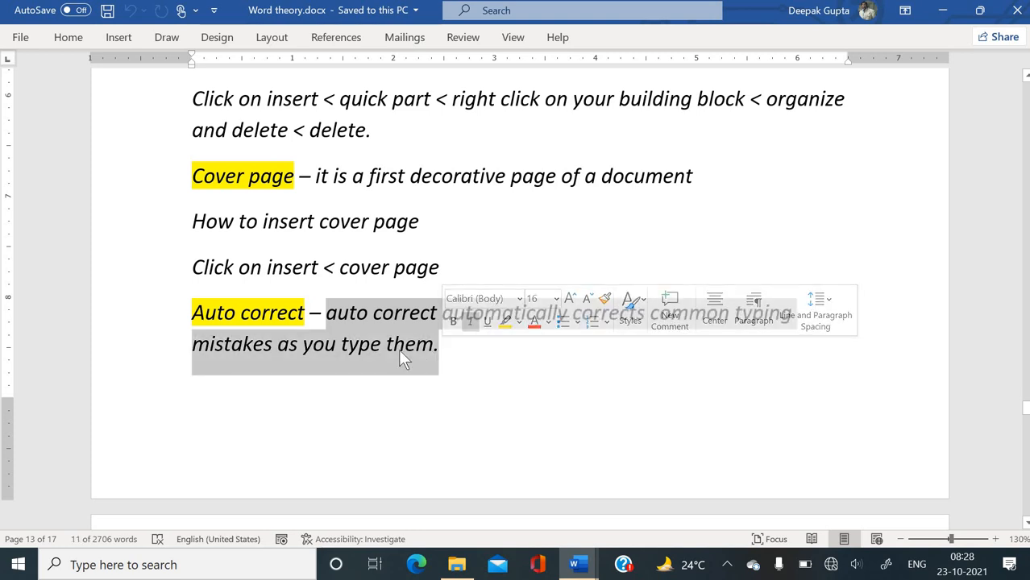
{"action": "left_click", "coordinate": [359, 345]}
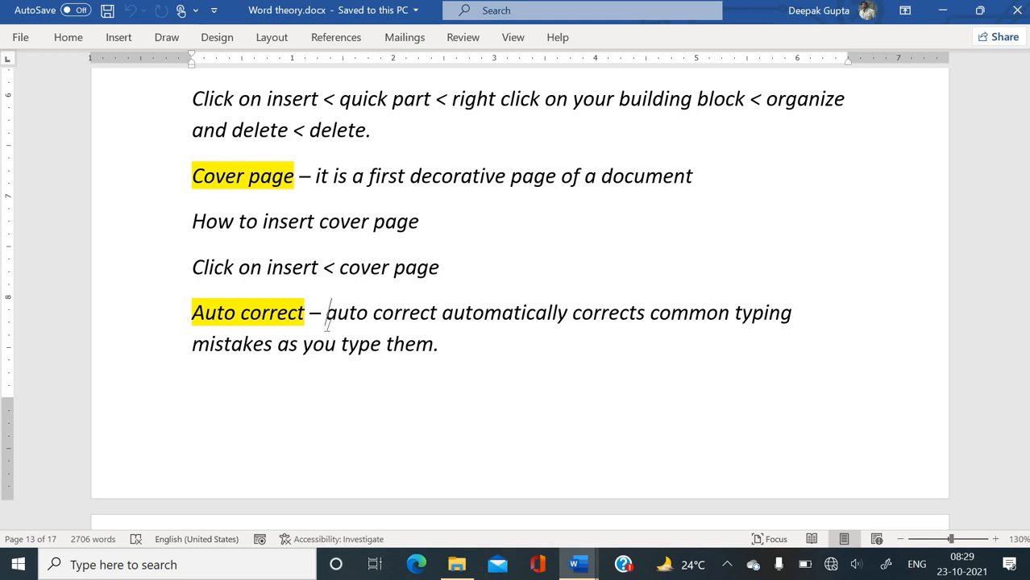
{"action": "left_click_drag", "start_coordinate": [326, 315], "coordinate": [475, 350]}
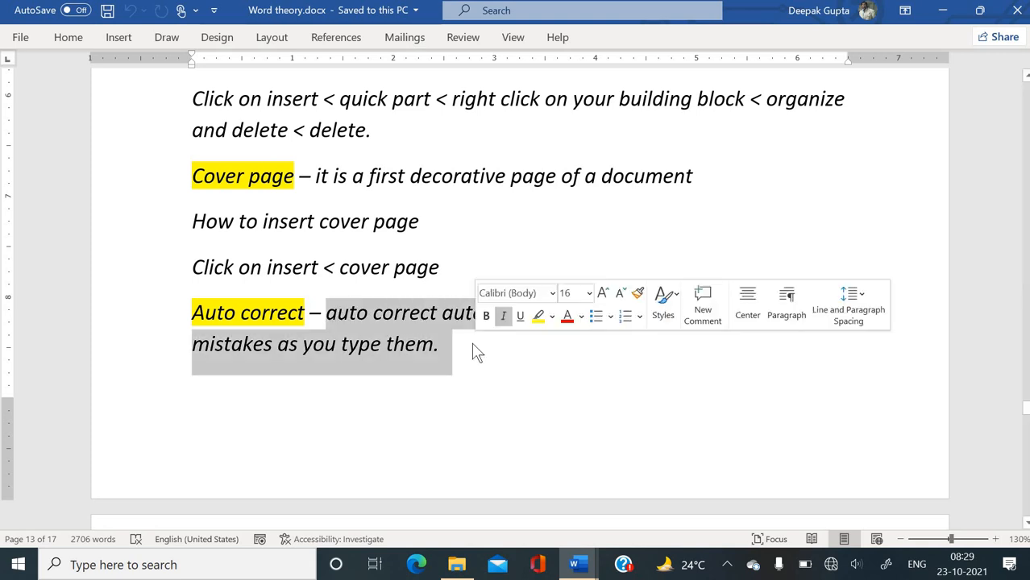
{"action": "left_click", "coordinate": [417, 345]}
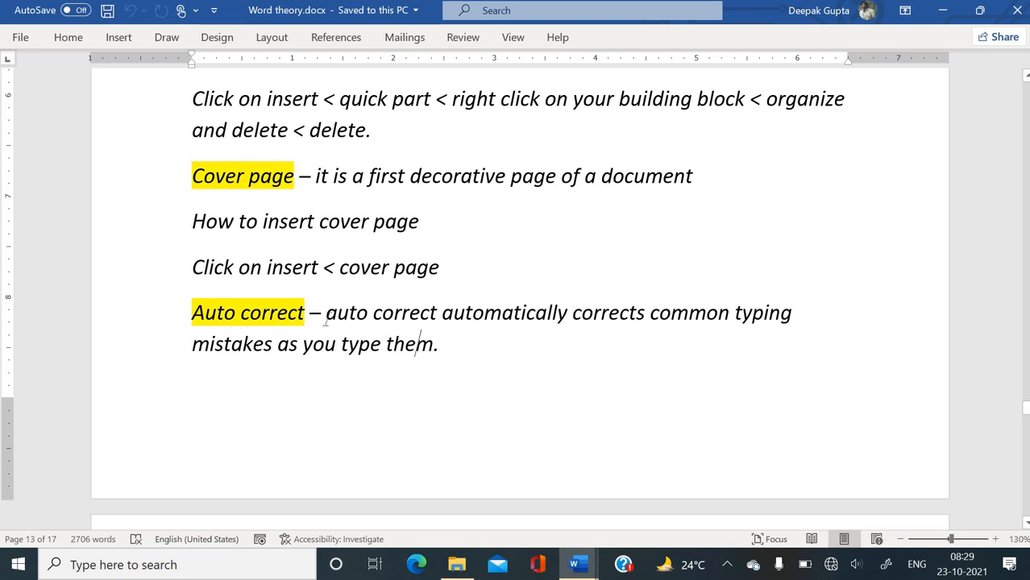
{"action": "left_click_drag", "start_coordinate": [327, 321], "coordinate": [466, 326]}
{"action": "left_click_drag", "start_coordinate": [465, 326], "coordinate": [465, 326]}
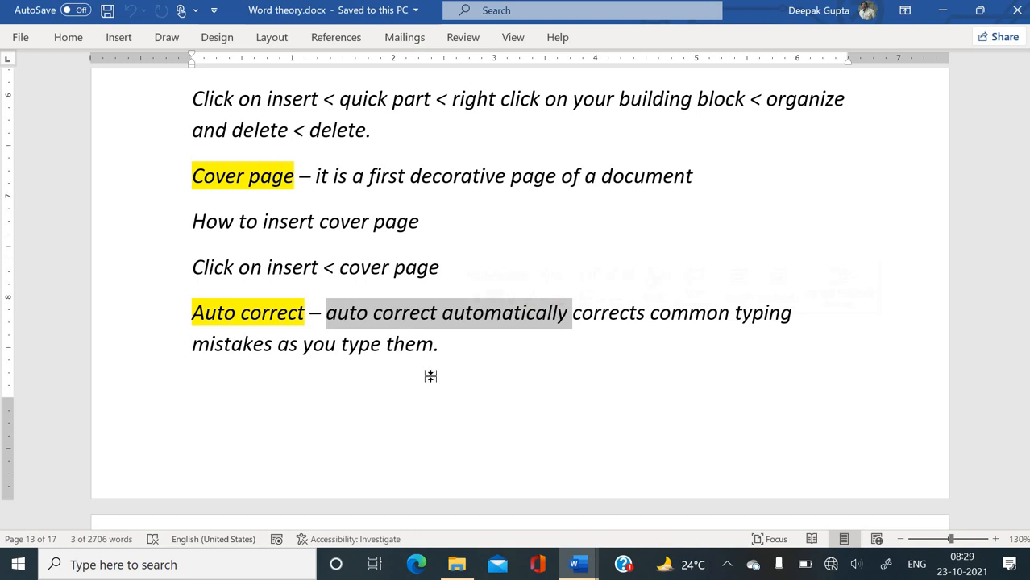
{"action": "scroll", "coordinate": [431, 376], "scroll_direction": "down", "scroll_amount": 3}
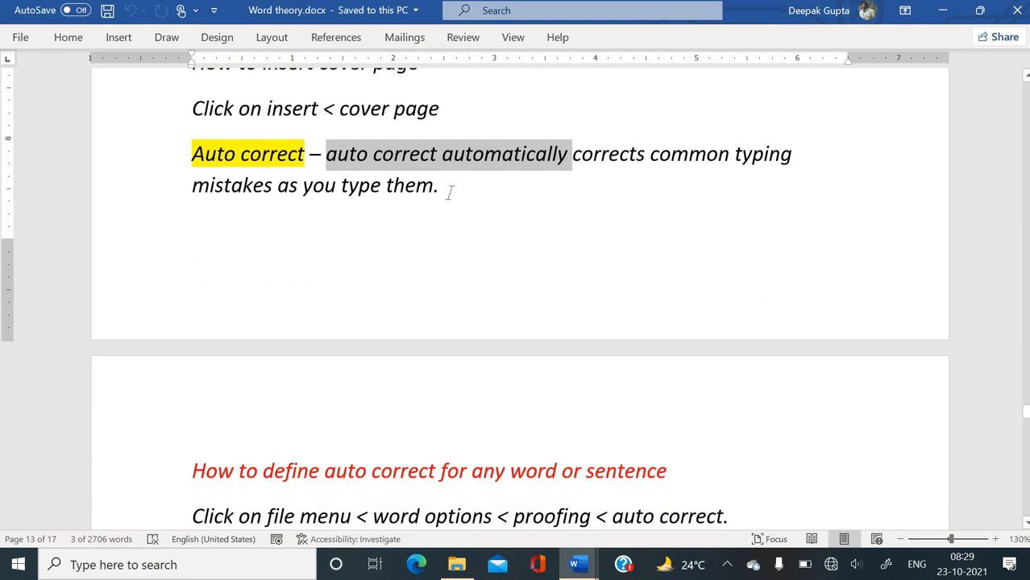
{"action": "left_click", "coordinate": [449, 186]}
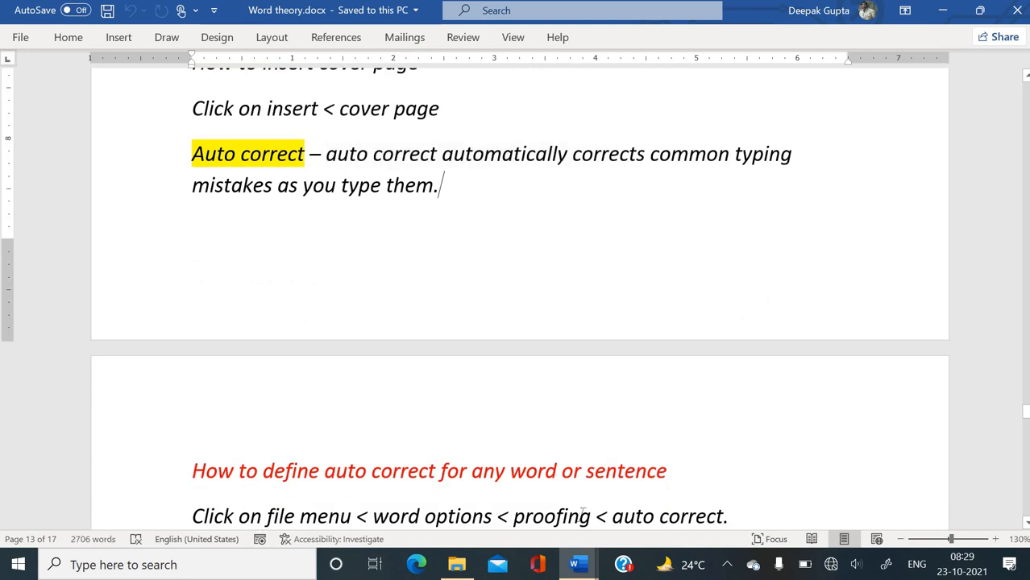
- Switch to Document1 and enter the misspelled word "teh" twice on a new line below the last purple paragraph
{"action": "mouse_move", "coordinate": [593, 558]}
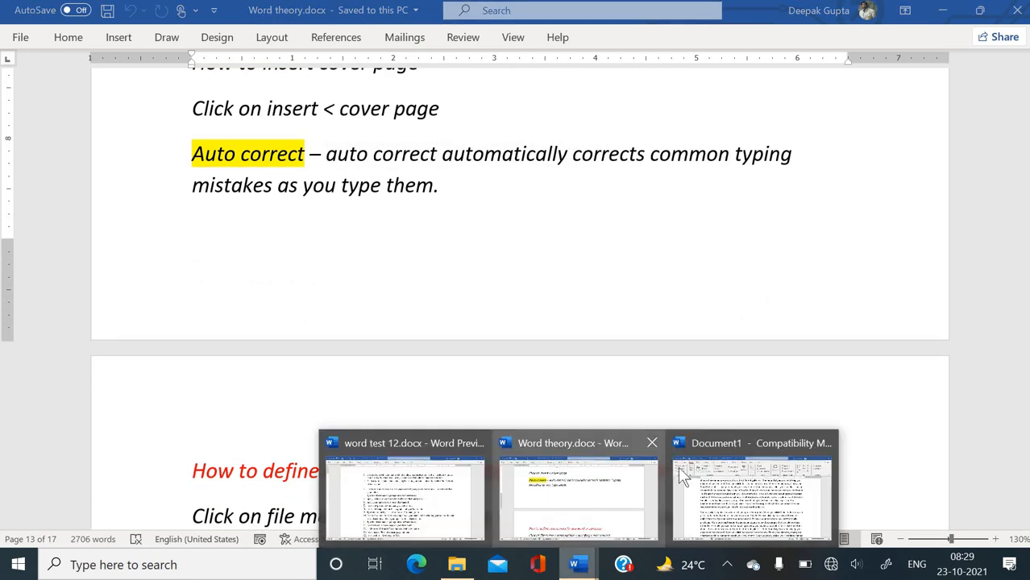
{"action": "left_click", "coordinate": [738, 502]}
{"action": "scroll", "coordinate": [540, 408], "scroll_direction": "down", "scroll_amount": 10}
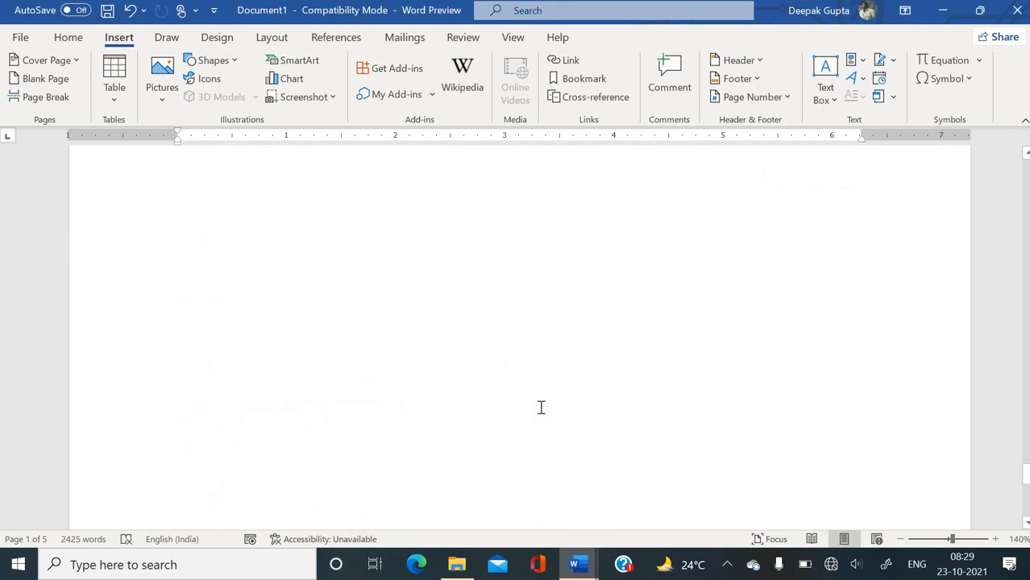
{"action": "scroll", "coordinate": [411, 339], "scroll_direction": "up", "scroll_amount": 3}
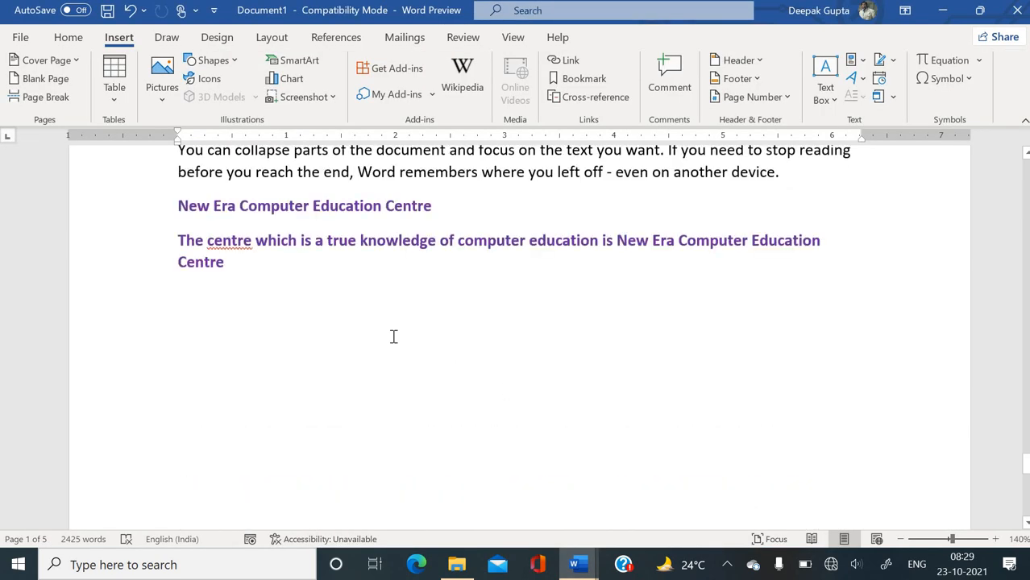
{"action": "left_click", "coordinate": [296, 334]}
{"action": "type", "text": "t"}
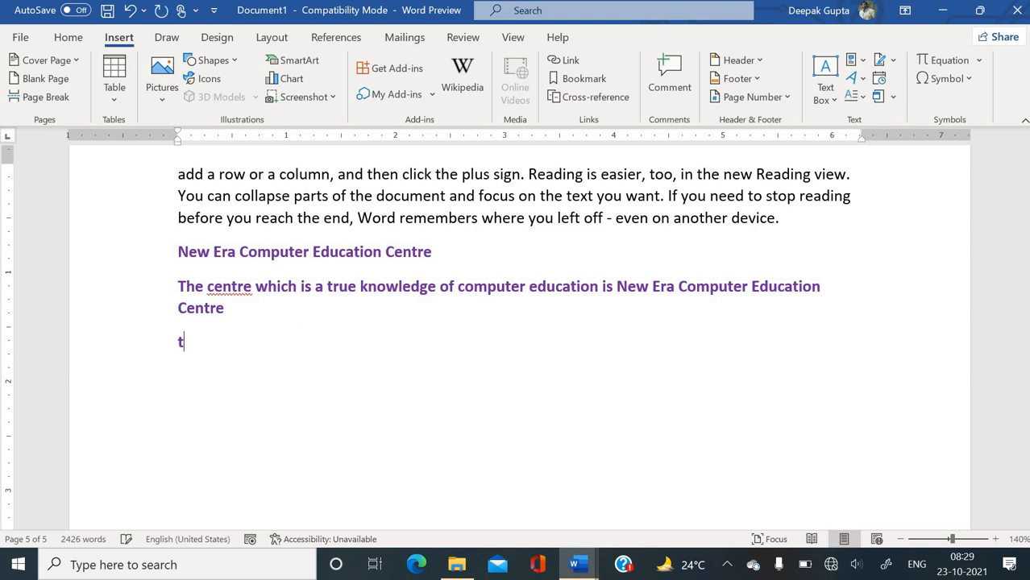
{"action": "type", "text": "eh"}
{"action": "type", "text": "teh"}
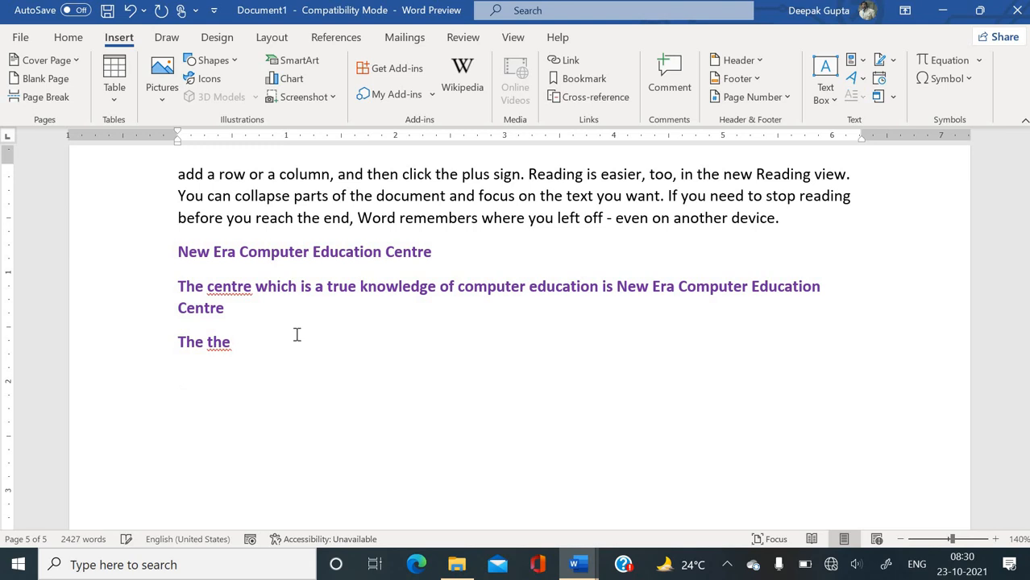
- Add three emoticons on separate lines below the "The the" line: ":-)" twice and ":-(" once
{"action": "type", "text": ":-)"}
{"action": "key", "text": "Return"}
{"action": "type", "text": ":-)"}
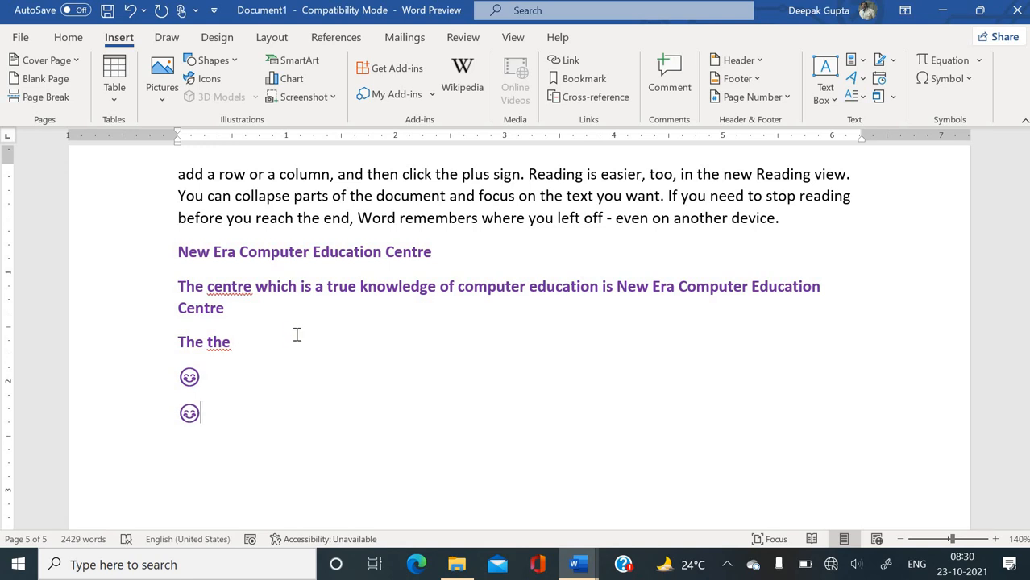
{"action": "type", "text": ":"}
{"action": "key", "text": "BackSpace"}
{"action": "key", "text": "Return"}
{"action": "type", "text": ":-("}
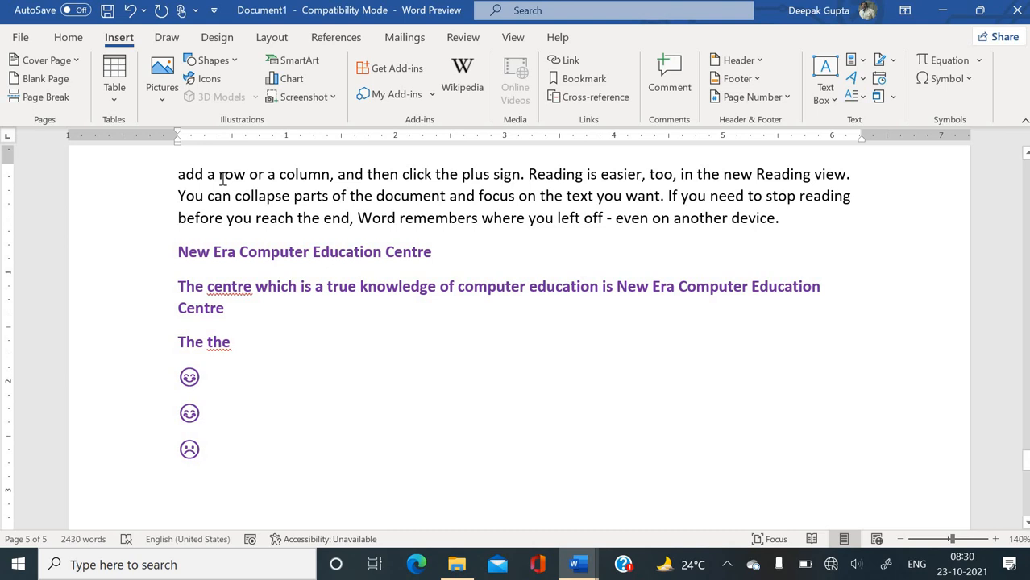
- Return to the Word theory.docx notes and read the section on defining auto correct for a word or sentence
{"action": "mouse_move", "coordinate": [578, 566]}
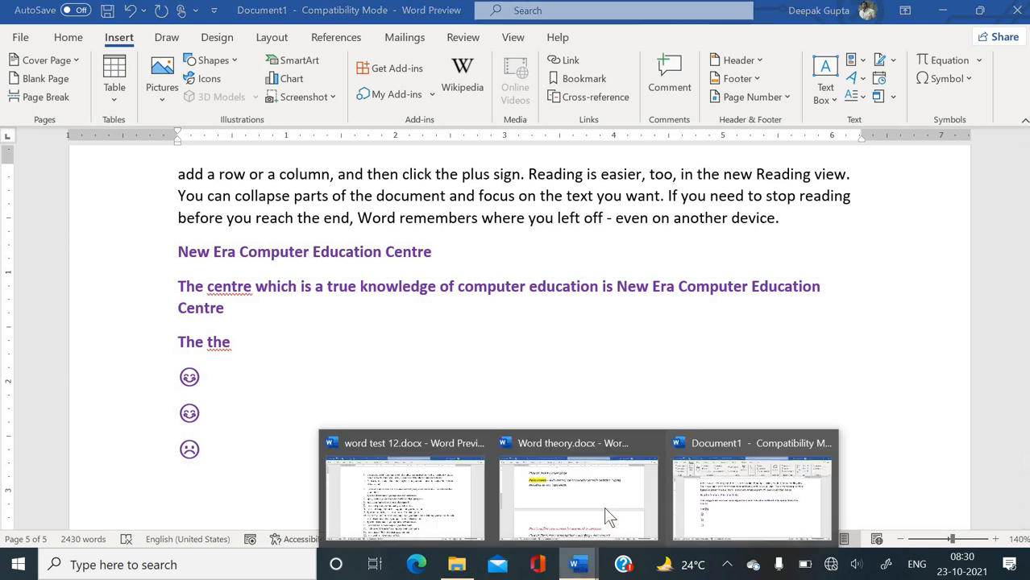
{"action": "left_click", "coordinate": [621, 508]}
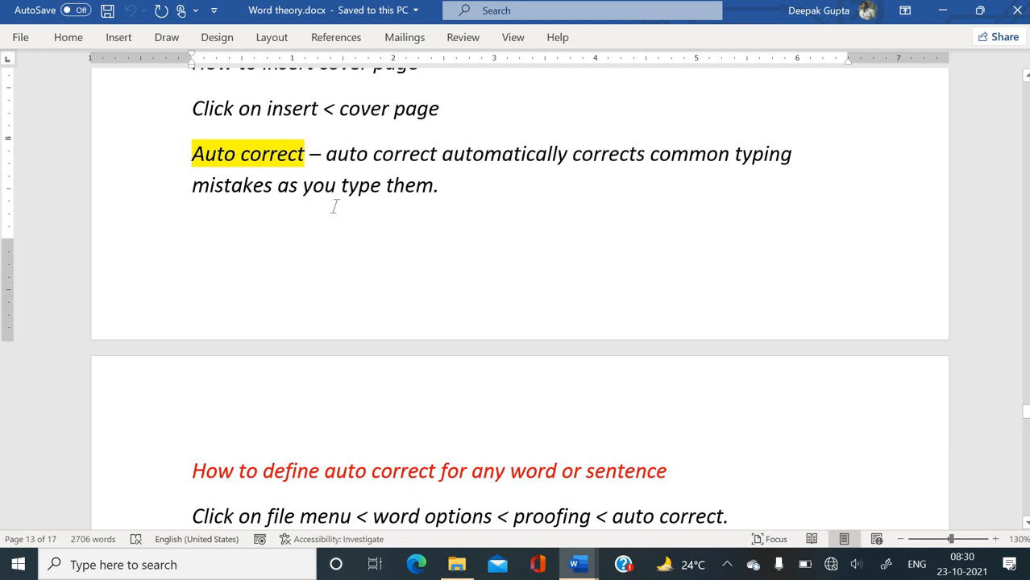
{"action": "scroll", "coordinate": [419, 203], "scroll_direction": "down", "scroll_amount": 6}
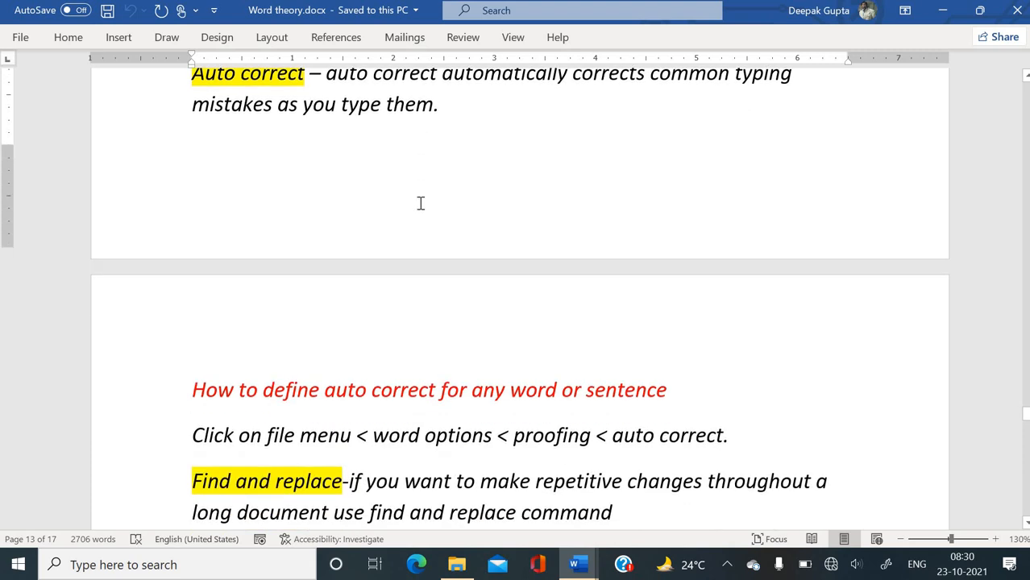
{"action": "scroll", "coordinate": [419, 203], "scroll_direction": "down", "scroll_amount": 2}
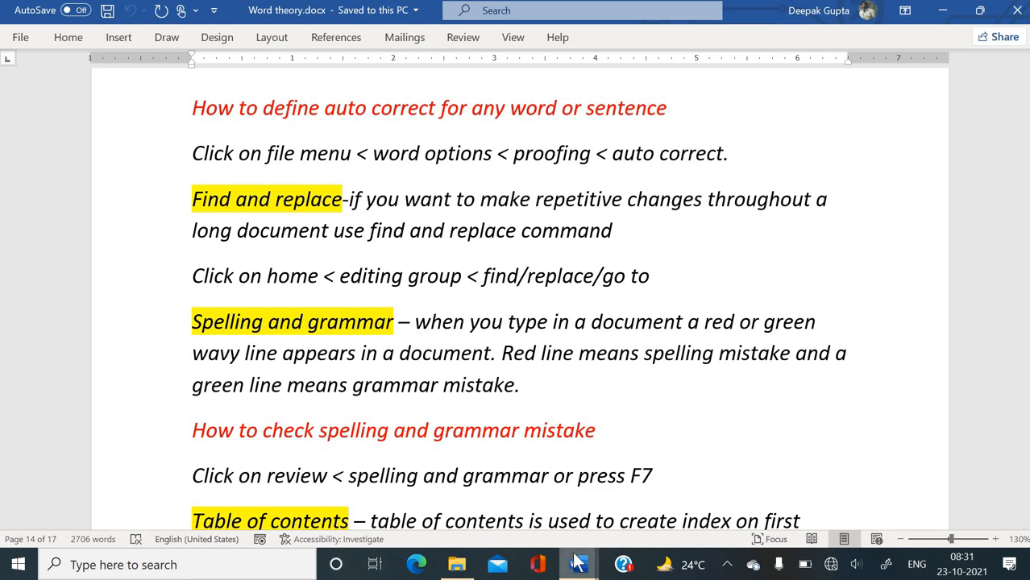
- Switch to Document1 and enter the misspelled word "depriciation" after the sad face
{"action": "mouse_move", "coordinate": [593, 542]}
{"action": "left_click", "coordinate": [752, 493]}
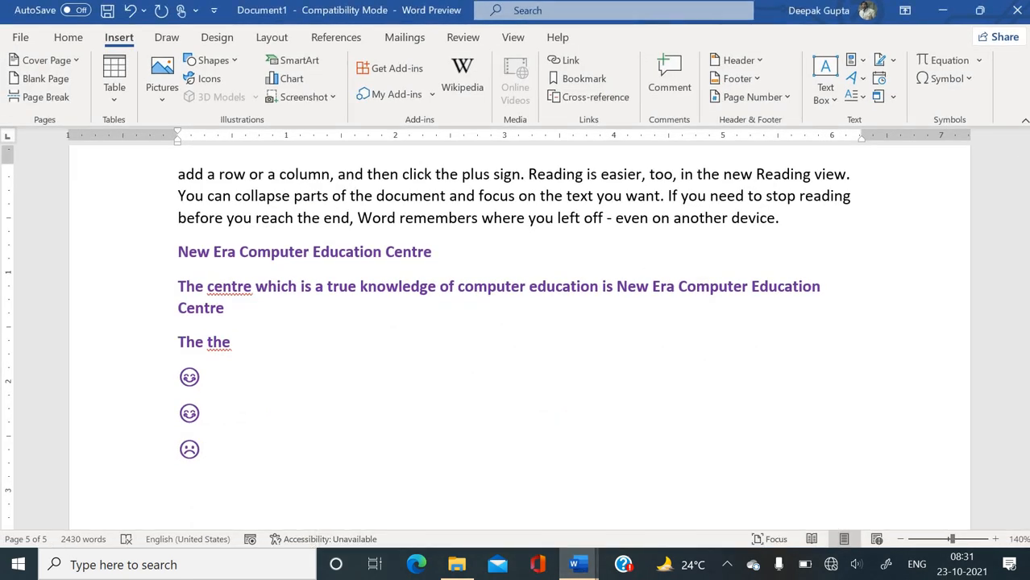
{"action": "type", "text": "depri"}
{"action": "type", "text": "ciation"}
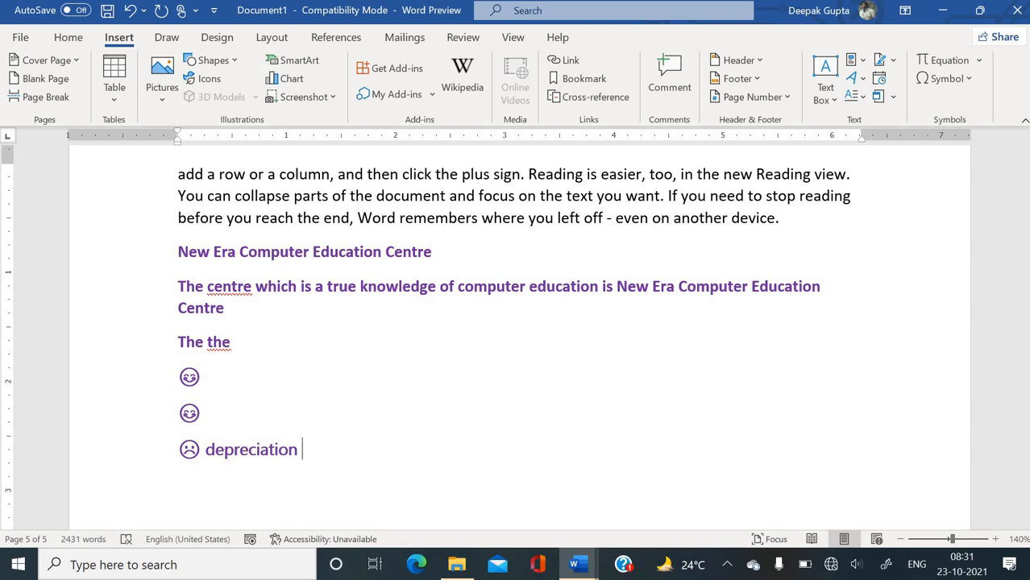
- Go back to the Word theory.docx notes and review the instructions for reaching the auto correct settings
{"action": "key", "text": "alt+Tab"}
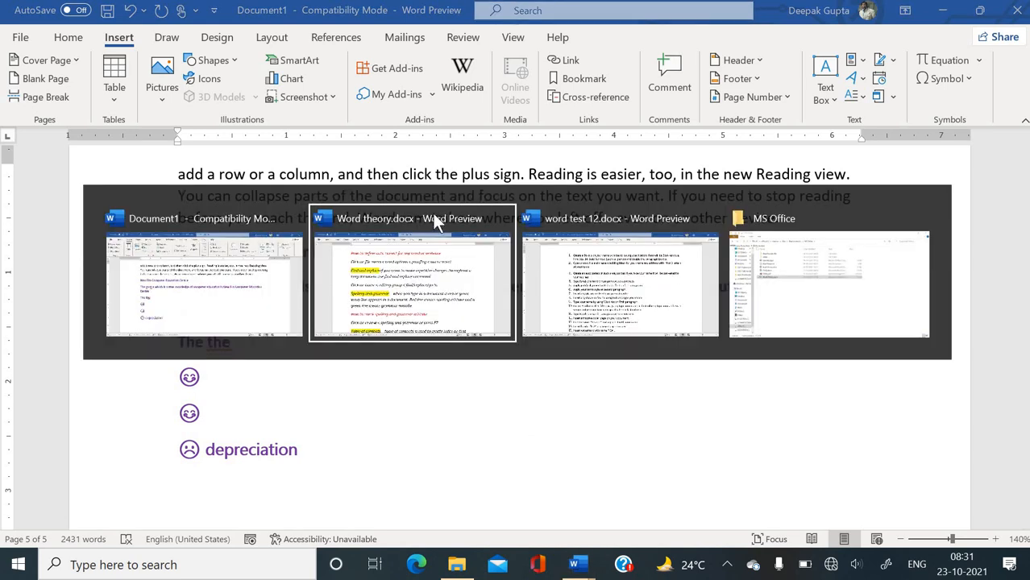
{"action": "left_click", "coordinate": [433, 274]}
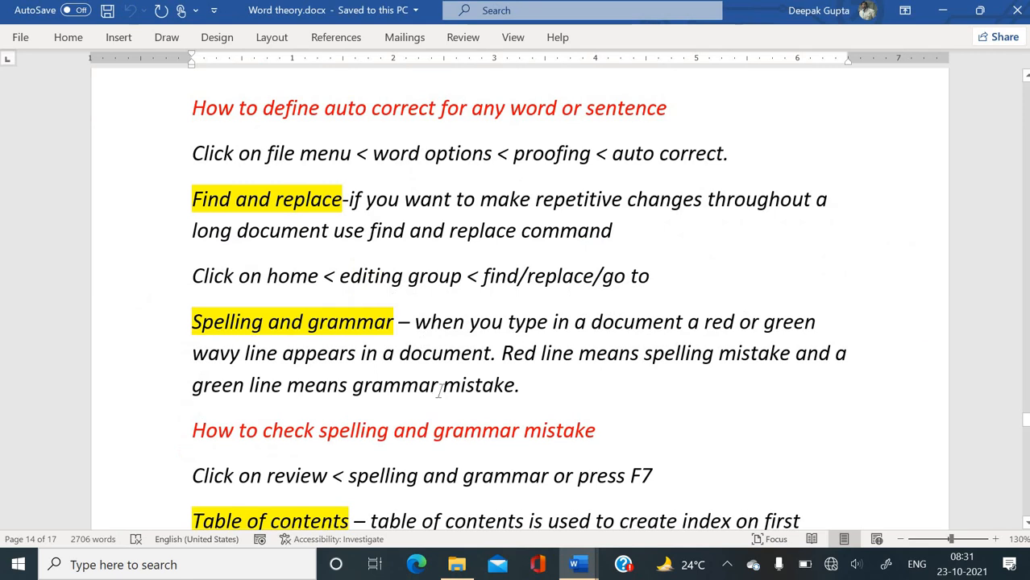
{"action": "scroll", "coordinate": [439, 391], "scroll_direction": "down", "scroll_amount": 2}
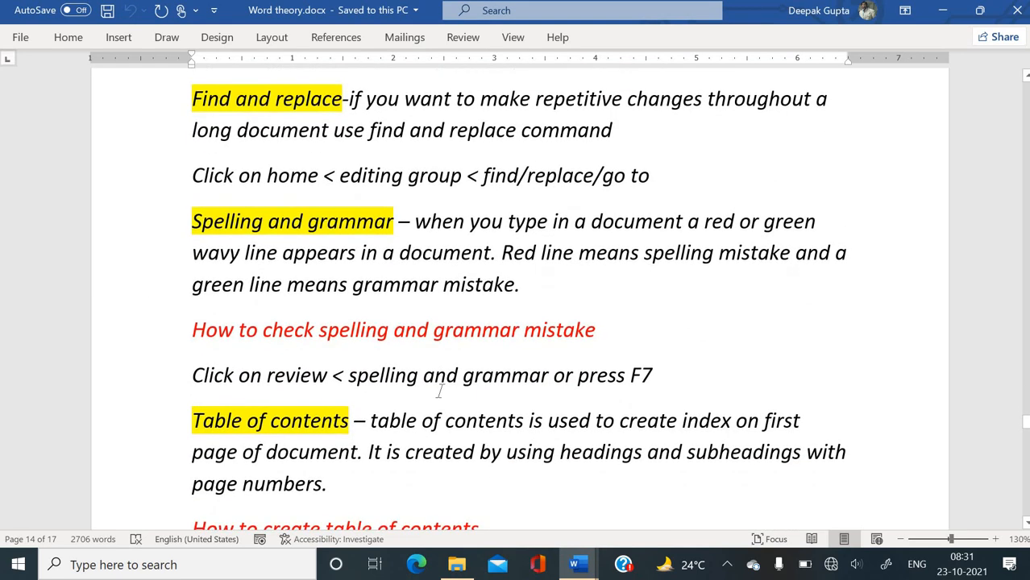
{"action": "scroll", "coordinate": [439, 391], "scroll_direction": "up", "scroll_amount": 5}
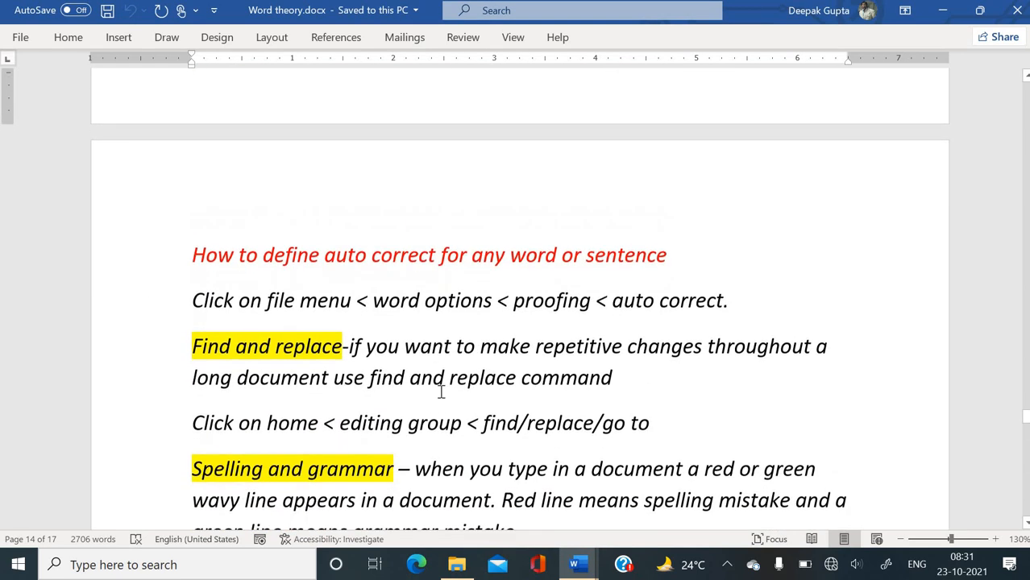
{"action": "scroll", "coordinate": [439, 391], "scroll_direction": "up", "scroll_amount": 5}
{"action": "scroll", "coordinate": [440, 391], "scroll_direction": "down", "scroll_amount": 1}
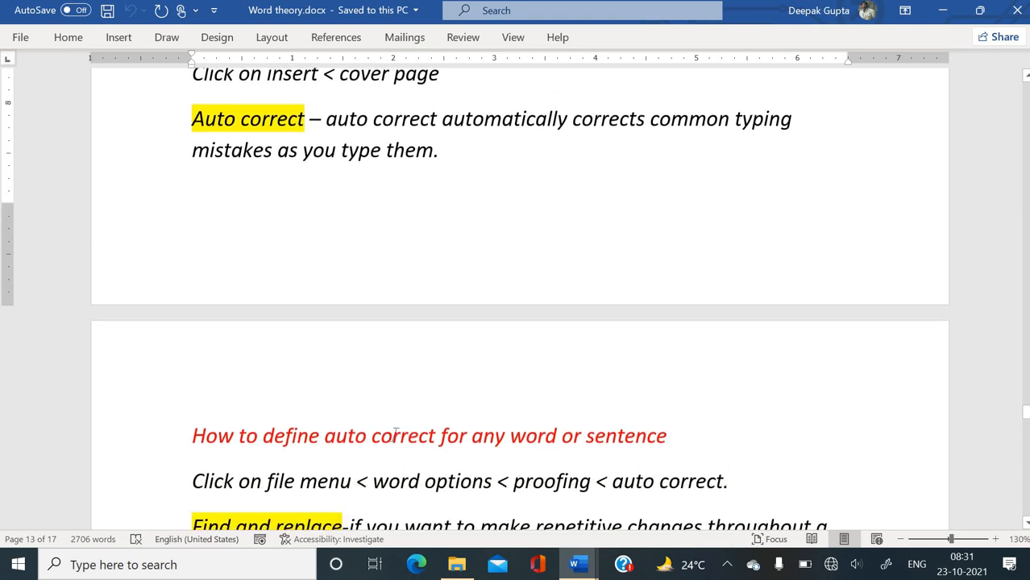
{"action": "scroll", "coordinate": [471, 436], "scroll_direction": "down", "scroll_amount": 1}
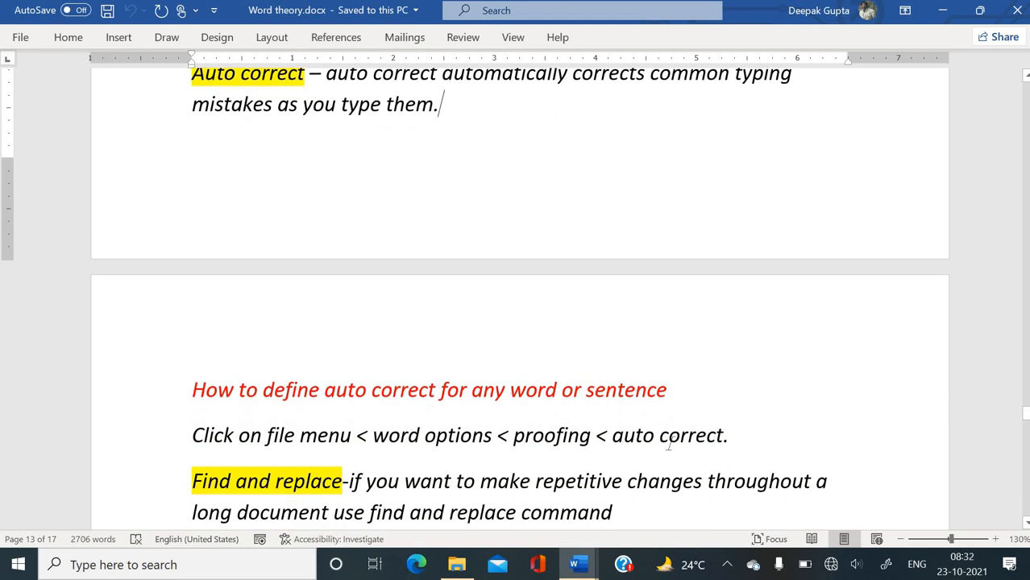
- Switch to Document1 and open the AutoCorrect options from the proofing settings in Word Options
{"action": "key", "text": "alt+Tab"}
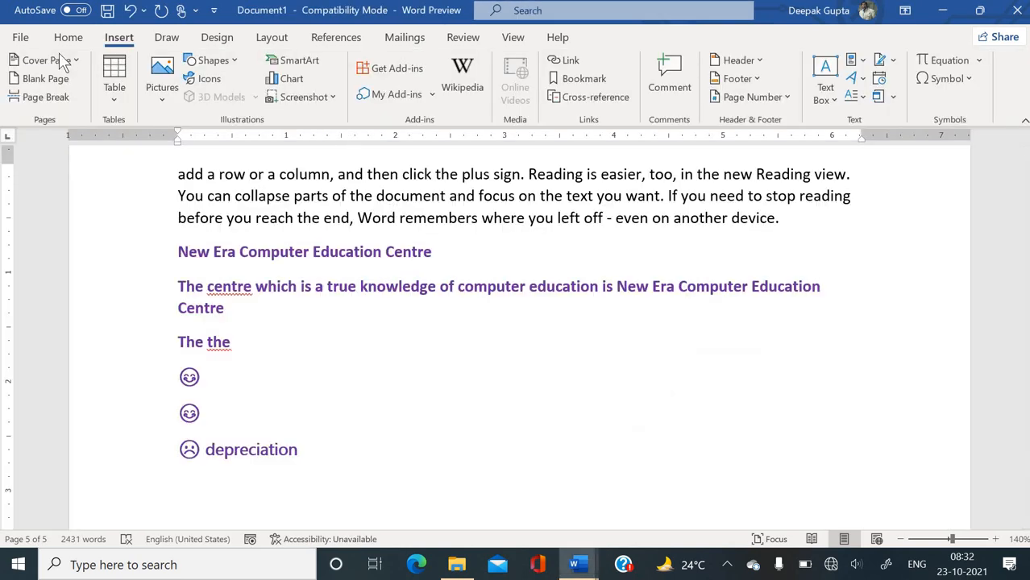
{"action": "left_click", "coordinate": [21, 38]}
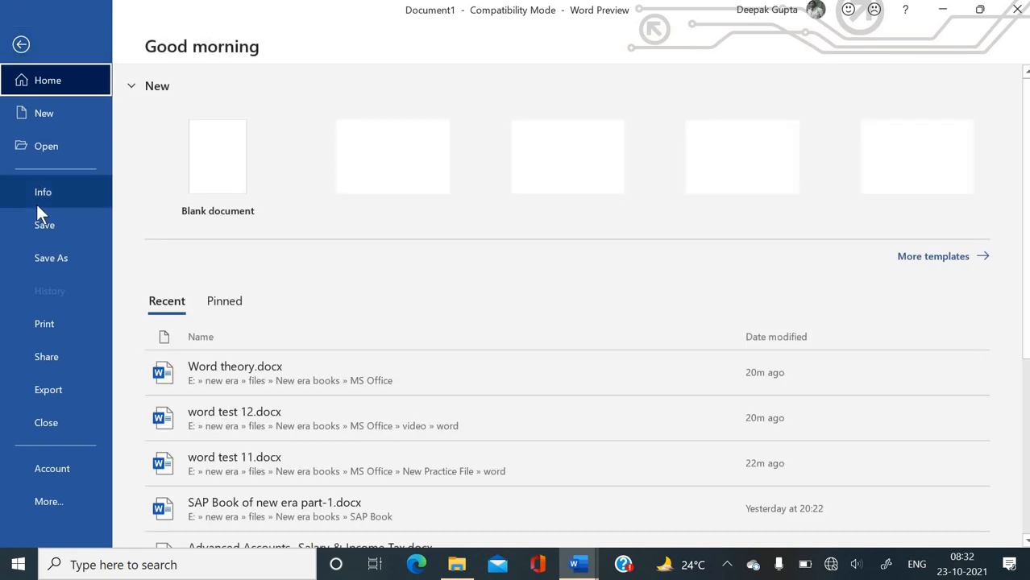
{"action": "left_click", "coordinate": [68, 495]}
{"action": "left_click", "coordinate": [166, 496]}
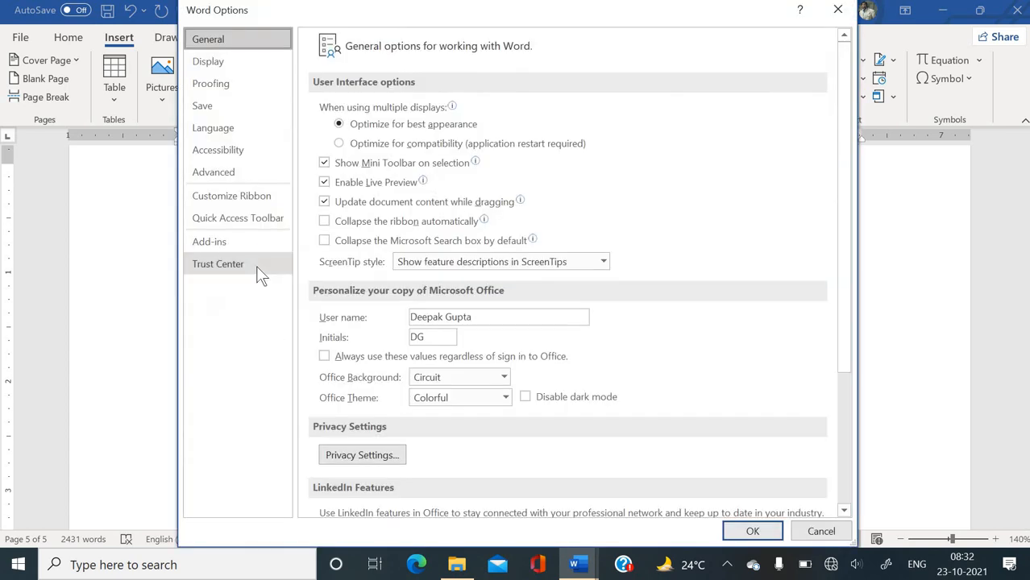
{"action": "left_click", "coordinate": [212, 84]}
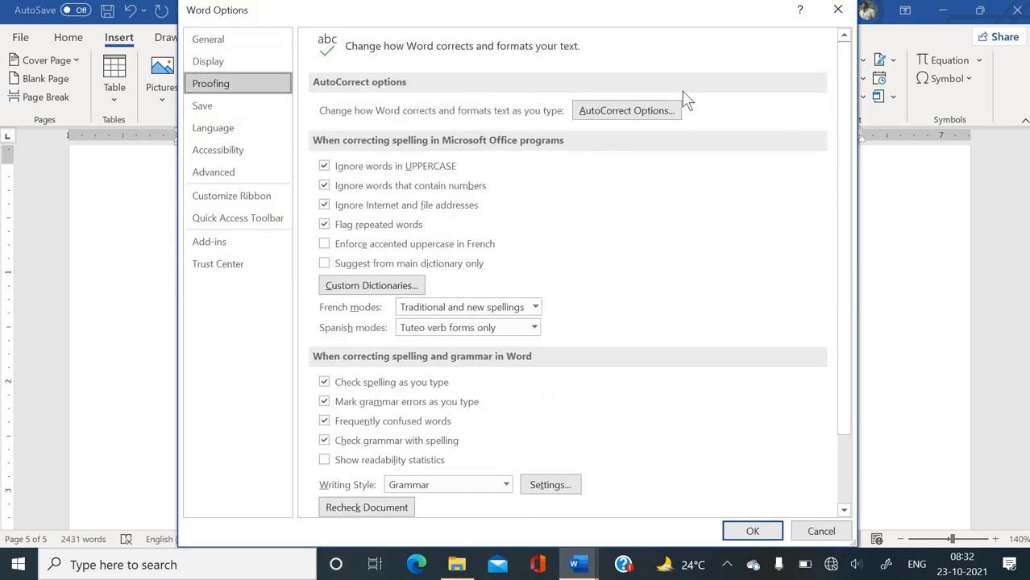
{"action": "left_click", "coordinate": [625, 114]}
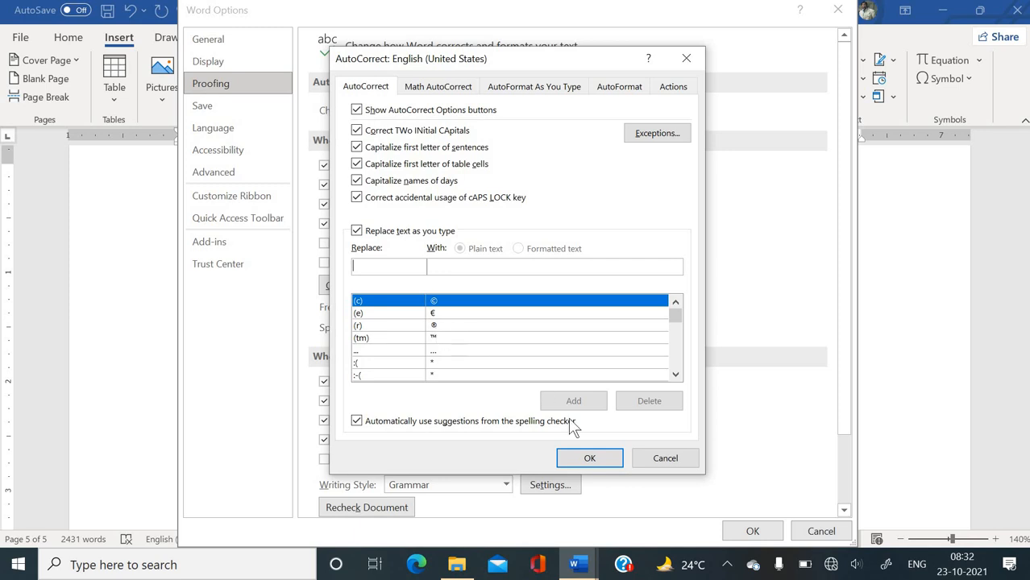
- Select the (tm) entry and look through the symbol and misspelled-word replacements in the AutoCorrect list
{"action": "left_click", "coordinate": [426, 339]}
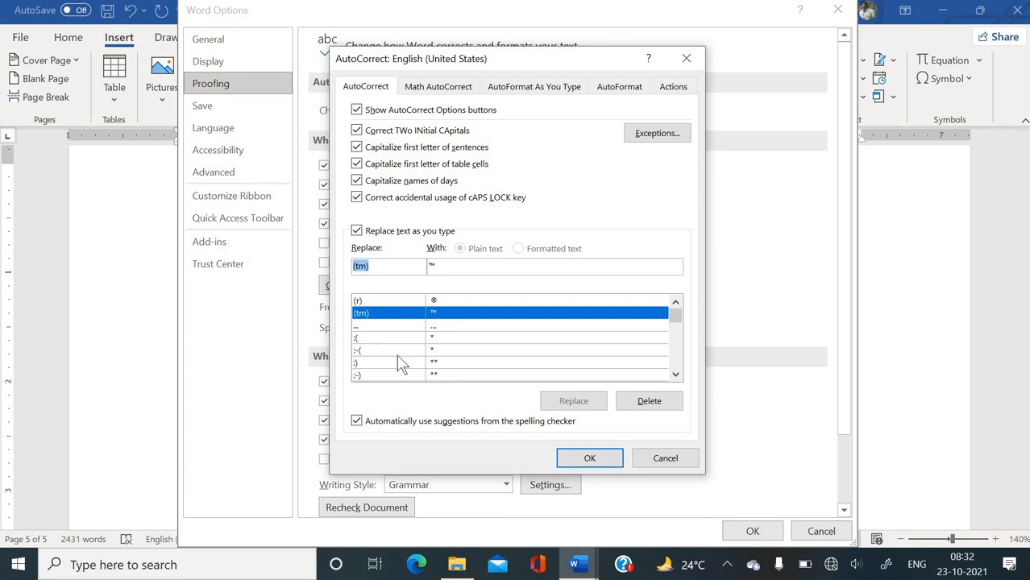
{"action": "scroll", "coordinate": [412, 366], "scroll_direction": "down", "scroll_amount": 2}
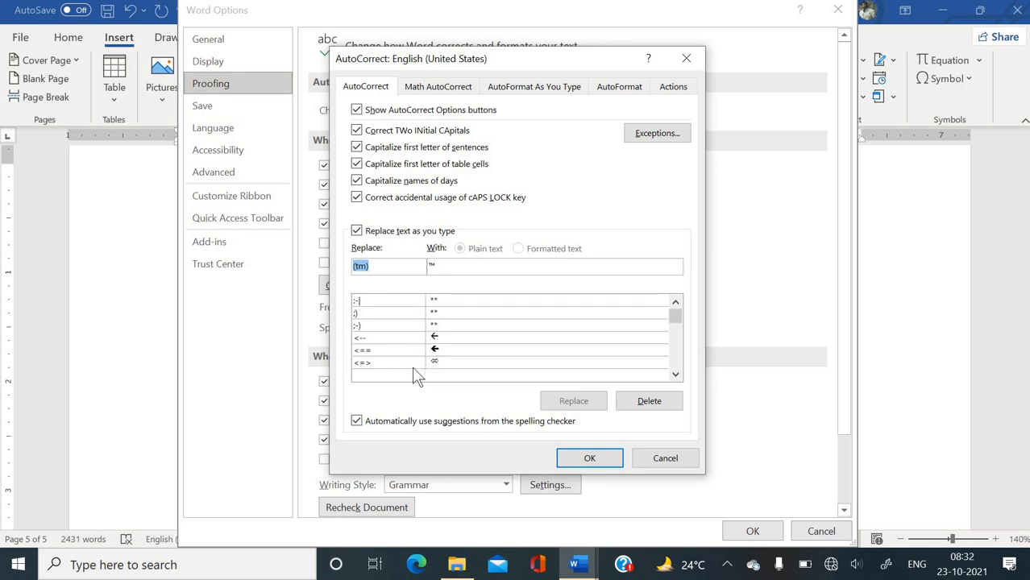
{"action": "scroll", "coordinate": [413, 371], "scroll_direction": "down", "scroll_amount": 2}
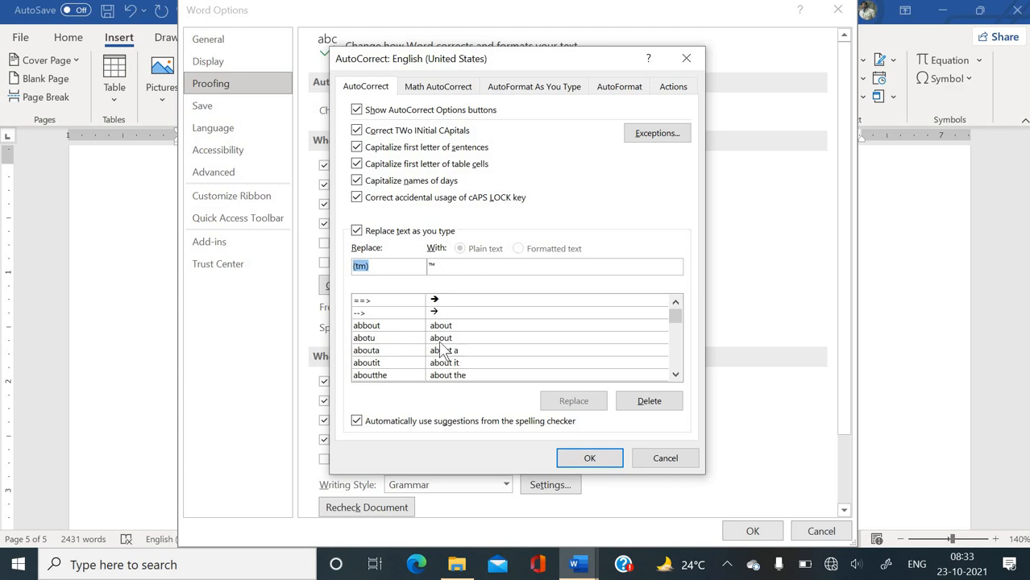
- Look through the misspelled-word replacements in the AutoCorrect list down to the end and return to the symbol entries
{"action": "scroll", "coordinate": [410, 365], "scroll_direction": "down", "scroll_amount": 7}
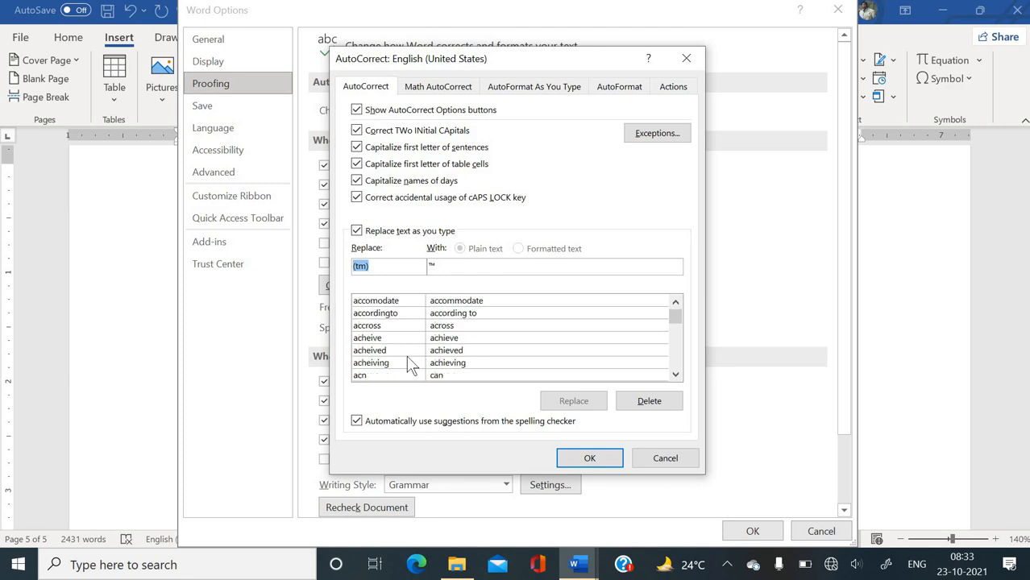
{"action": "scroll", "coordinate": [410, 365], "scroll_direction": "down", "scroll_amount": 6}
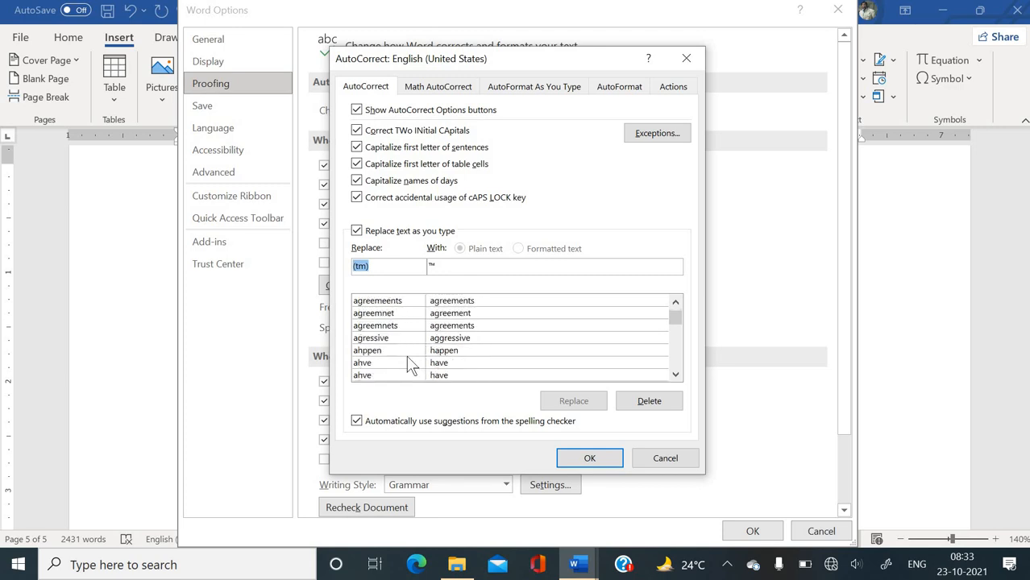
{"action": "scroll", "coordinate": [409, 364], "scroll_direction": "down", "scroll_amount": 2}
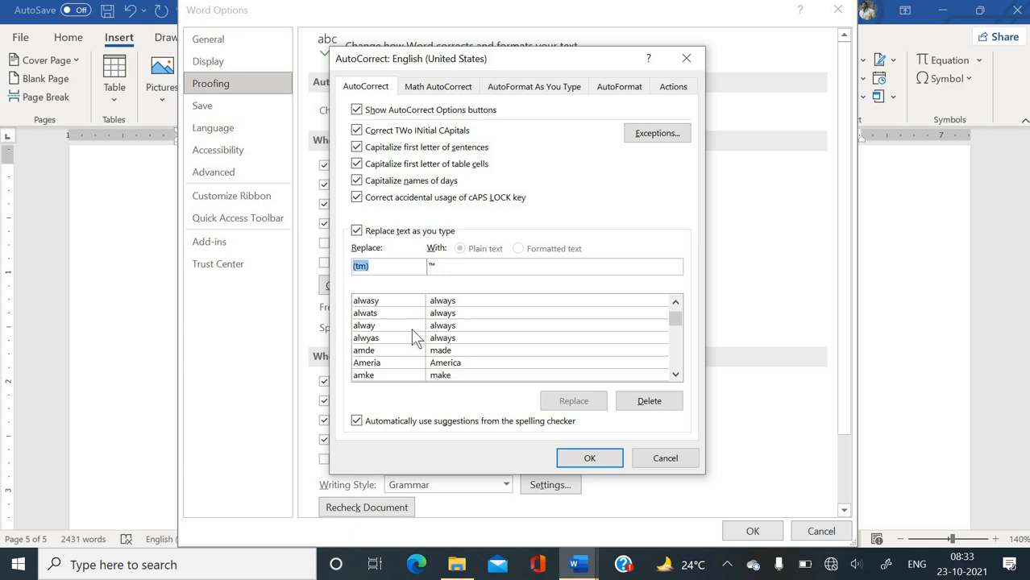
{"action": "scroll", "coordinate": [412, 339], "scroll_direction": "down", "scroll_amount": 8}
{"action": "scroll", "coordinate": [412, 329], "scroll_direction": "down", "scroll_amount": 20}
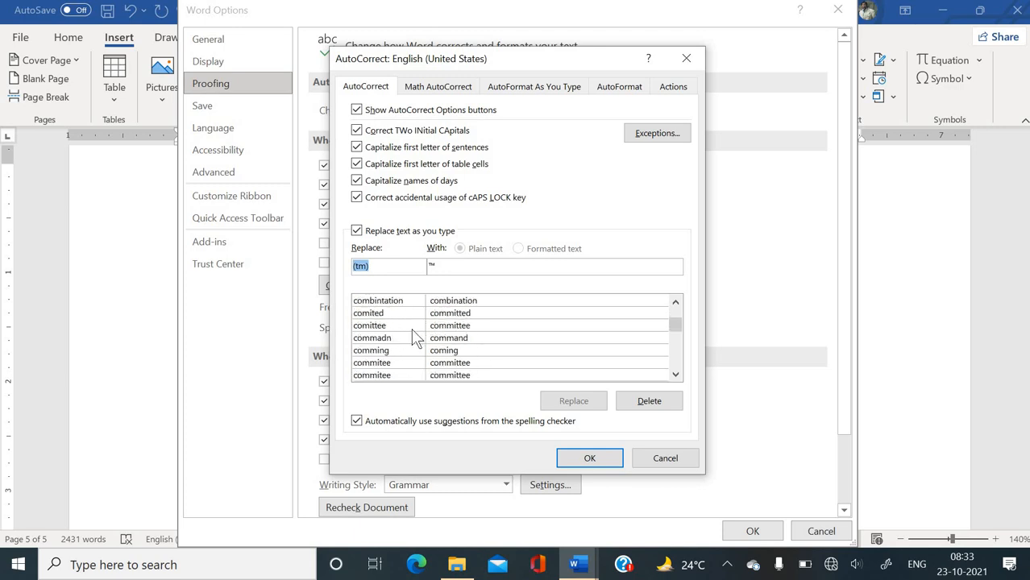
{"action": "scroll", "coordinate": [412, 329], "scroll_direction": "down", "scroll_amount": 20}
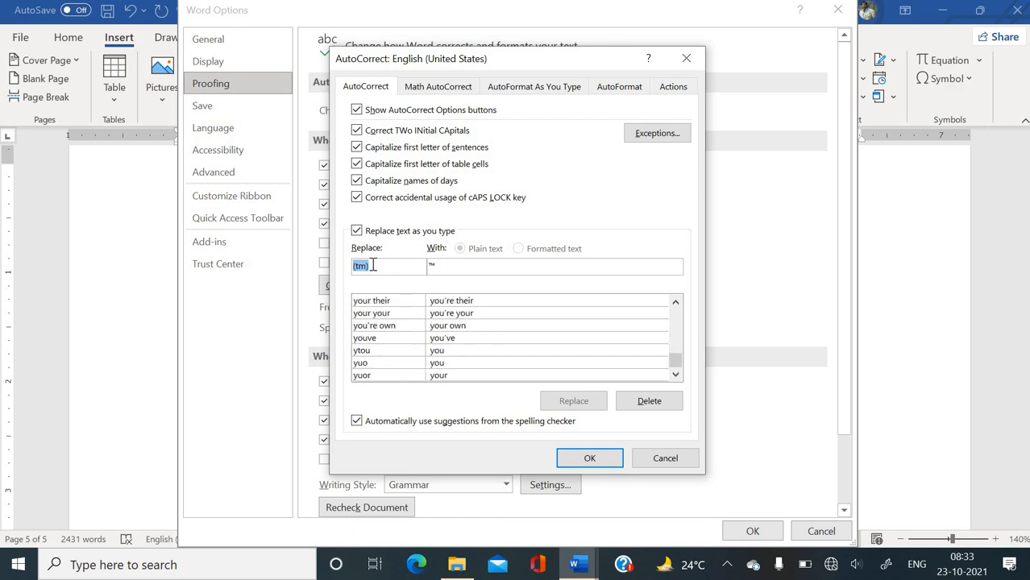
{"action": "left_click_drag", "start_coordinate": [674, 356], "coordinate": [657, 300]}
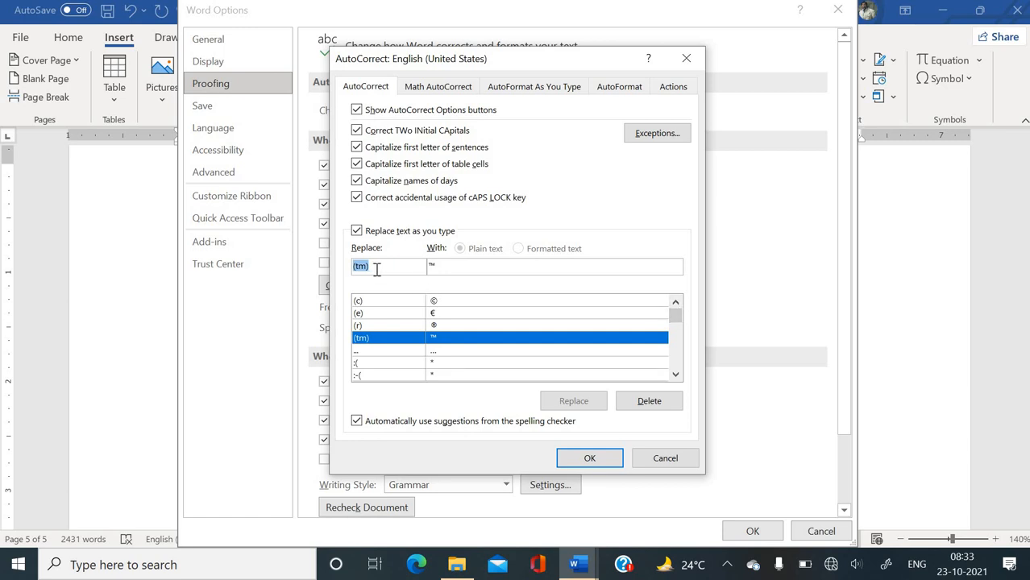
{"action": "key", "text": "BackSpace"}
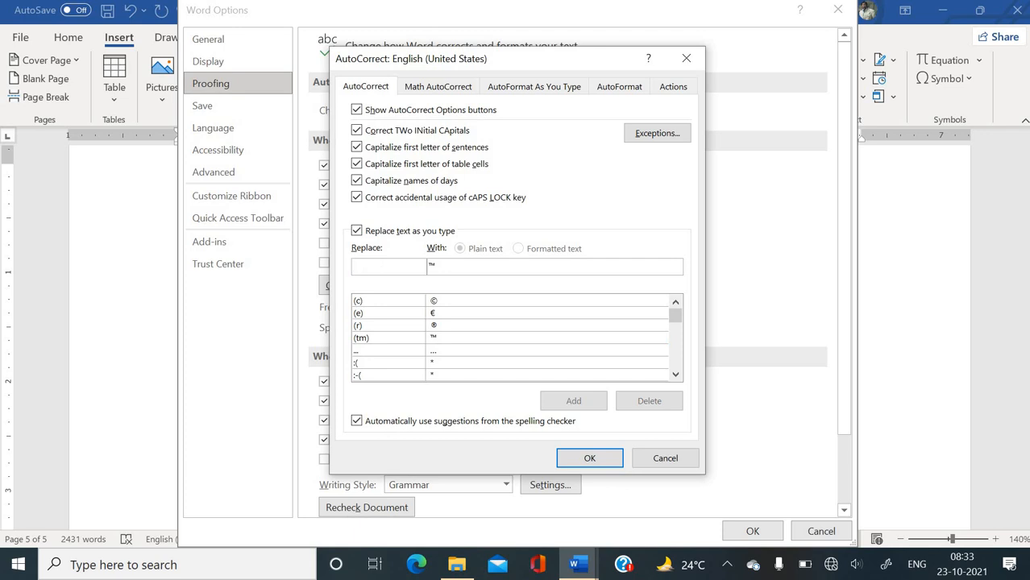
{"action": "left_click", "coordinate": [658, 458]}
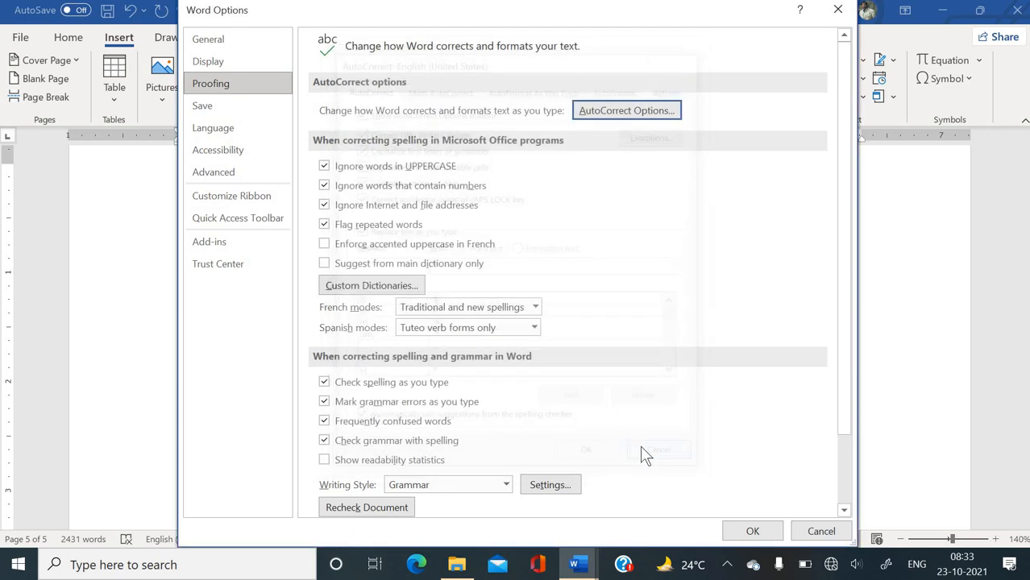
{"action": "left_click", "coordinate": [641, 110]}
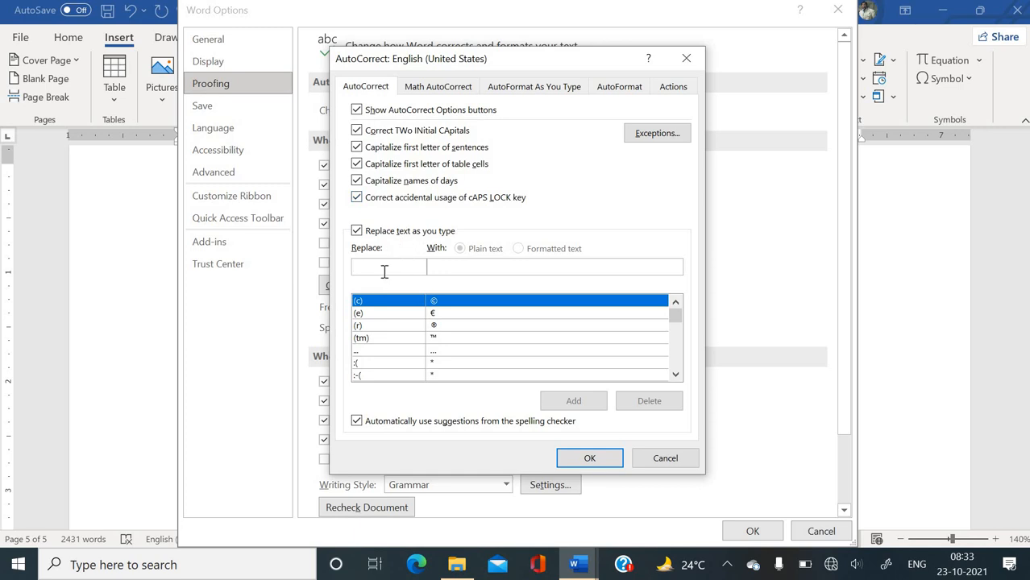
- Define an AutoCorrect entry that replaces "new era" with "new era computer education centre" and accept the Word Options
{"action": "type", "text": "new era"}
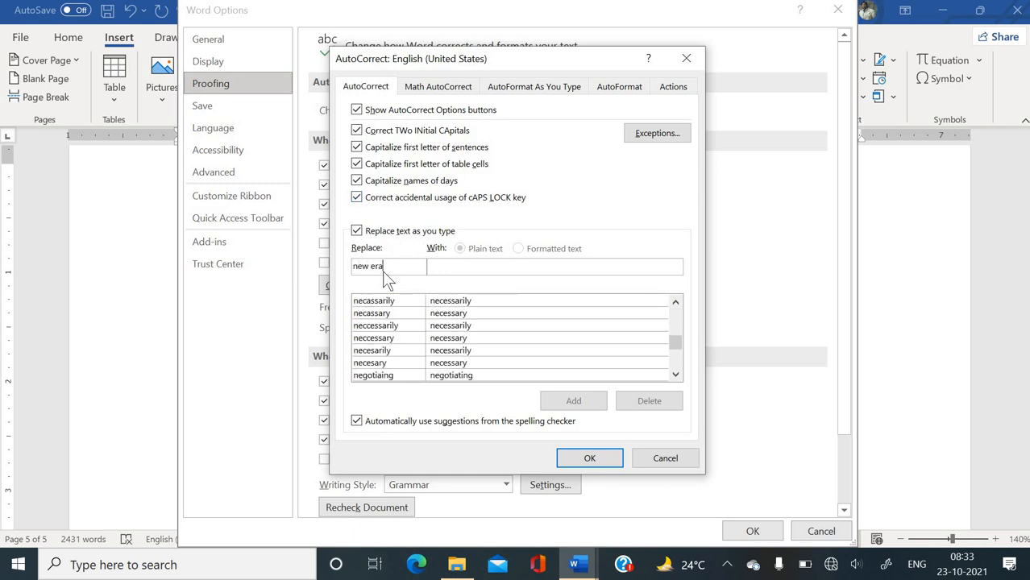
{"action": "key", "text": "Tab"}
{"action": "type", "text": "new e"}
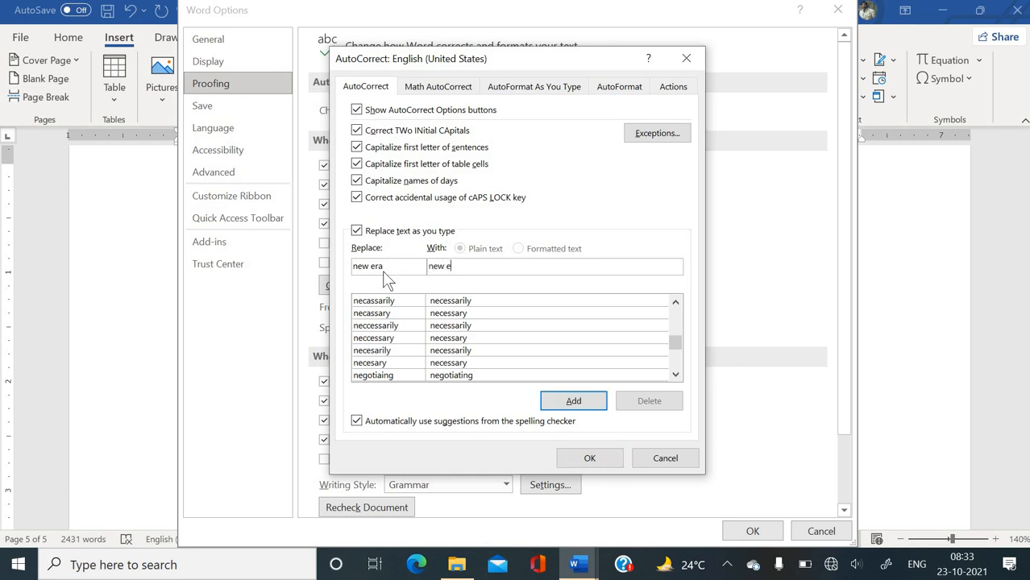
{"action": "type", "text": "ra computer education centre"}
{"action": "left_click", "coordinate": [588, 457]}
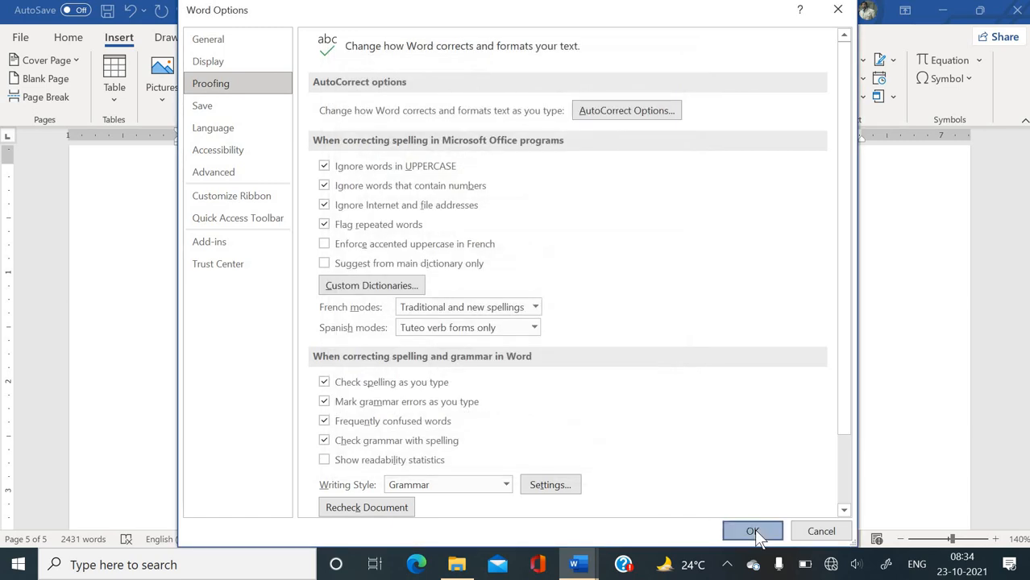
{"action": "left_click", "coordinate": [752, 532]}
- Add the line "New era computer education centre" below the depreciation line using the new AutoCorrect entry
{"action": "scroll", "coordinate": [504, 444], "scroll_direction": "down", "scroll_amount": 2}
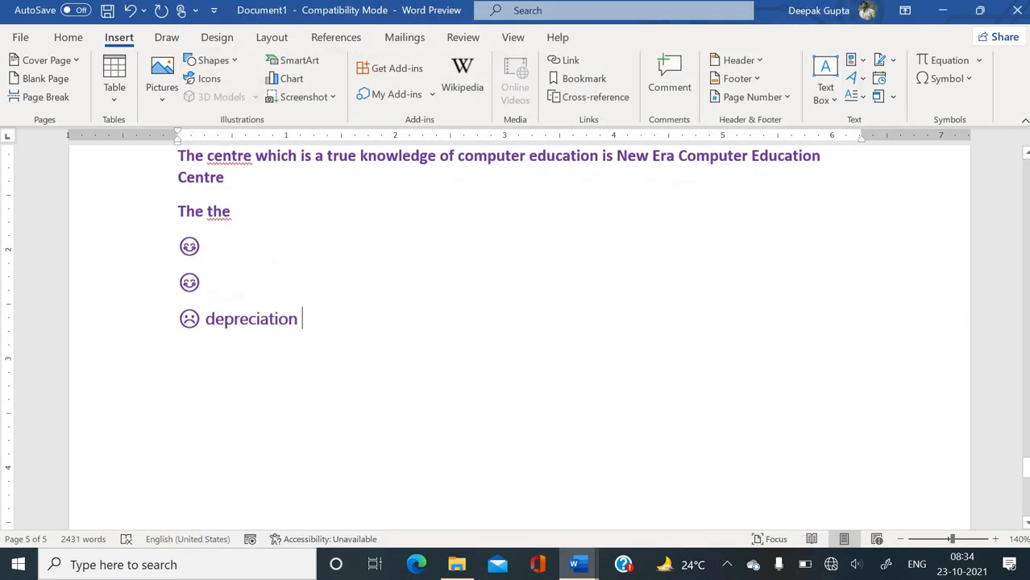
{"action": "key", "text": "Return"}
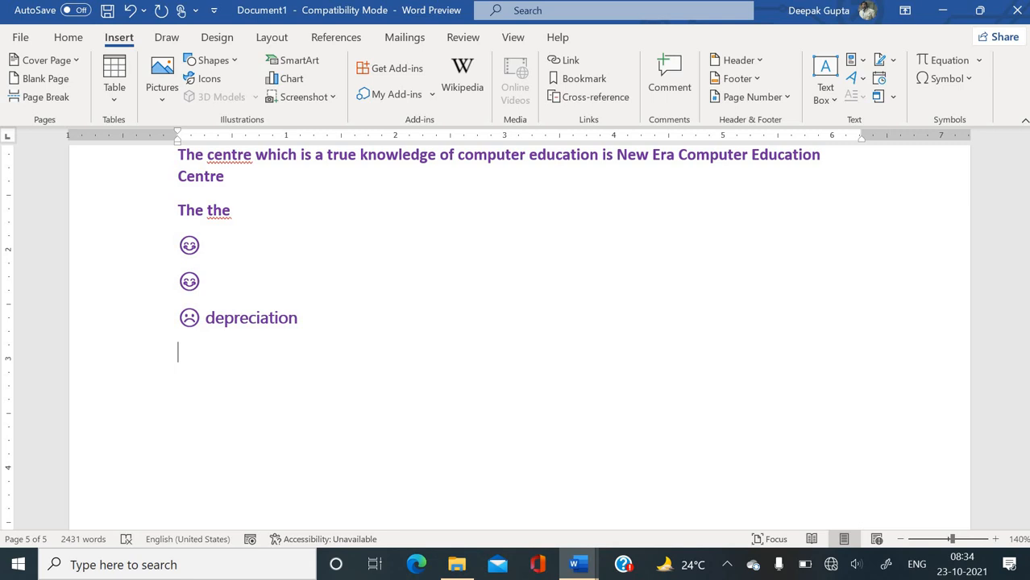
{"action": "type", "text": "new era computer education centre"}
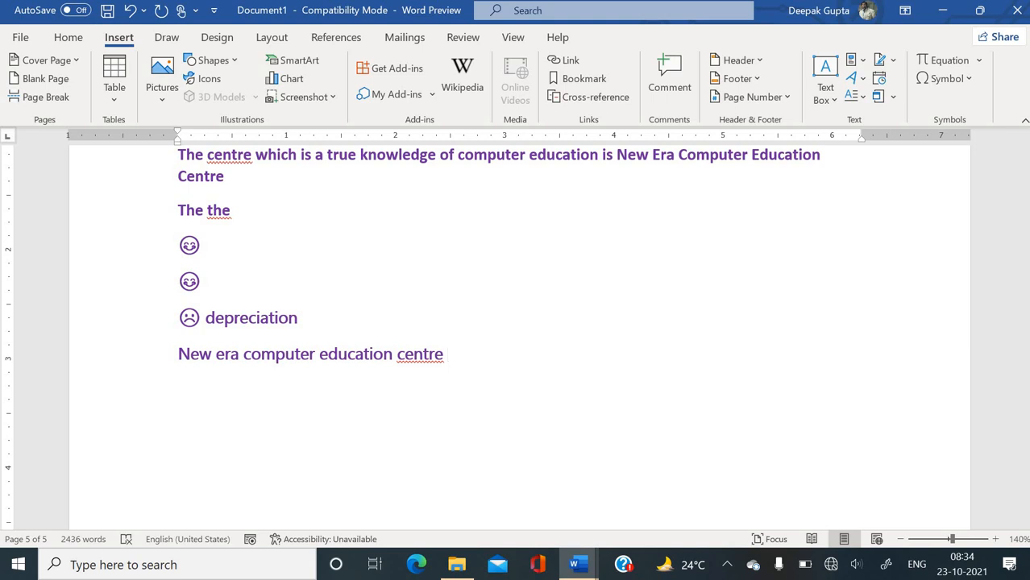
- Enter three lines reading "New era computer education centre" below the paragraph ending "even on another device."
{"action": "scroll", "coordinate": [618, 380], "scroll_direction": "up", "scroll_amount": 3}
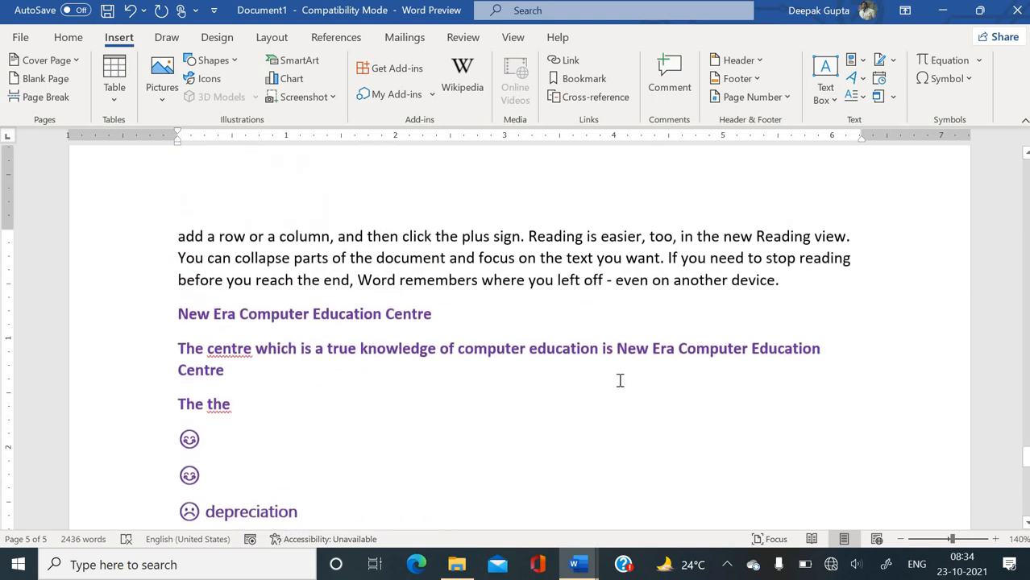
{"action": "left_click", "coordinate": [780, 284]}
{"action": "key", "text": "Return"}
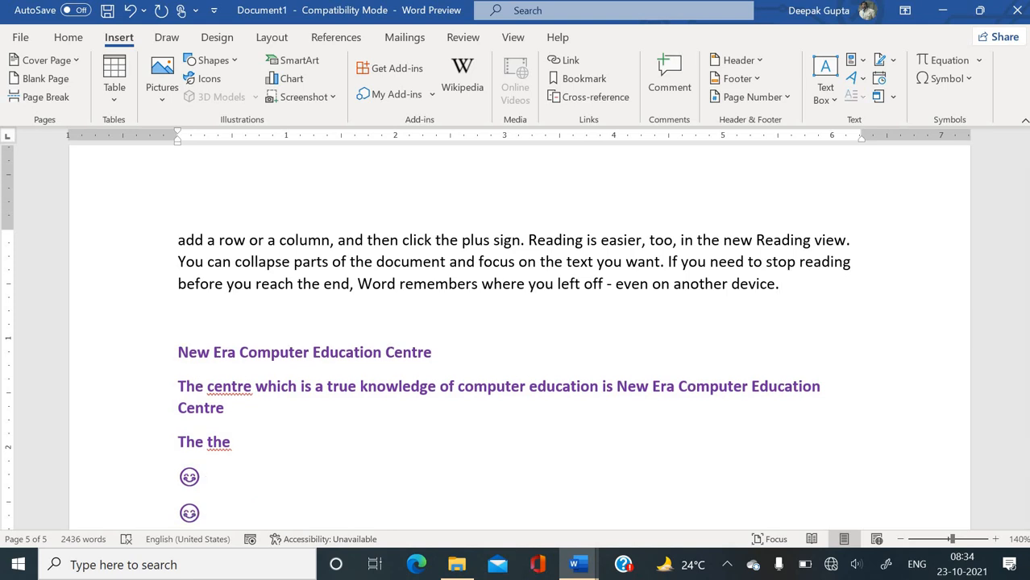
{"action": "type", "text": "New era computer education centre"}
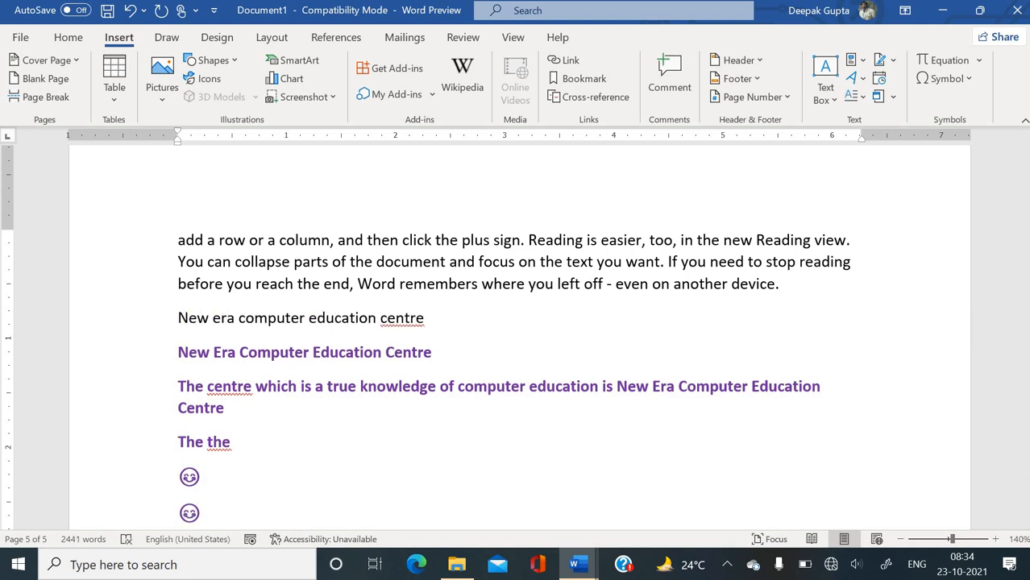
{"action": "key", "text": "Return"}
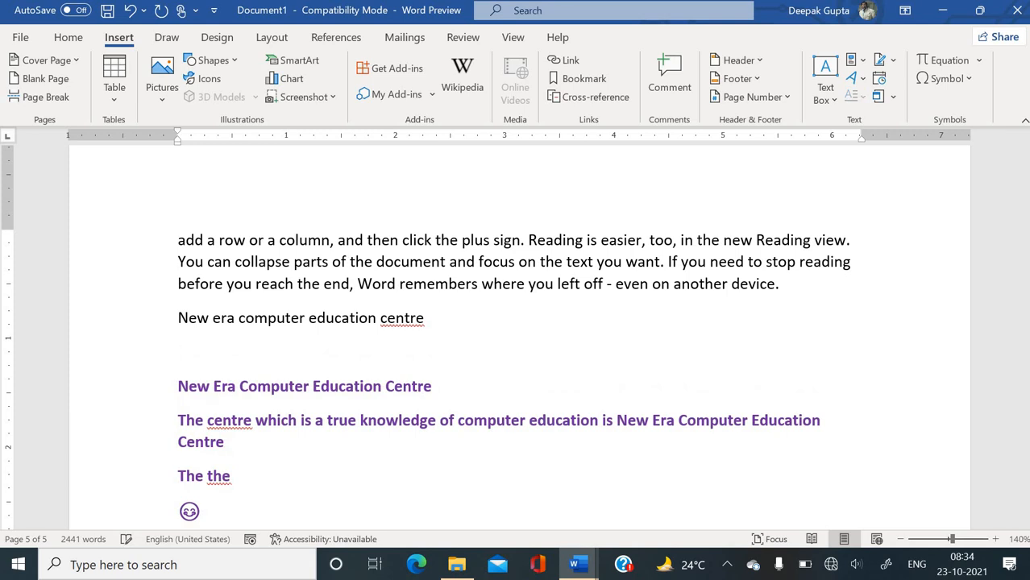
{"action": "type", "text": "new era computer education centre"}
{"action": "key", "text": "Return"}
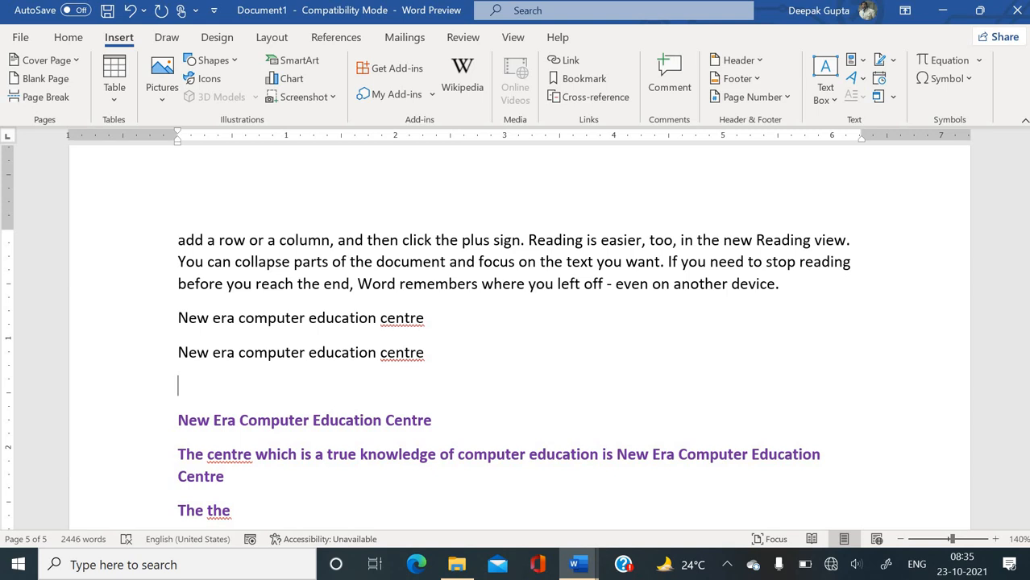
{"action": "type", "text": "new era"}
{"action": "type", "text": "computer education centre"}
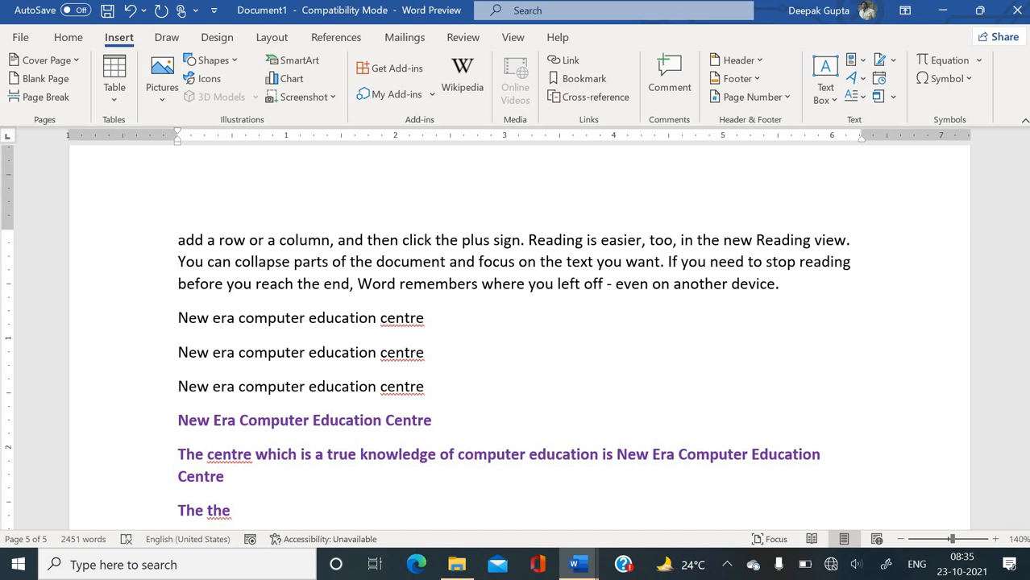
- Replace "computer education centre" in the third new black line with "giugui"
{"action": "key", "text": "BackSpace"}
{"action": "key", "text": "BackSpace"}
{"action": "key", "text": "BackSpace"}
{"action": "key", "text": "BackSpace"}
{"action": "key", "text": "BackSpace"}
{"action": "key", "text": "BackSpace"}
{"action": "key", "text": "BackSpace"}
{"action": "key", "text": "BackSpace"}
{"action": "key", "text": "BackSpace"}
{"action": "key", "text": "BackSpace"}
{"action": "key", "text": "BackSpace"}
{"action": "key", "text": "BackSpace"}
{"action": "key", "text": "BackSpace"}
{"action": "key", "text": "BackSpace"}
{"action": "key", "text": "BackSpace"}
{"action": "key", "text": "BackSpace"}
{"action": "key", "text": "BackSpace"}
{"action": "key", "text": "BackSpace"}
{"action": "key", "text": "BackSpace"}
{"action": "key", "text": "BackSpace"}
{"action": "key", "text": "BackSpace"}
{"action": "key", "text": "BackSpace"}
{"action": "key", "text": "BackSpace"}
{"action": "key", "text": "BackSpace"}
{"action": "type", "text": "giugui"}
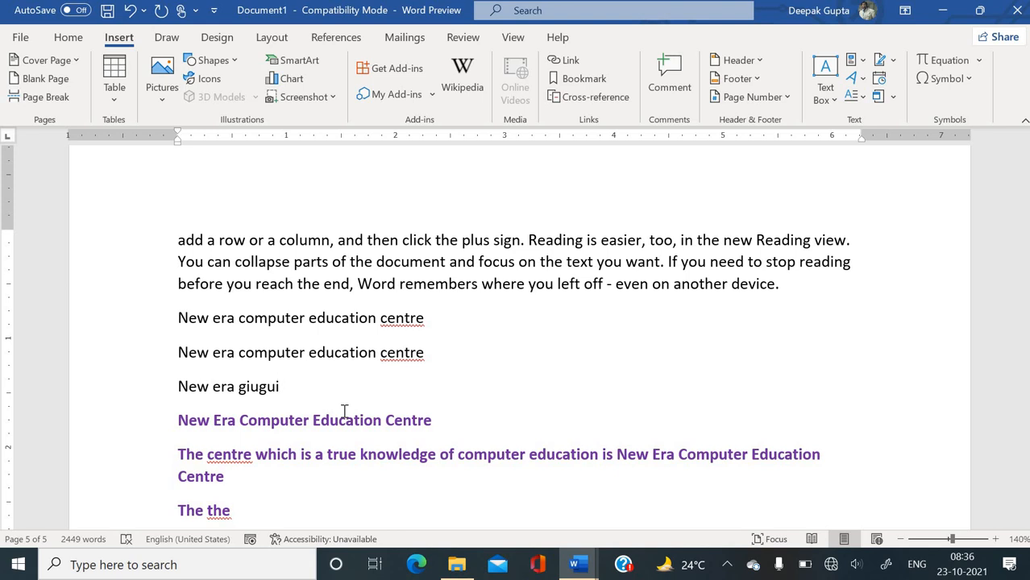
- Switch to the Word theory.docx notes and open the AutoCorrect options from the proofing settings in Word Options
{"action": "scroll", "coordinate": [345, 411], "scroll_direction": "down", "scroll_amount": 2}
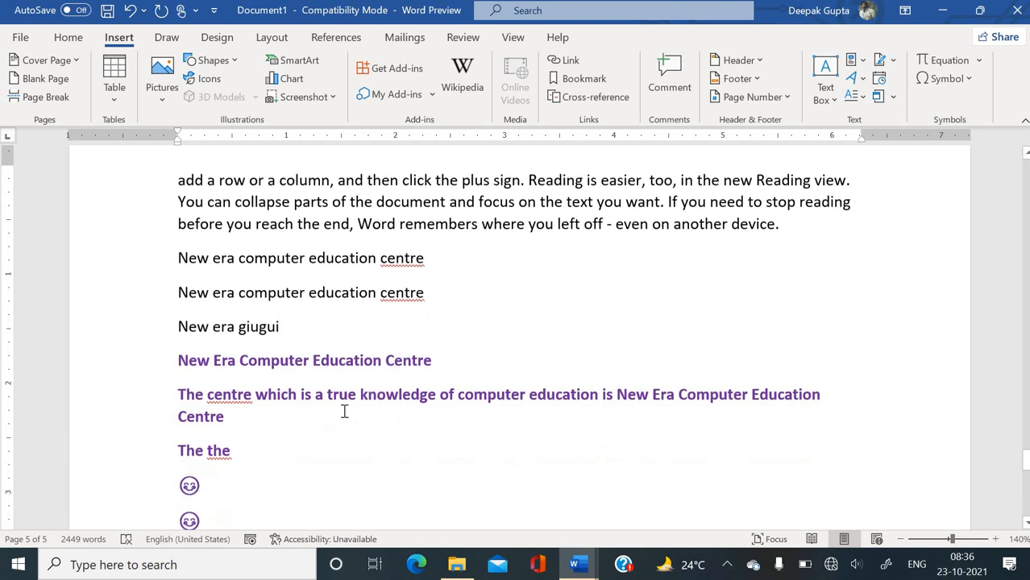
{"action": "scroll", "coordinate": [347, 411], "scroll_direction": "up", "scroll_amount": 2}
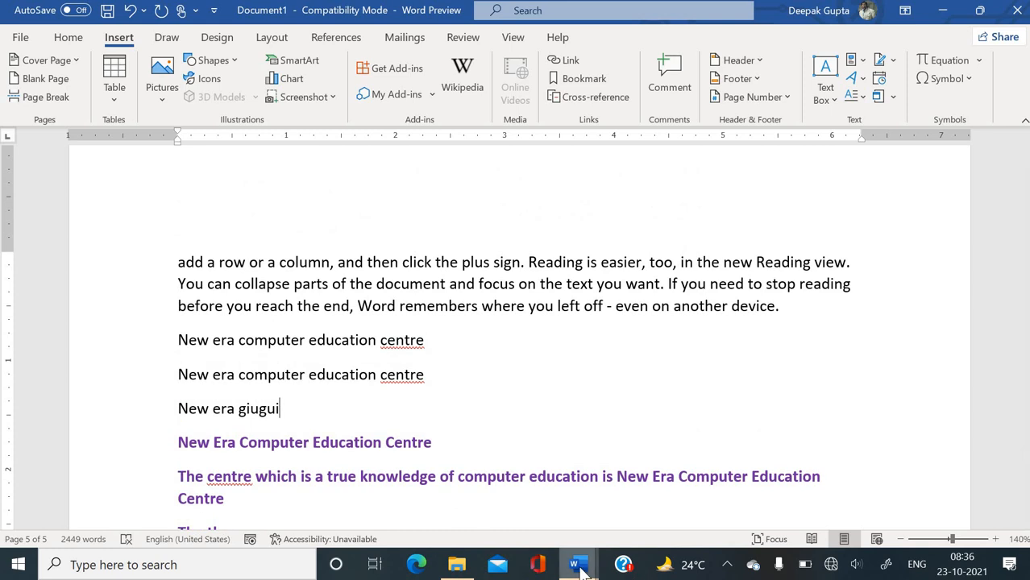
{"action": "mouse_move", "coordinate": [579, 563]}
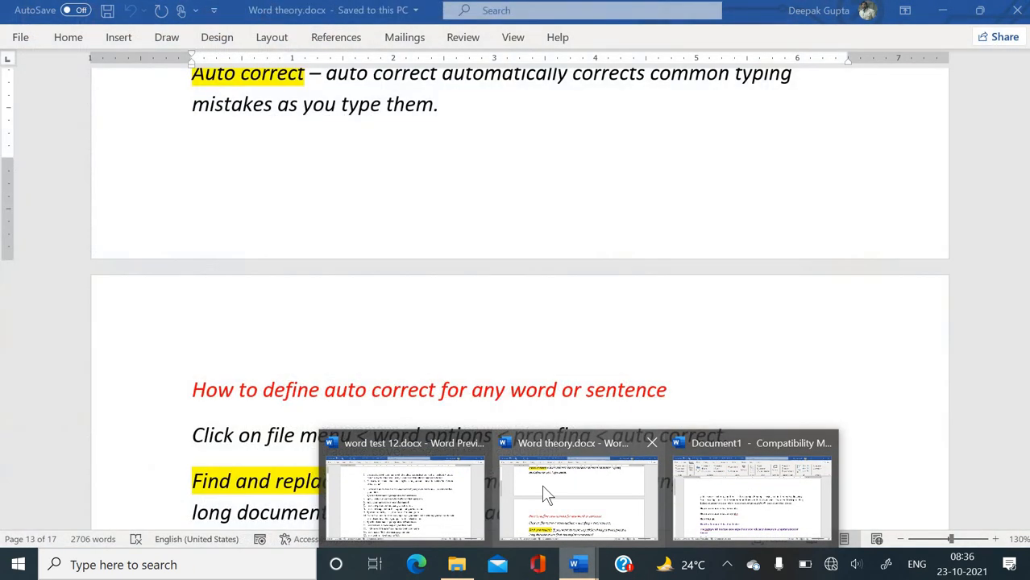
{"action": "left_click", "coordinate": [542, 484]}
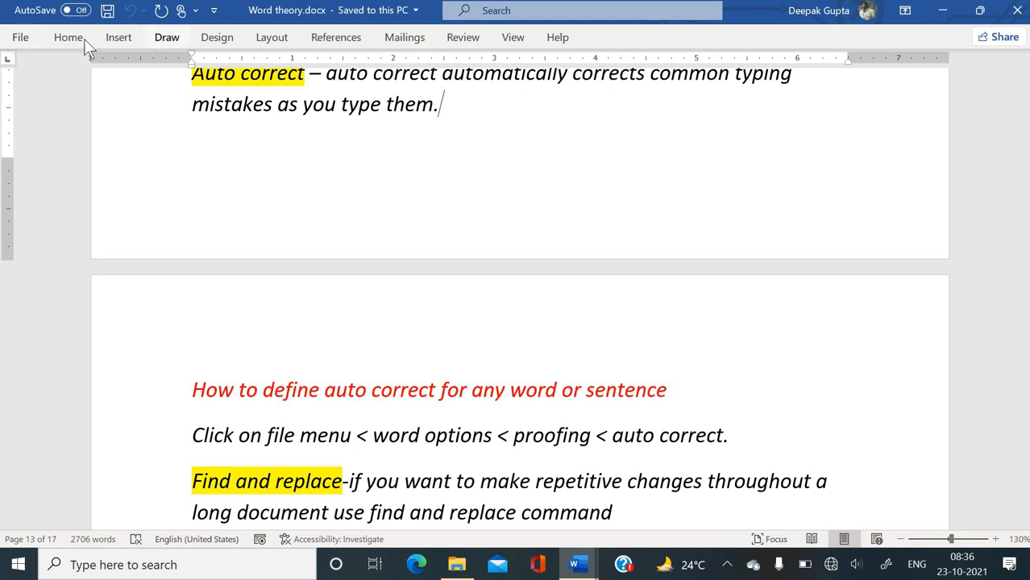
{"action": "left_click", "coordinate": [24, 38]}
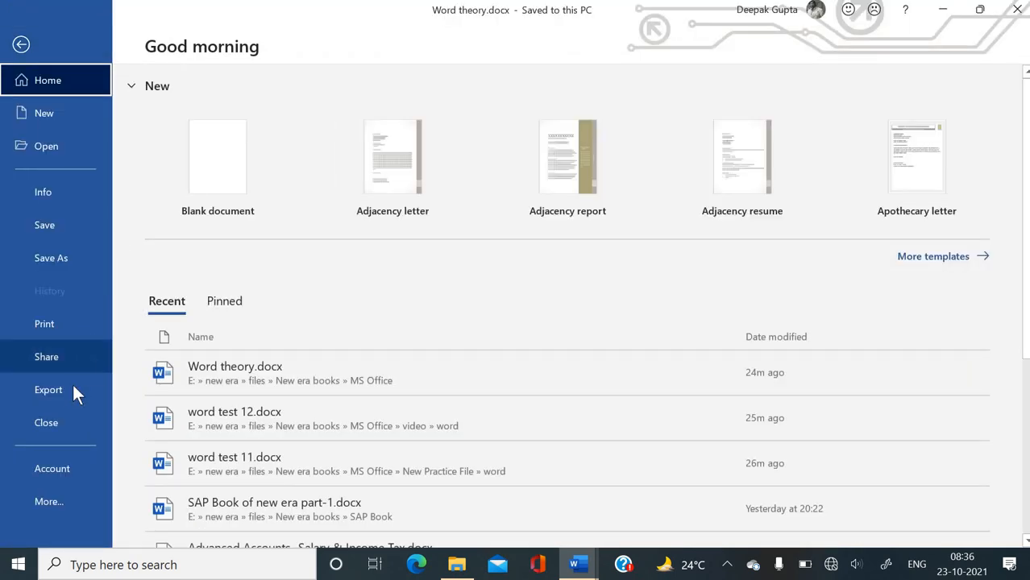
{"action": "left_click", "coordinate": [52, 488]}
{"action": "left_click", "coordinate": [168, 500]}
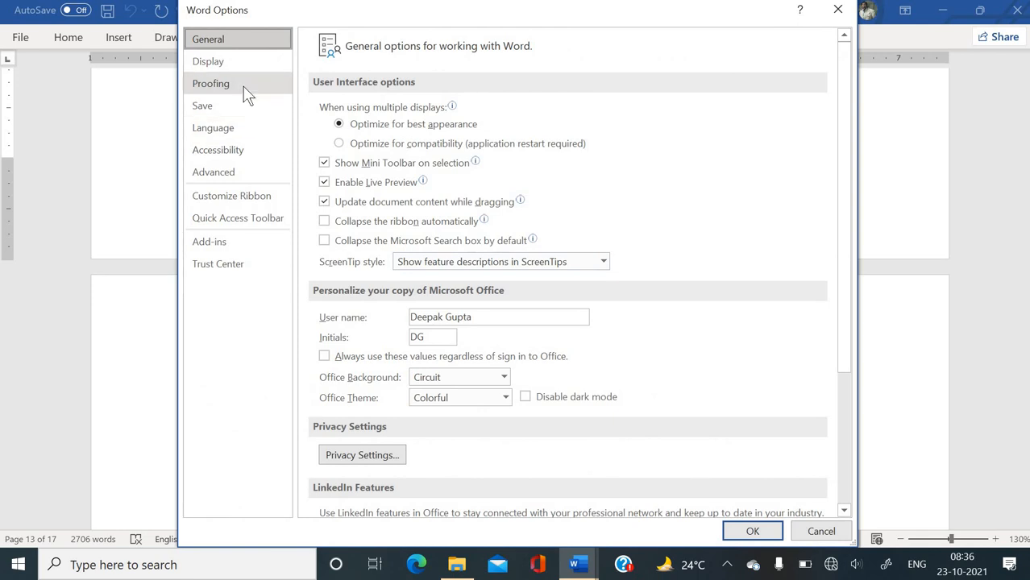
{"action": "left_click", "coordinate": [247, 90]}
{"action": "left_click", "coordinate": [591, 117]}
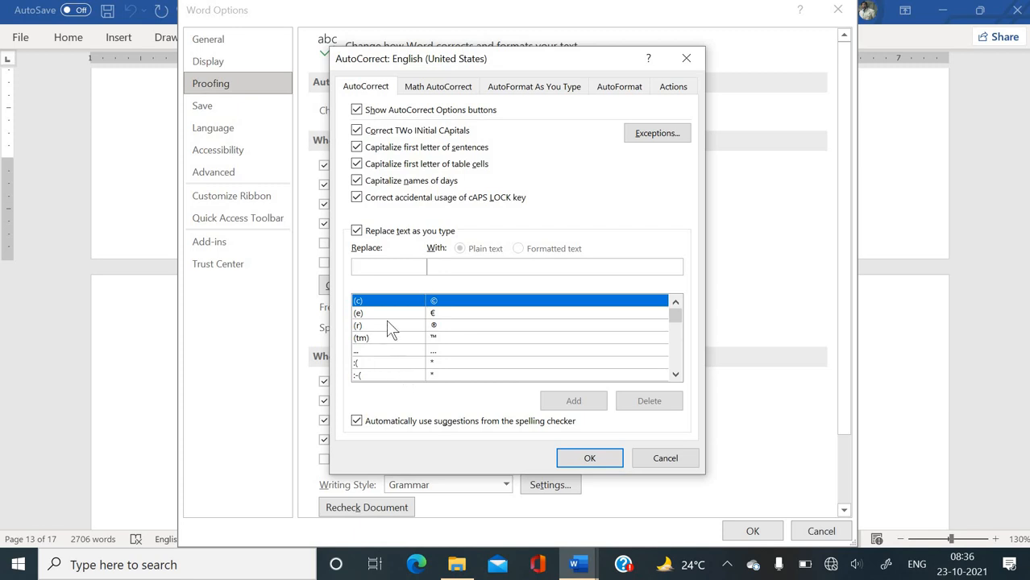
- Find the "new era" entry in the AutoCorrect list, delete it, and close Word Options to return to the notes
{"action": "type", "text": "ne"}
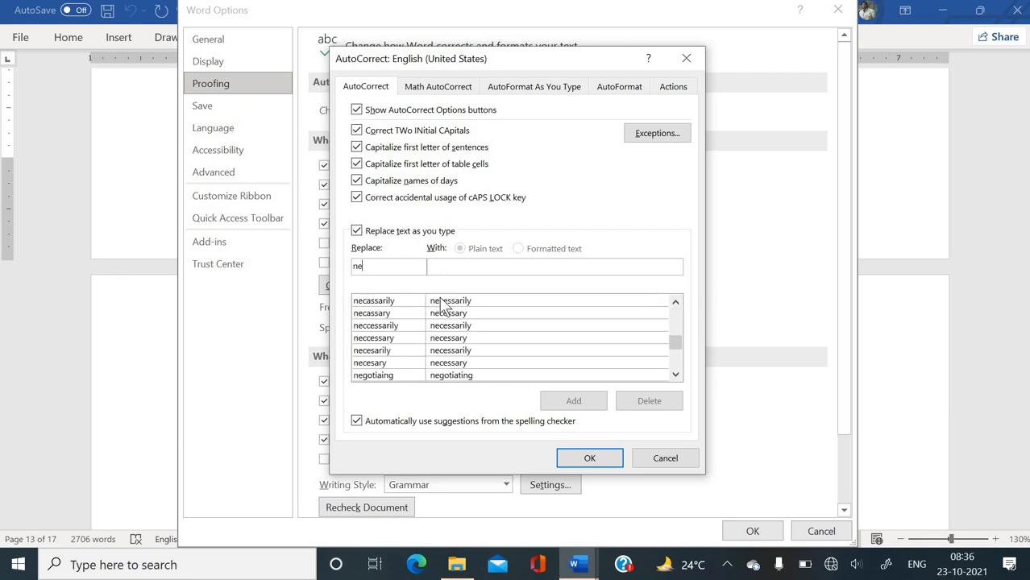
{"action": "type", "text": "w era"}
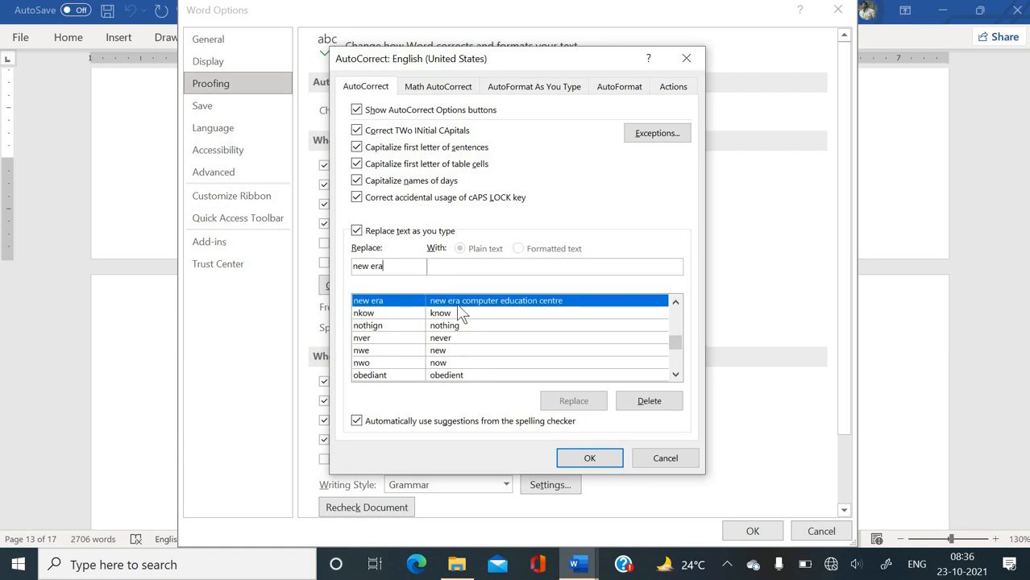
{"action": "left_click", "coordinate": [633, 403]}
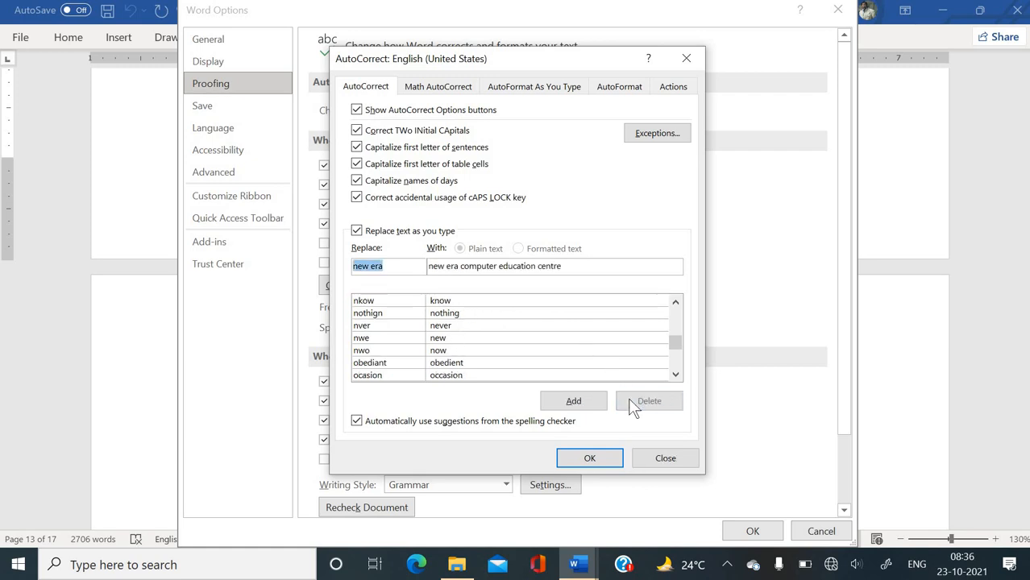
{"action": "left_click", "coordinate": [589, 458]}
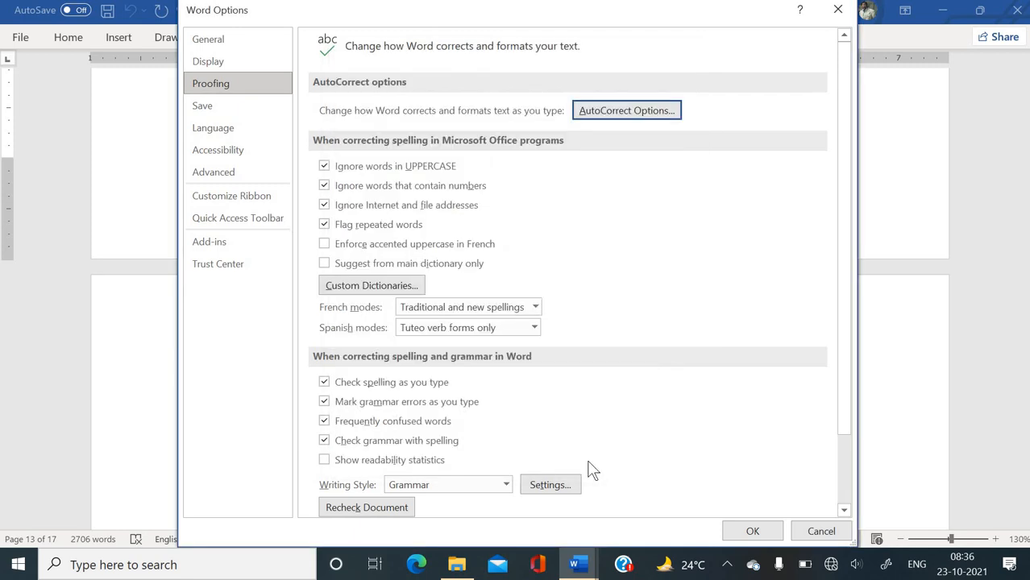
{"action": "left_click", "coordinate": [839, 10]}
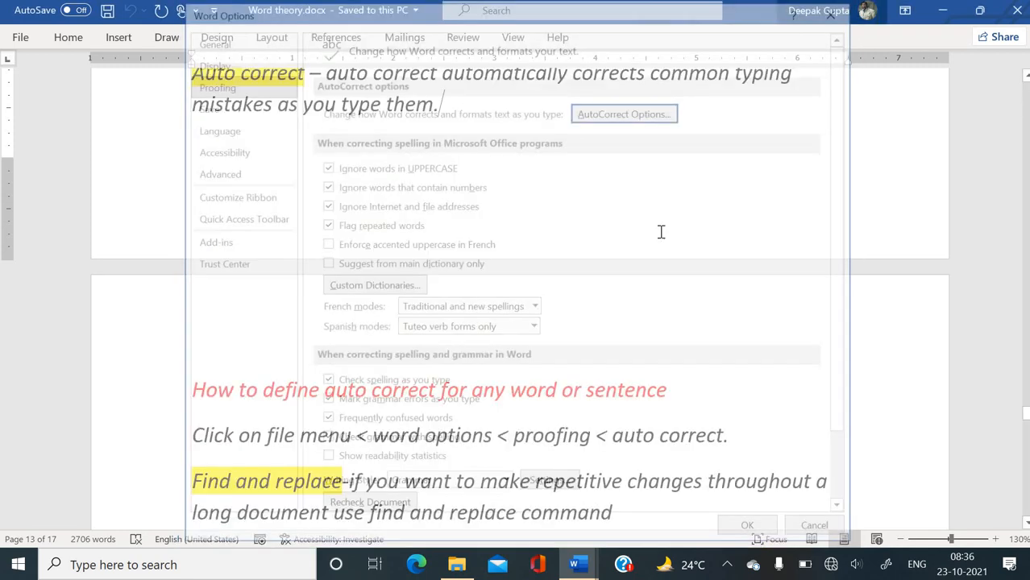
{"action": "scroll", "coordinate": [661, 232], "scroll_direction": "down", "scroll_amount": 3}
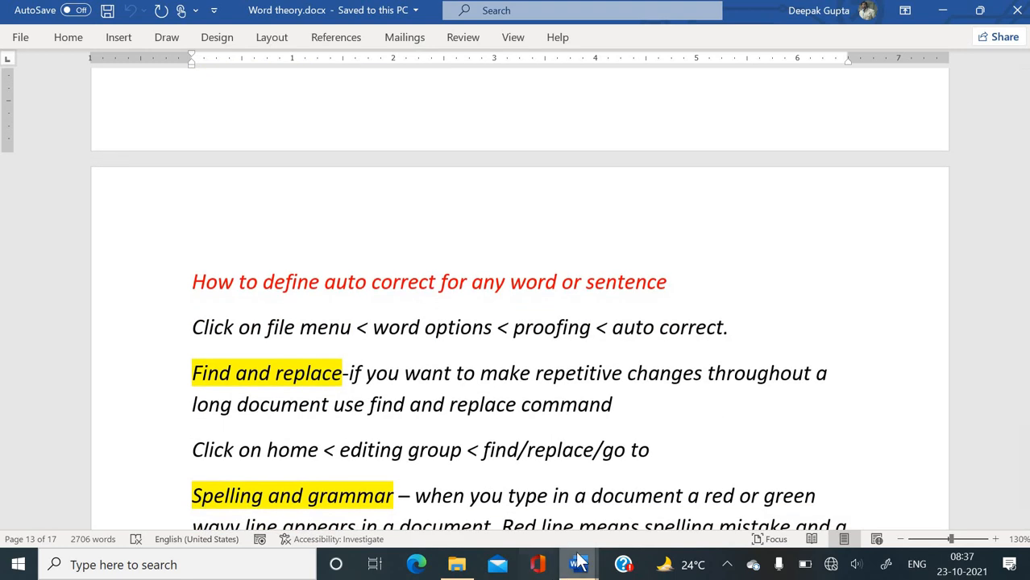
- Switch to Document1 and enter "New era" on a new line below "New era giugui" to test the deleted AutoCorrect entry
{"action": "mouse_move", "coordinate": [575, 564]}
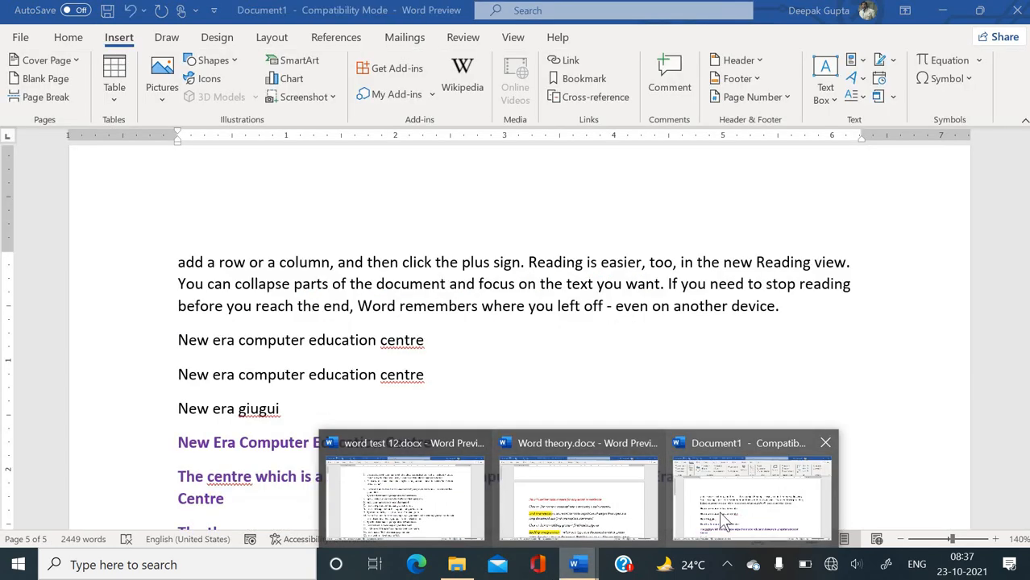
{"action": "left_click", "coordinate": [719, 511]}
{"action": "scroll", "coordinate": [484, 387], "scroll_direction": "down", "scroll_amount": 5}
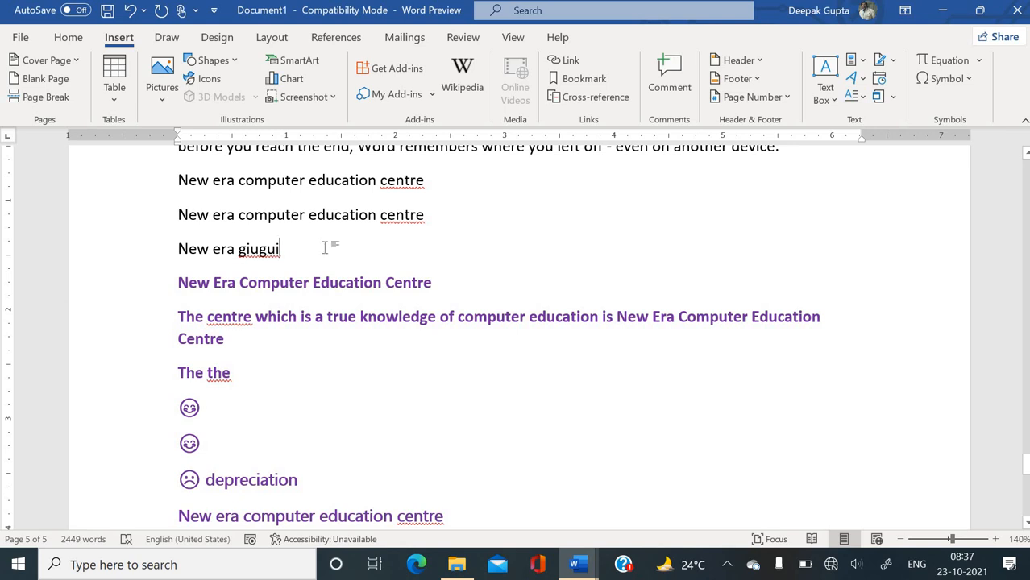
{"action": "key", "text": "Return"}
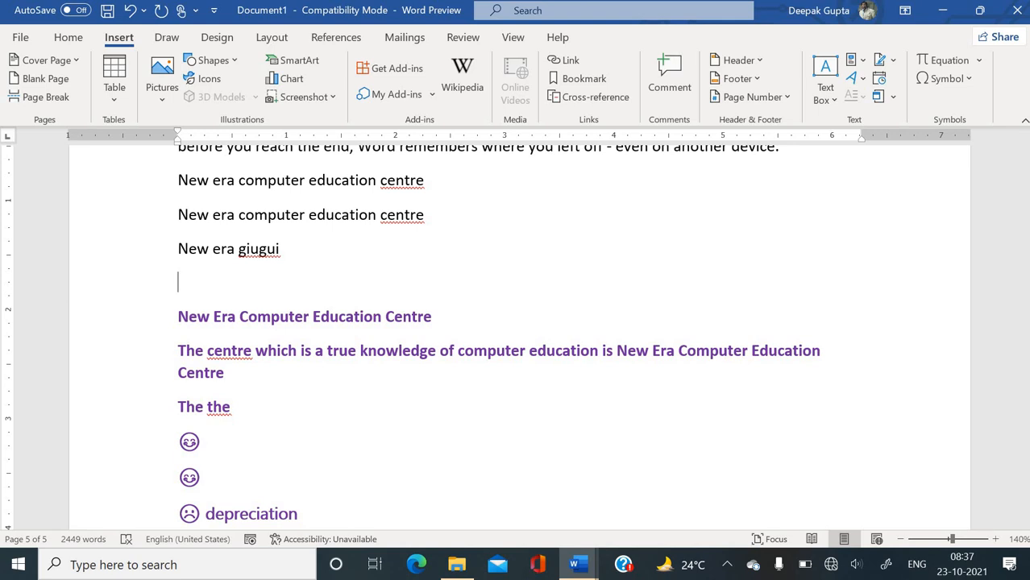
{"action": "type", "text": "new era"}
- Switch to word test 12.docx and review the numbered practice tasks, from creating a style and building block to saving as PDF
{"action": "mouse_move", "coordinate": [577, 565]}
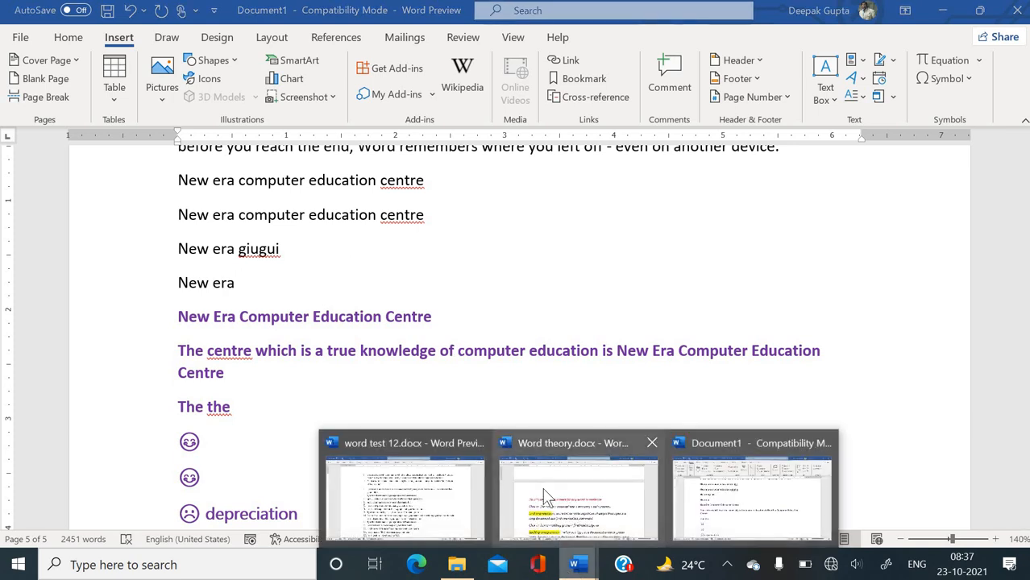
{"action": "left_click", "coordinate": [444, 486]}
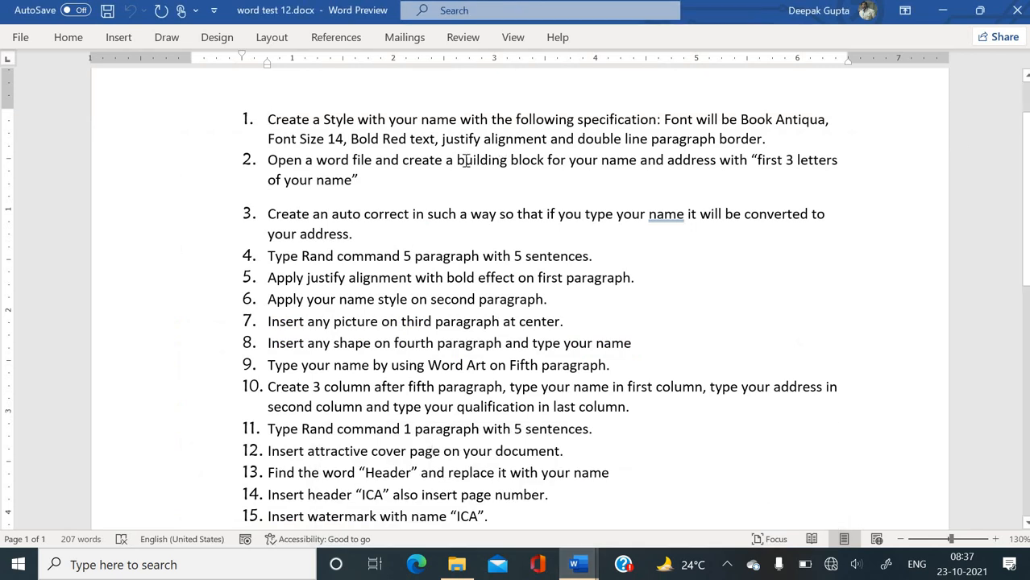
{"action": "left_click_drag", "start_coordinate": [457, 160], "coordinate": [547, 159]}
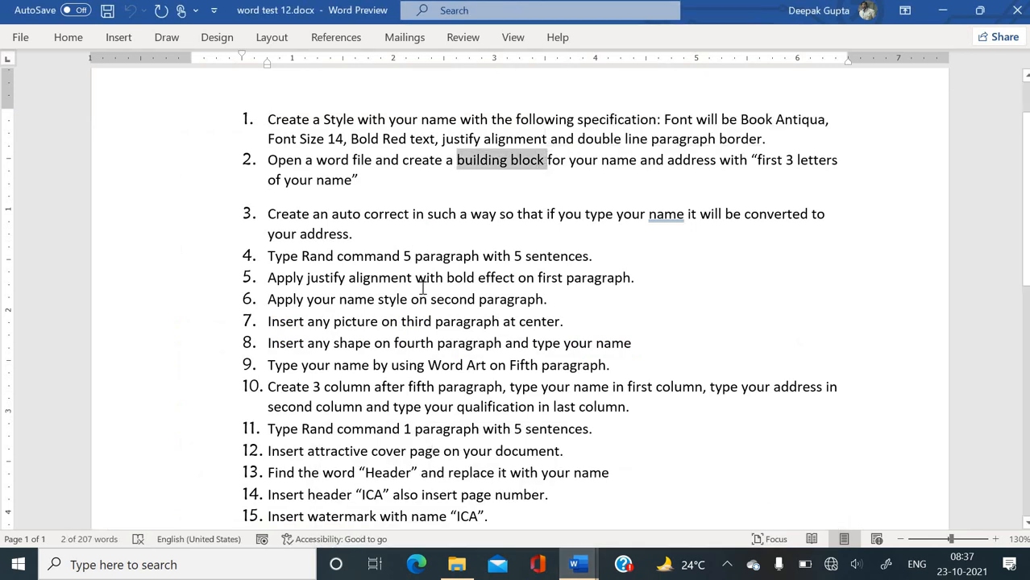
{"action": "scroll", "coordinate": [423, 288], "scroll_direction": "down", "scroll_amount": 1}
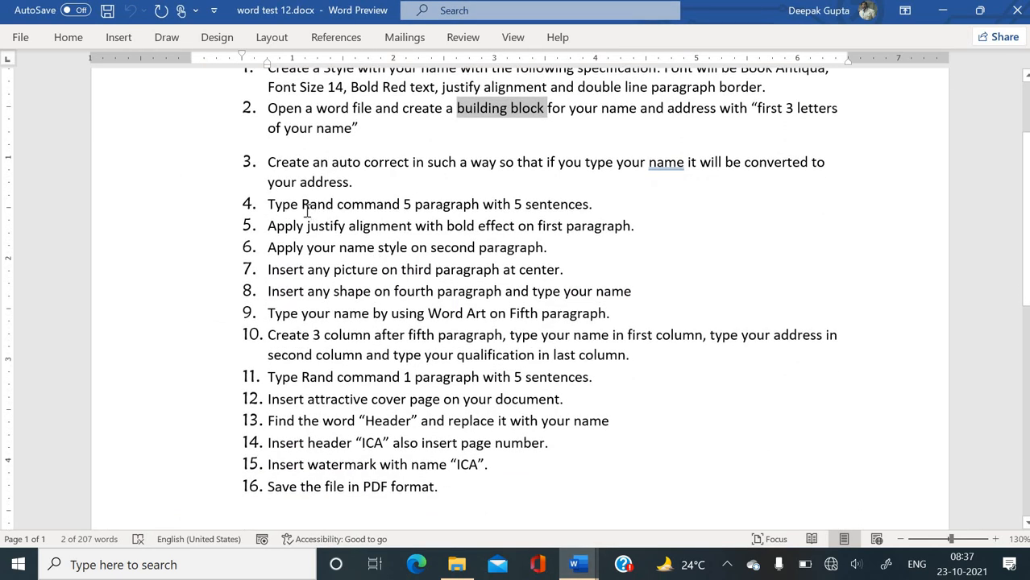
{"action": "left_click", "coordinate": [311, 207]}
{"action": "double_click", "coordinate": [326, 206]}
{"action": "left_click", "coordinate": [386, 206]}
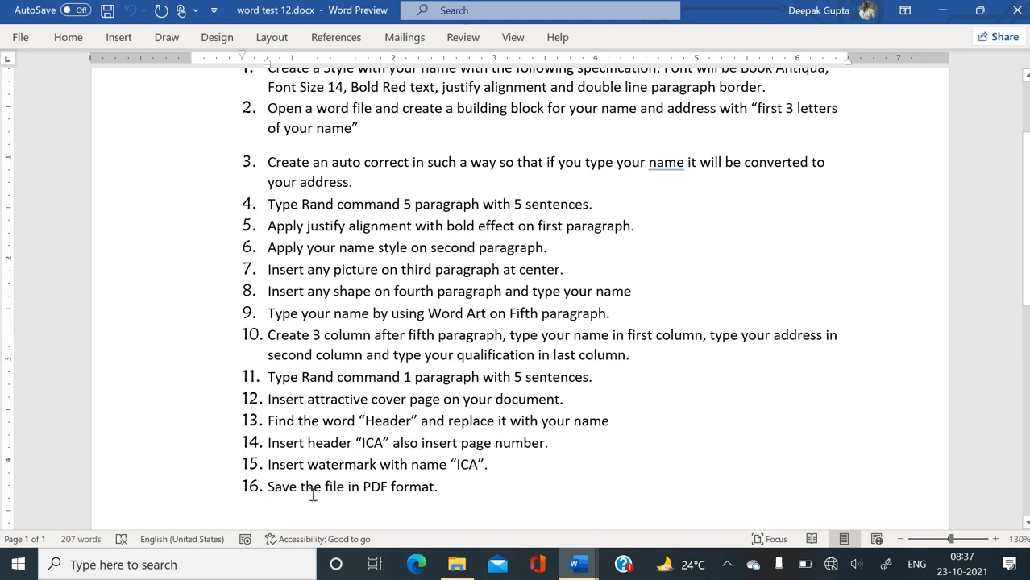
{"action": "scroll", "coordinate": [349, 460], "scroll_direction": "up", "scroll_amount": 3}
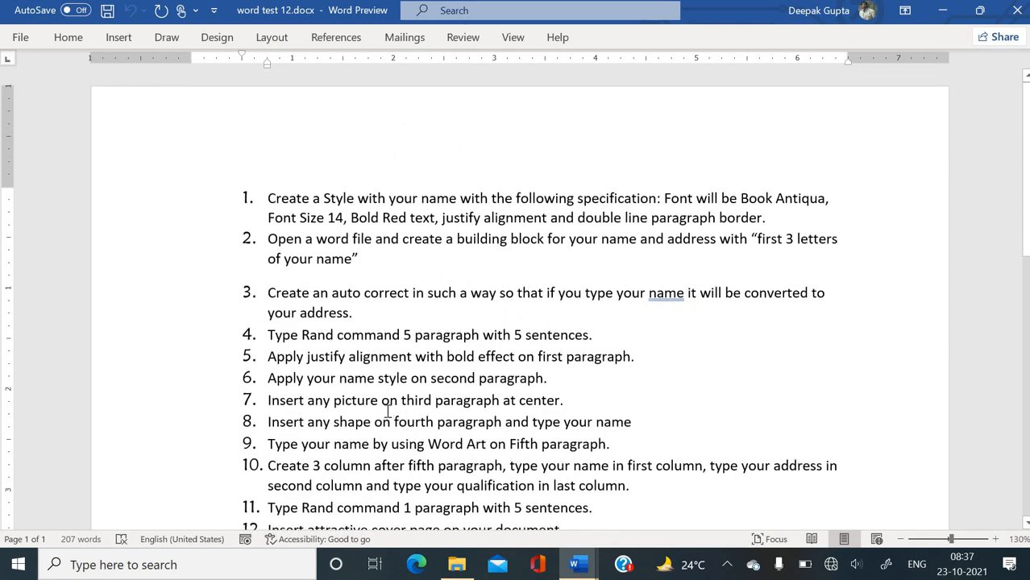
{"action": "left_click", "coordinate": [440, 379]}
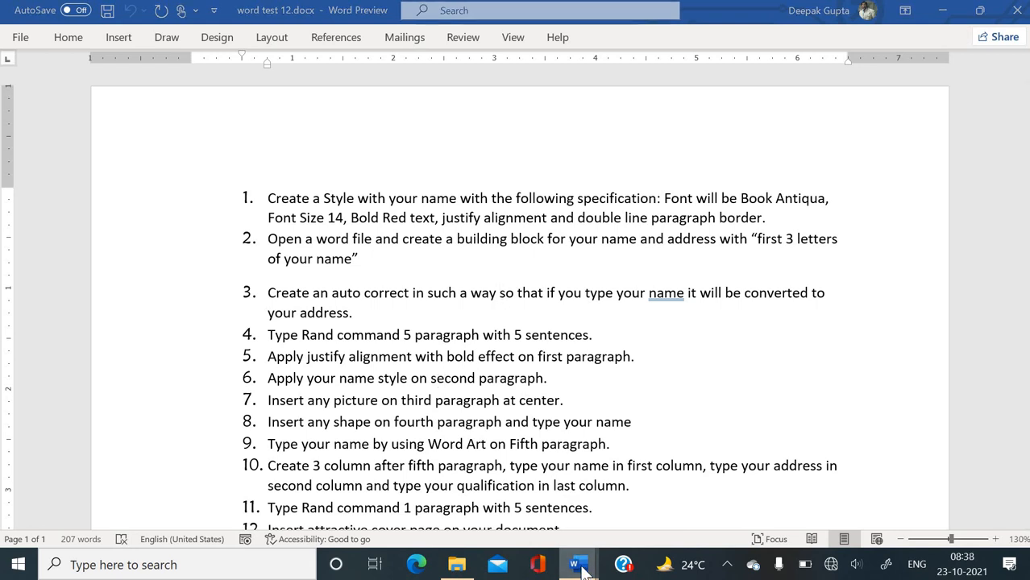
{"action": "left_click", "coordinate": [494, 296]}
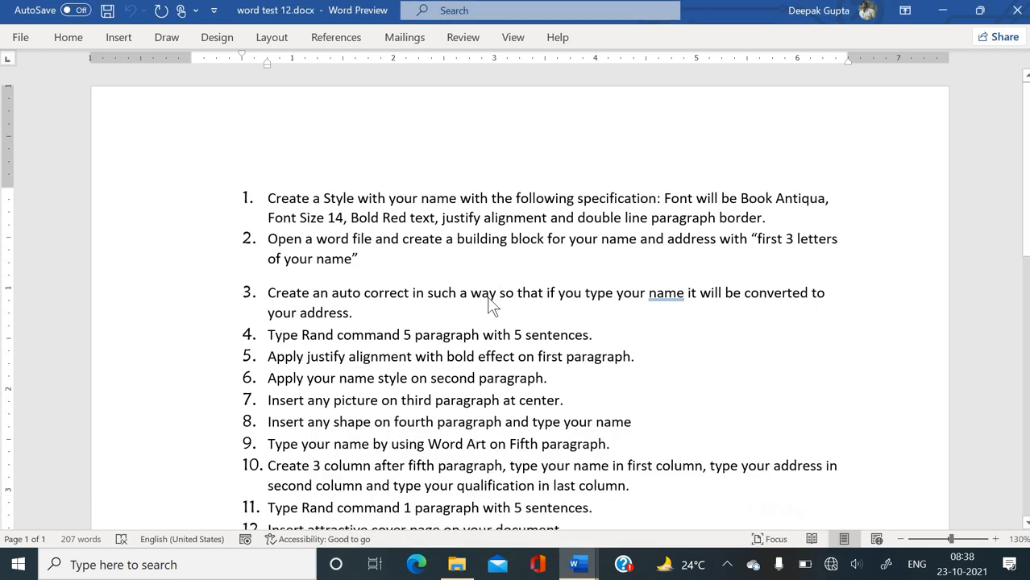